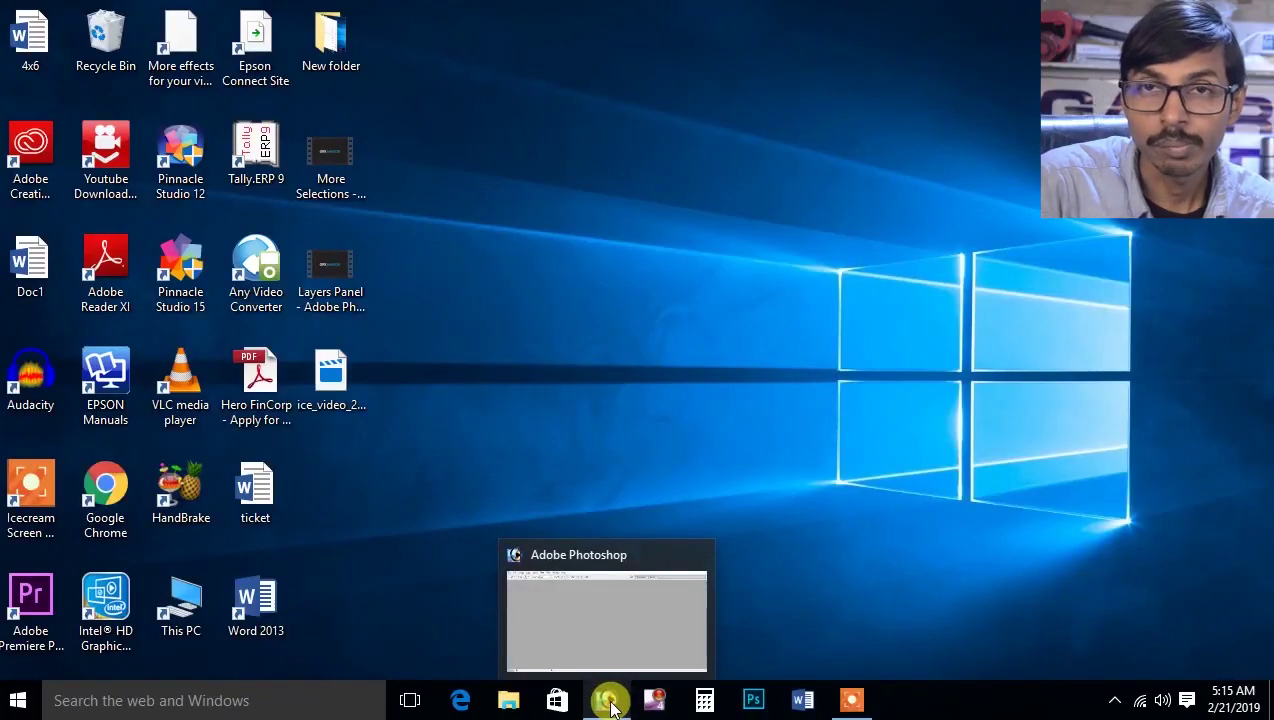
Open _DSC0013.JPG from New folder, maximize its window and fit it on screen.
click(610, 702)
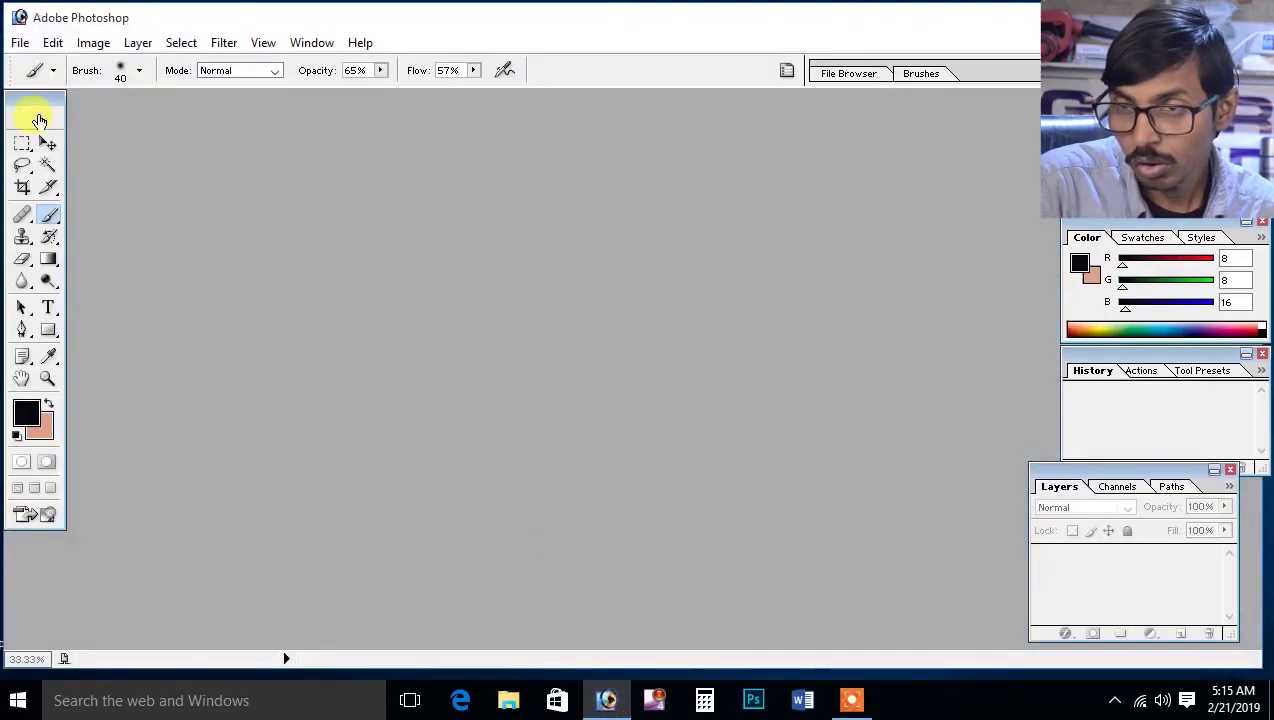
click(20, 45)
click(40, 63)
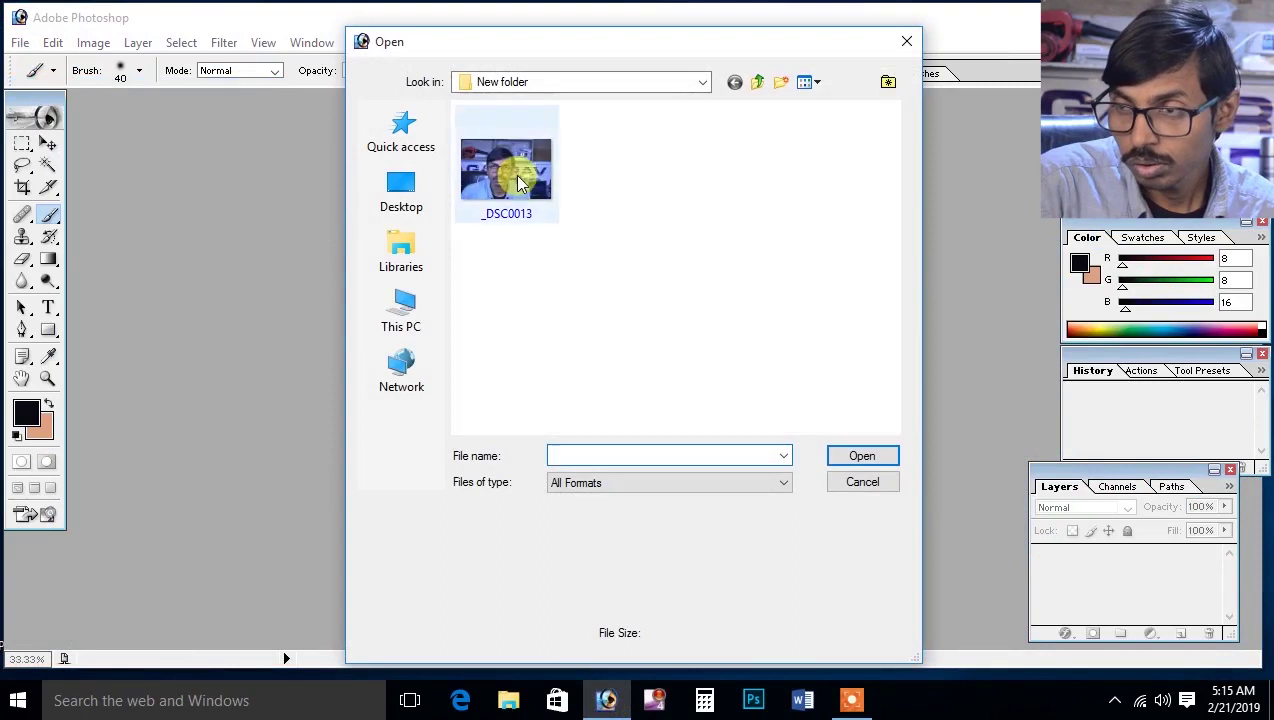
click(519, 183)
click(880, 456)
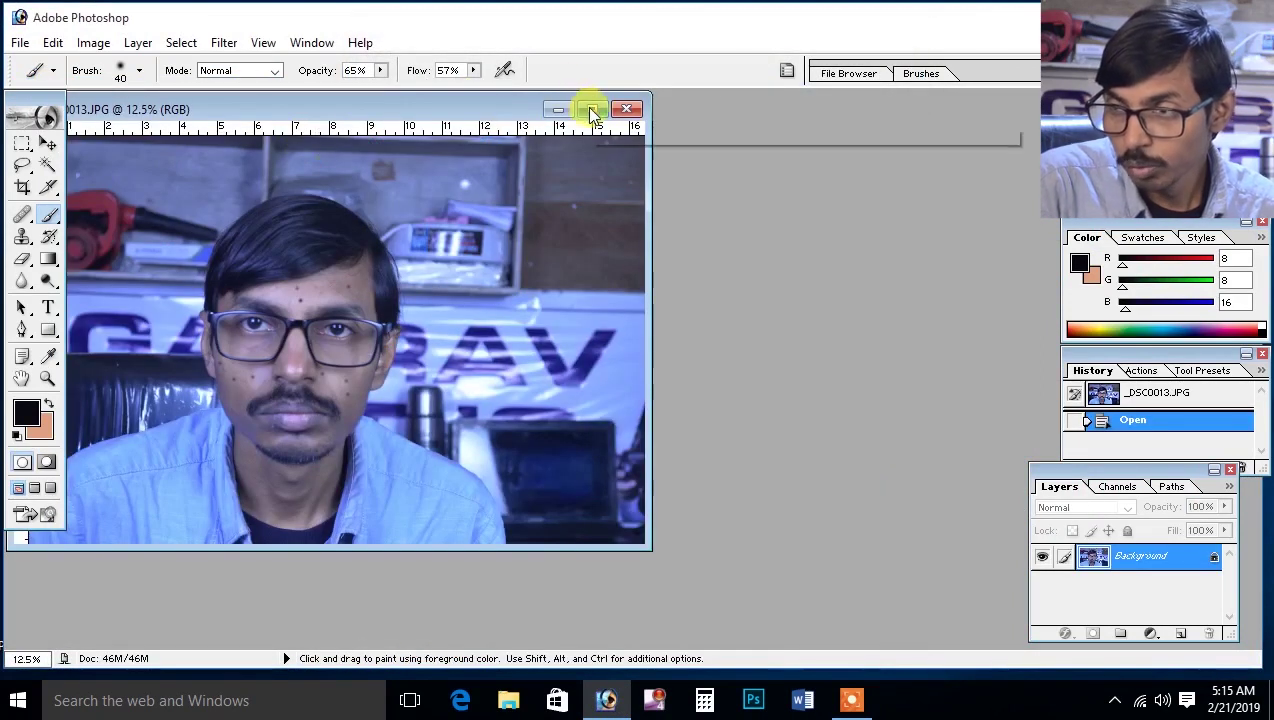
click(591, 108)
key(ctrl+0)
scroll(538, 167, up, 2)
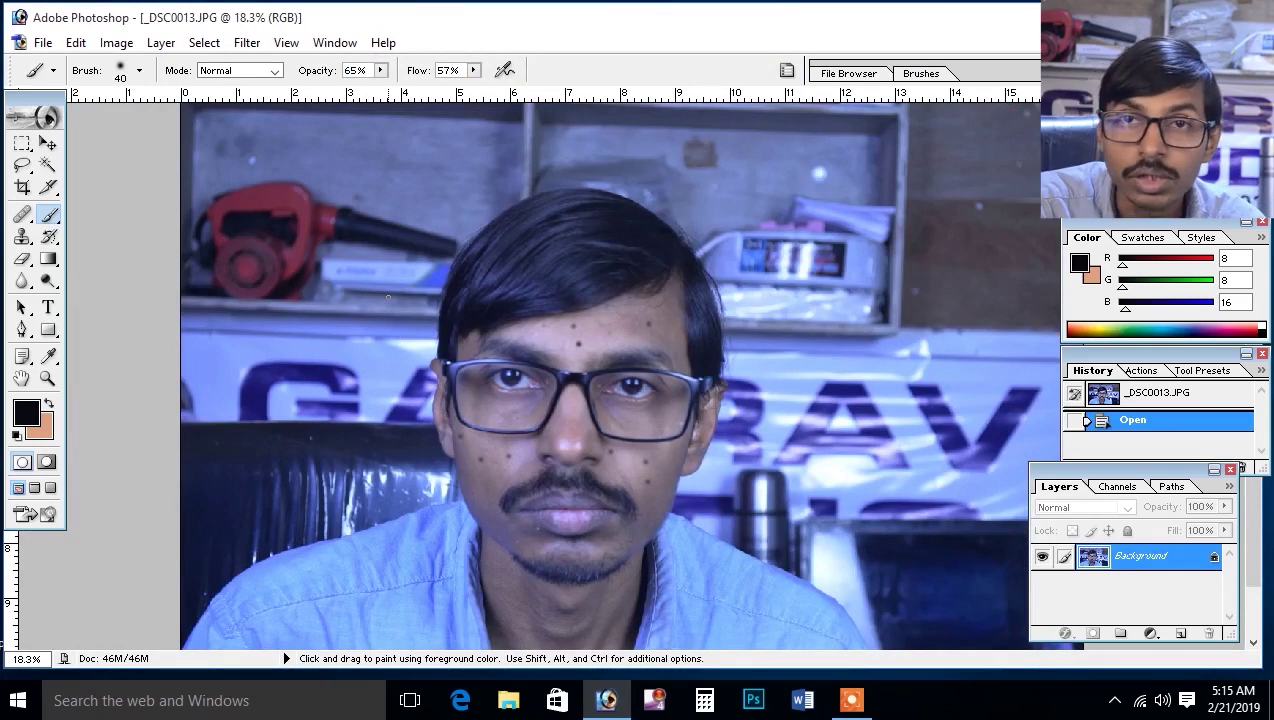
Apply a Curves adjustment raising input 90 to output 139 to brighten the midtones.
click(118, 52)
mouse_move(161, 95)
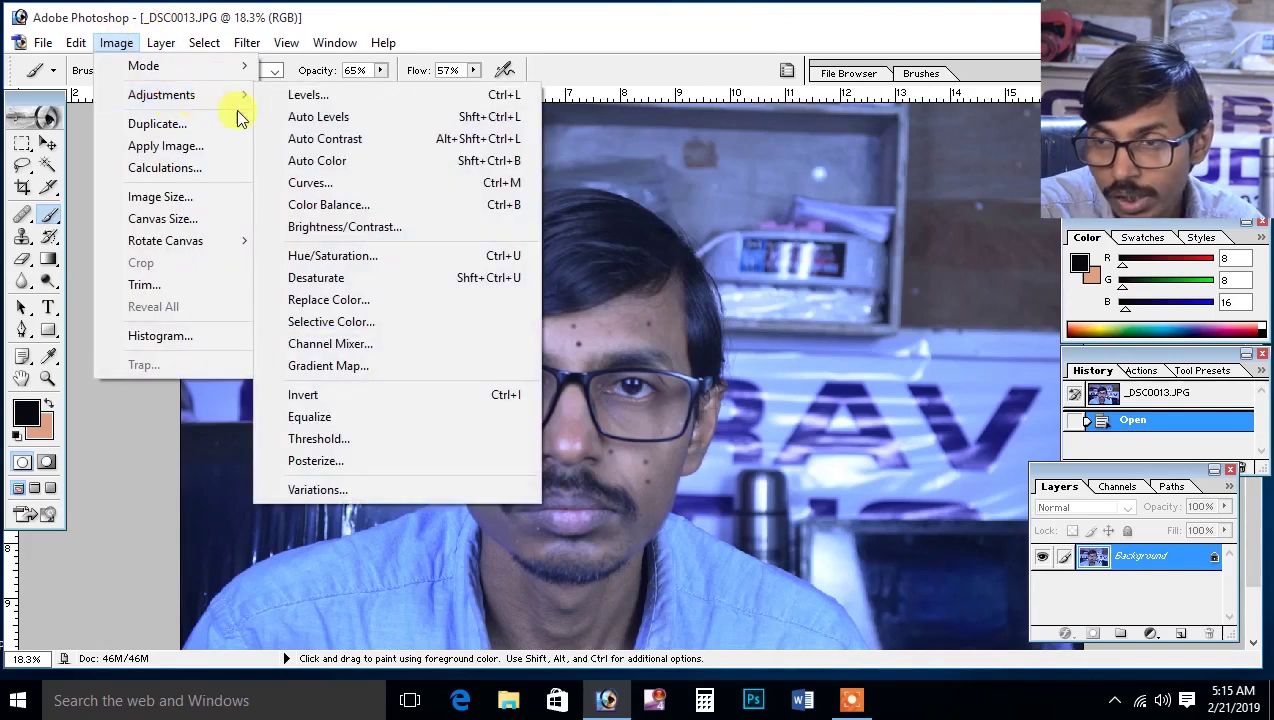
click(342, 182)
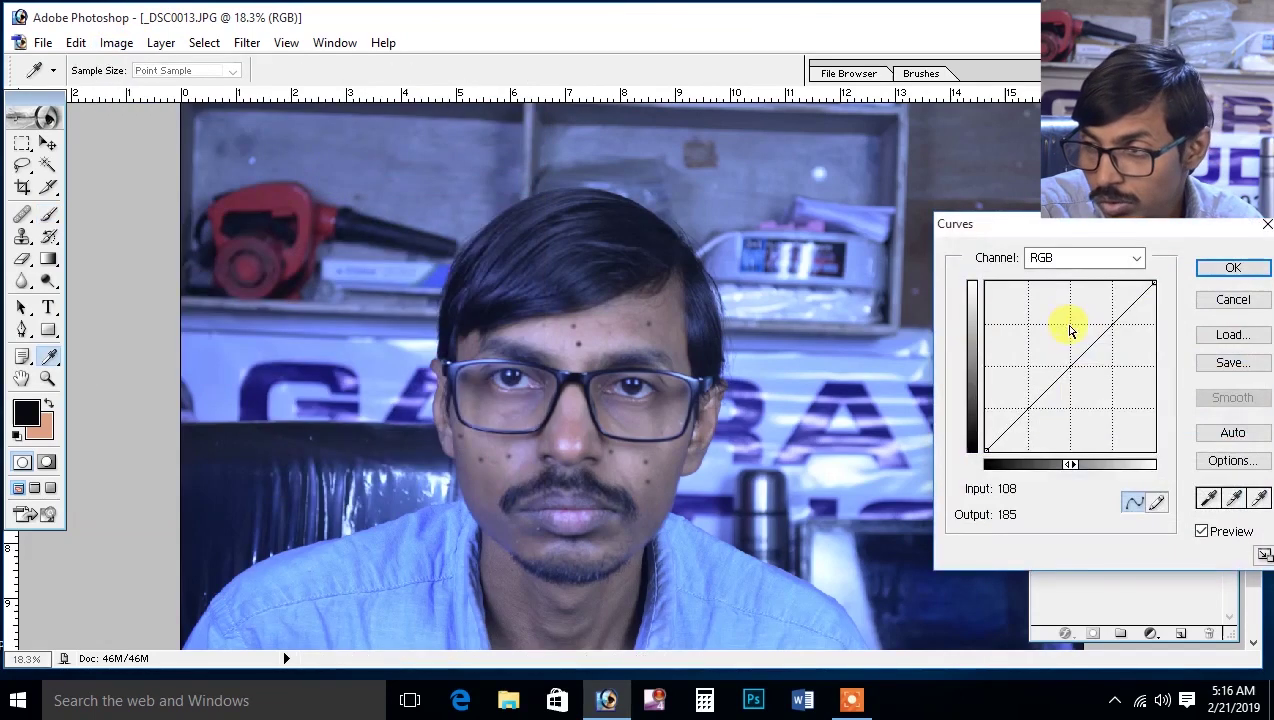
drag(1060, 376, 1045, 358)
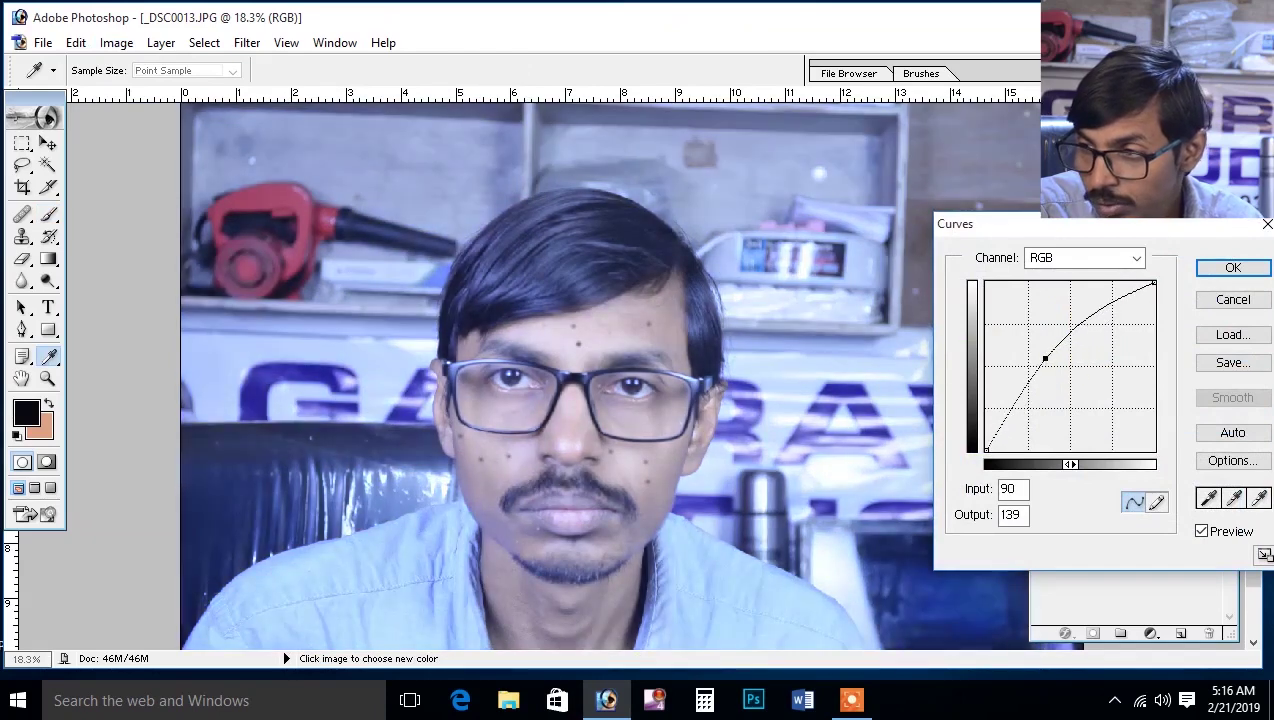
click(1232, 267)
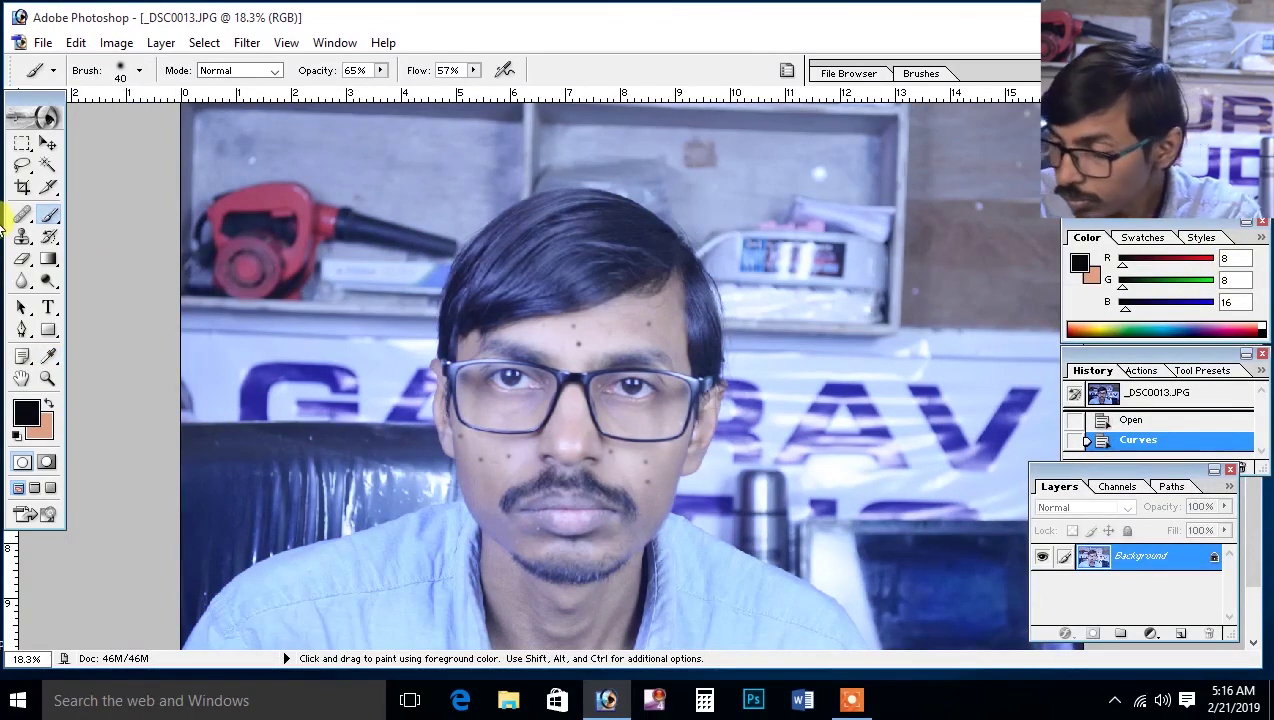
Zoom in on the face with the panels hidden, then show the Image menu's adjustments.
key(ctrl+plus)
key(ctrl+plus)
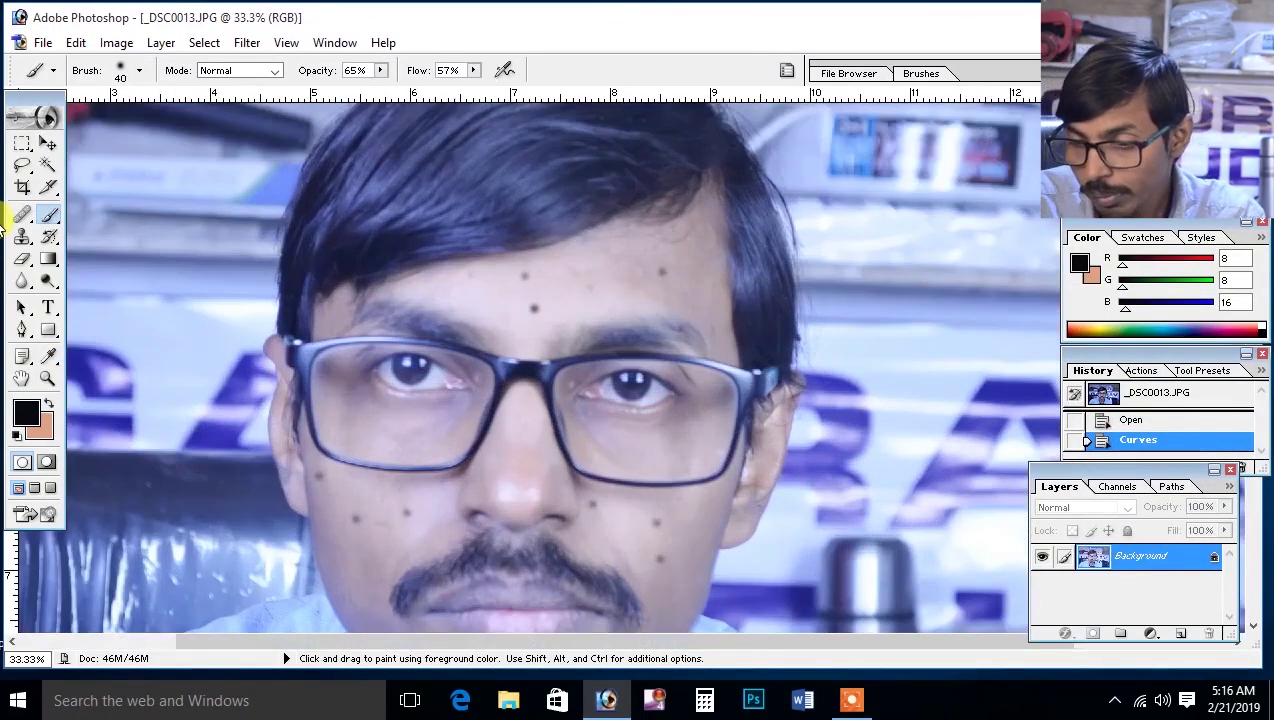
key(Tab)
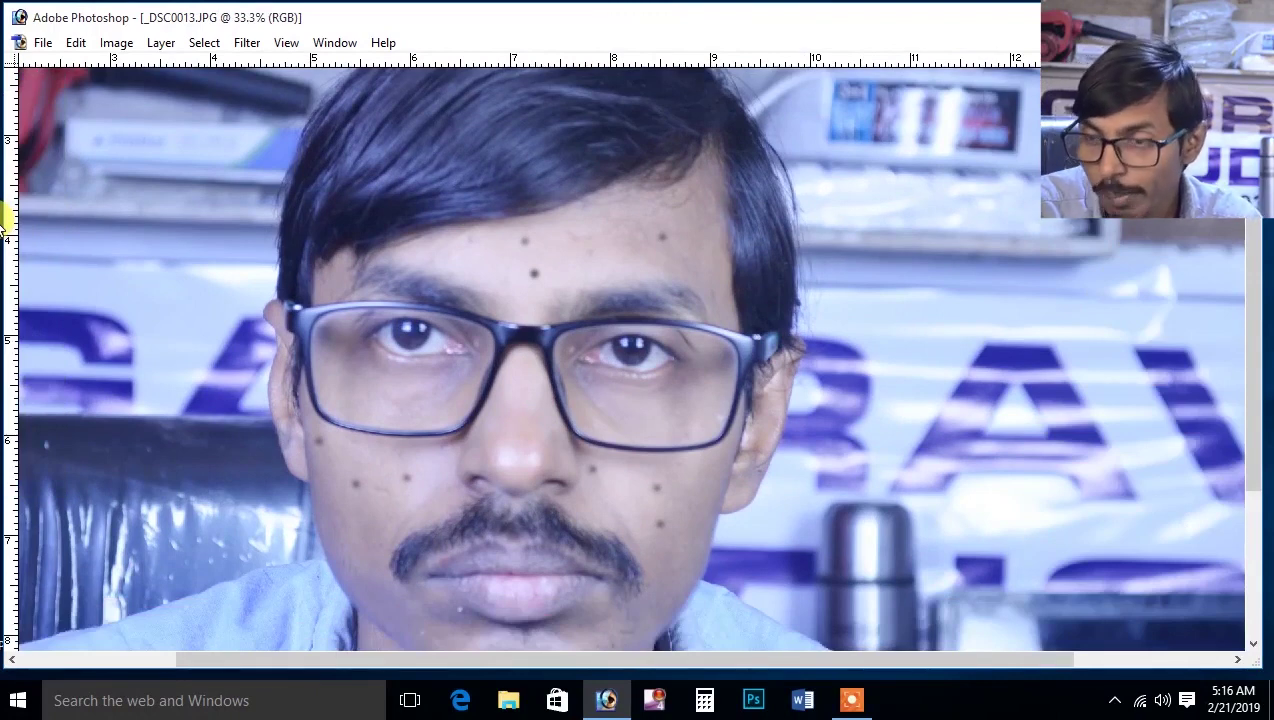
scroll(399, 346, up, 2)
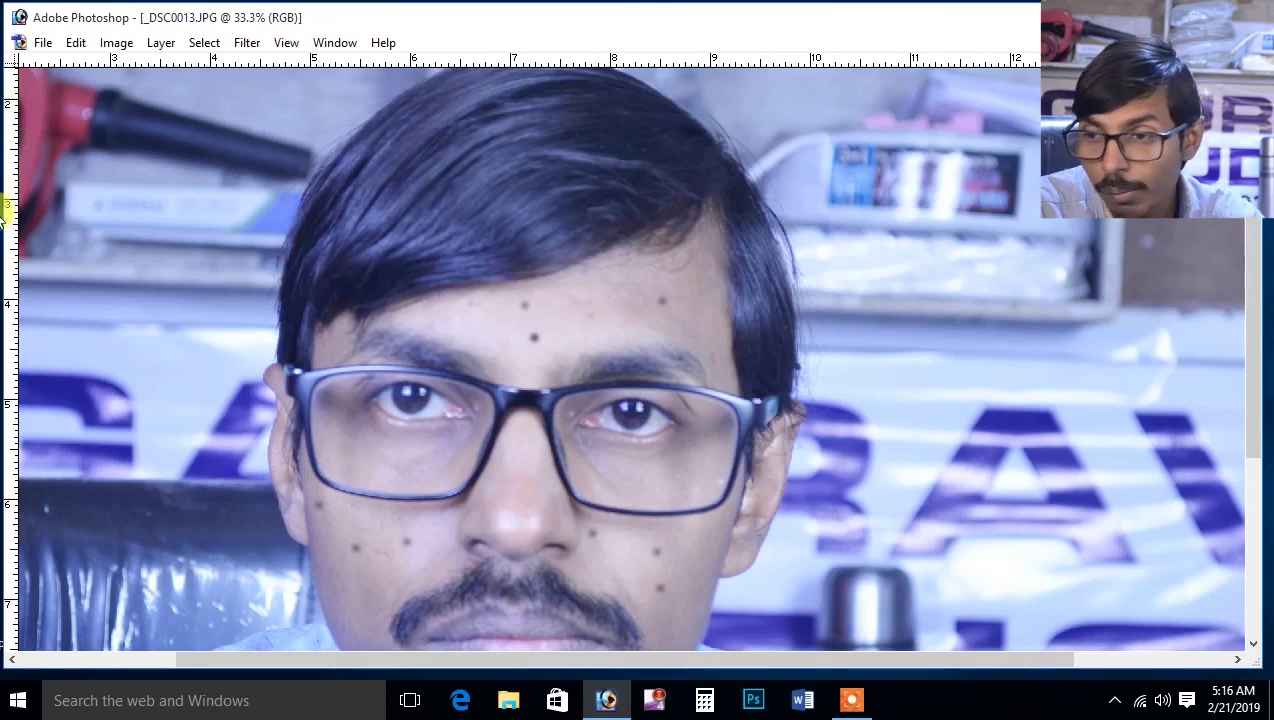
scroll(380, 397, down, 2)
scroll(380, 397, down, 2)
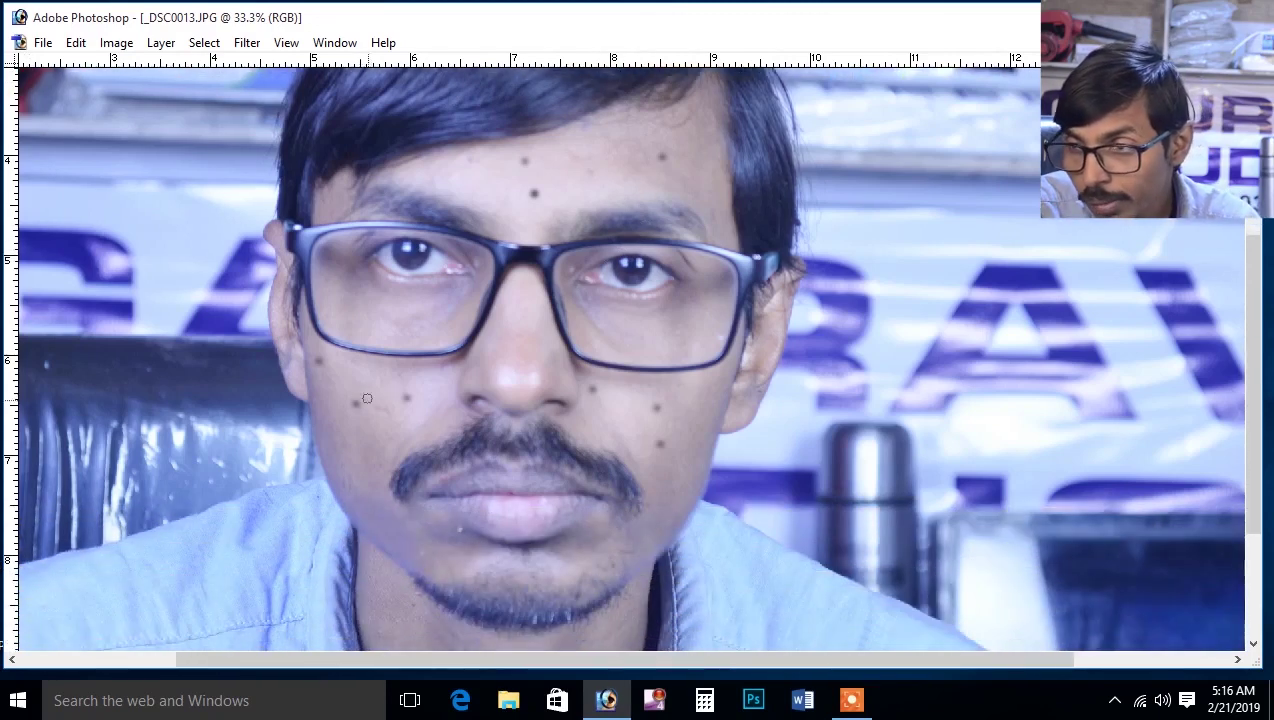
scroll(559, 368, up, 1)
scroll(557, 330, down, 1)
scroll(555, 303, down, 1)
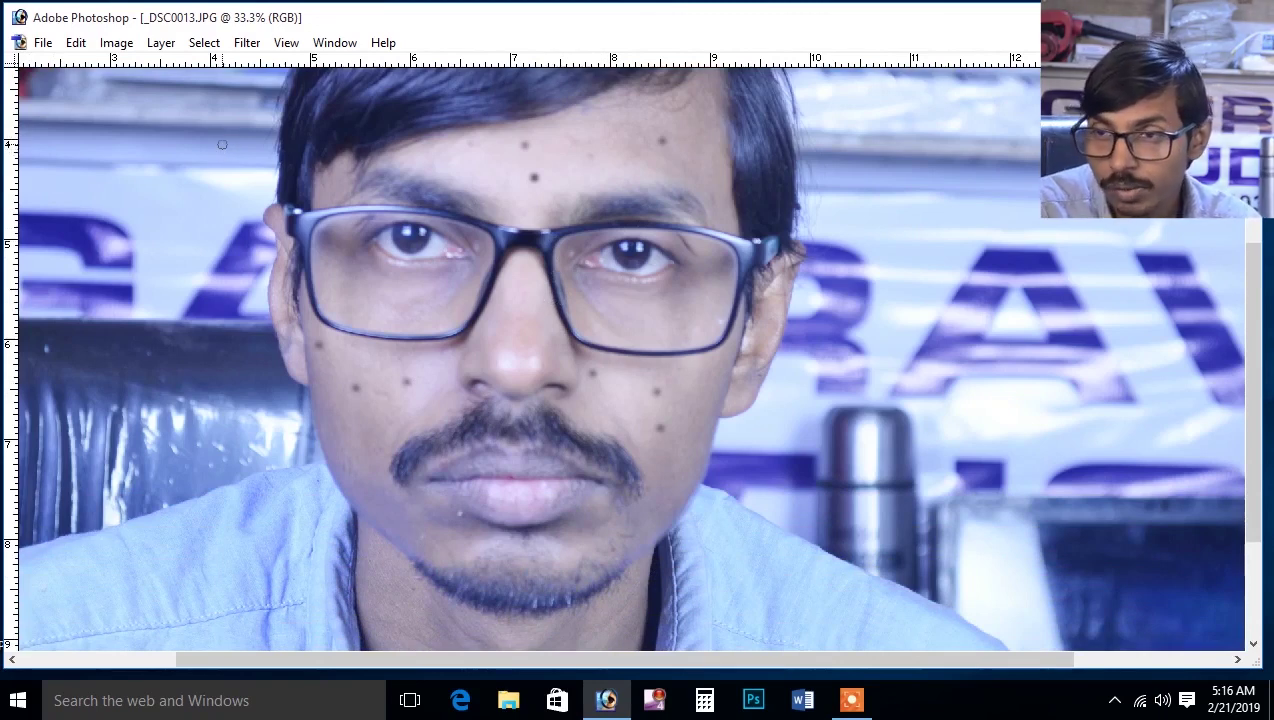
click(116, 42)
mouse_move(161, 94)
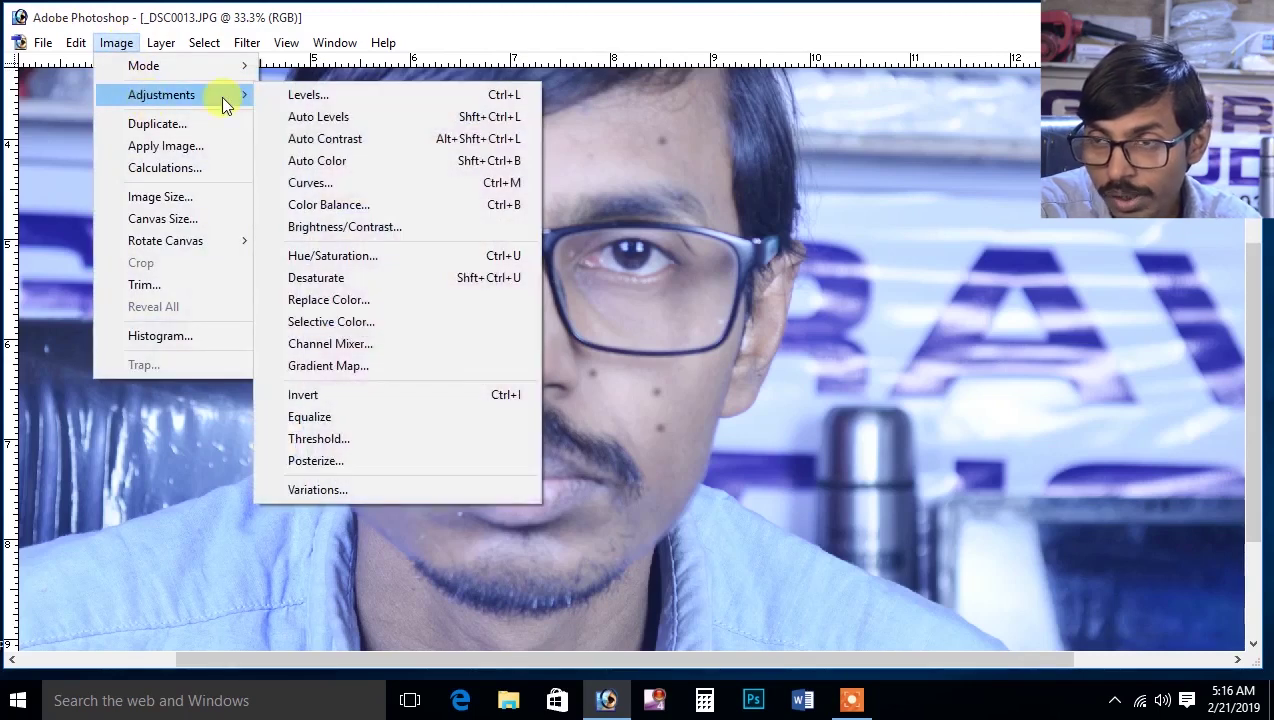
Apply Brightness/Contrast with Brightness +5 and Contrast +13.
click(337, 229)
drag(1028, 388, 916, 255)
mouse_move(947, 359)
mouse_down()
mouse_move(968, 364)
mouse_move(956, 359)
mouse_move(956, 320)
mouse_up()
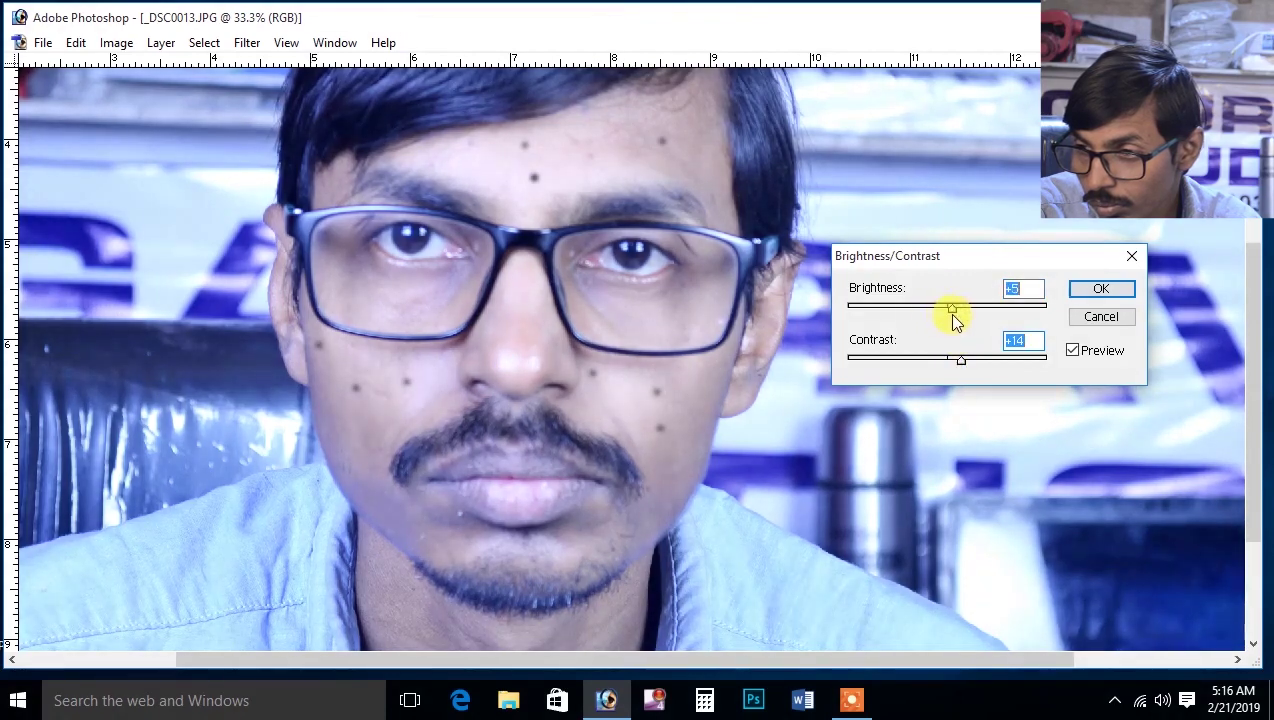
drag(961, 362, 958, 362)
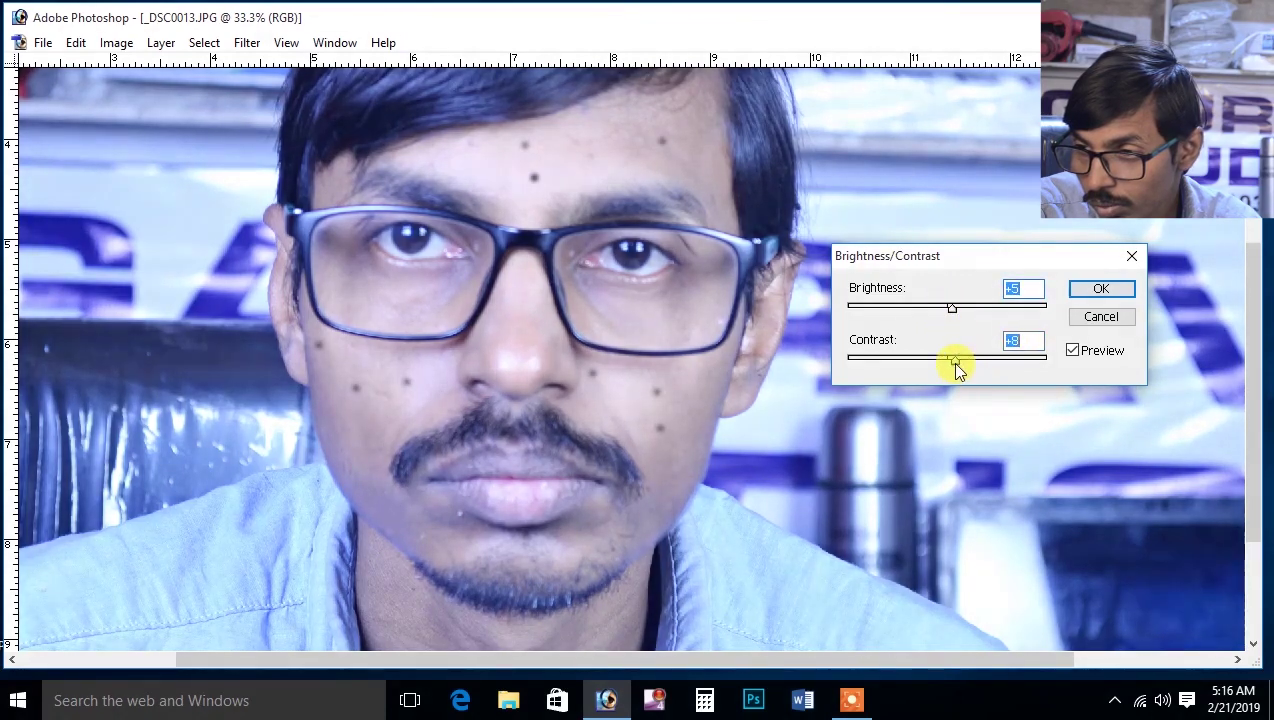
click(1100, 289)
click(116, 43)
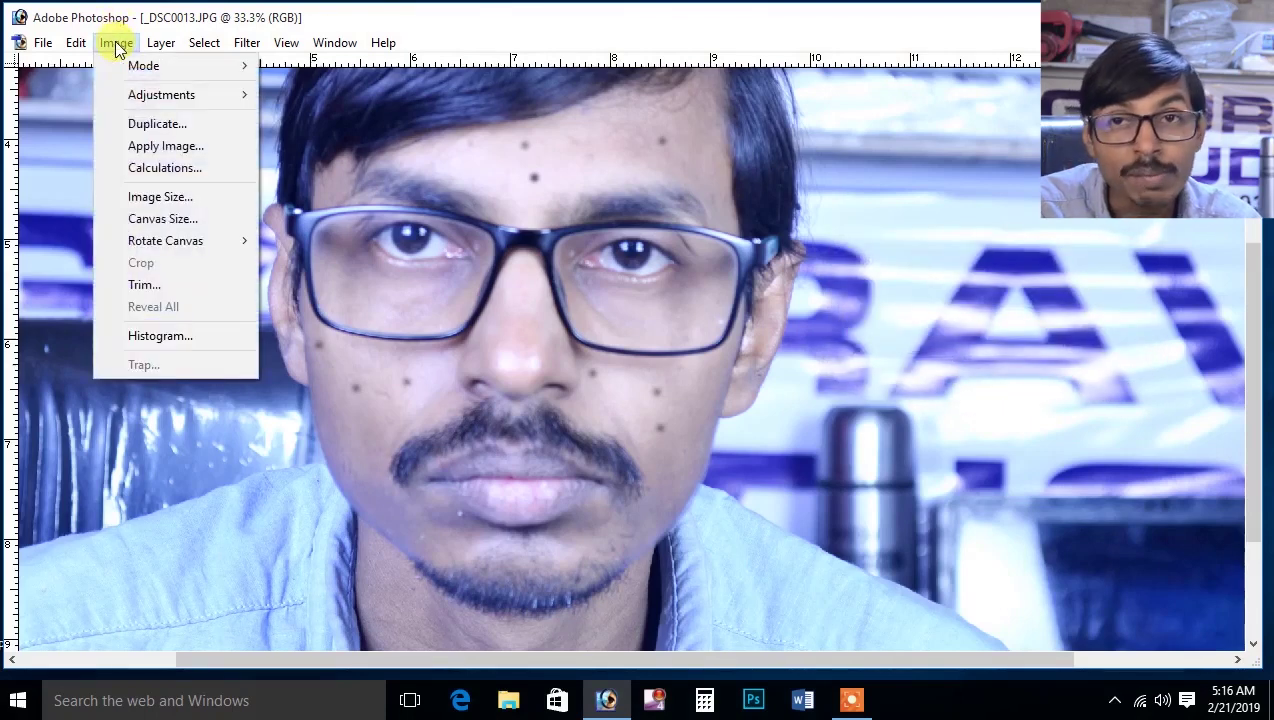
mouse_move(161, 95)
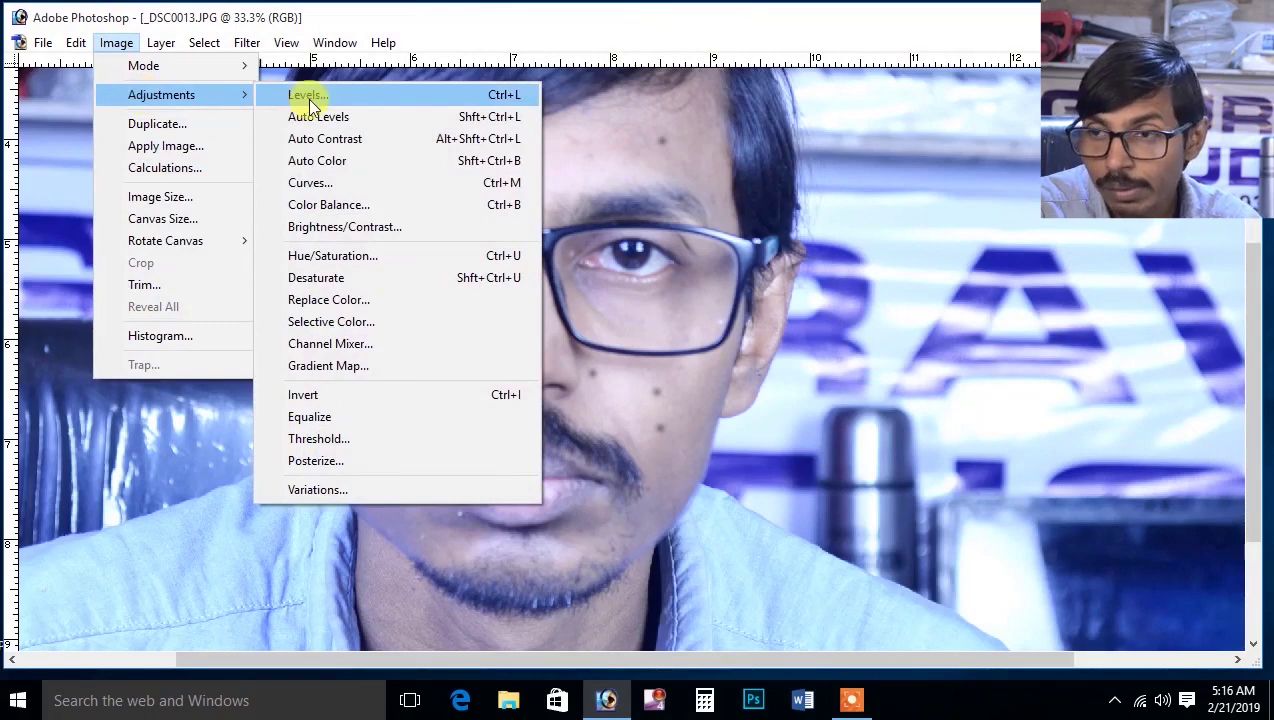
Apply Levels with input levels 6, 1.00 and 252.
click(300, 95)
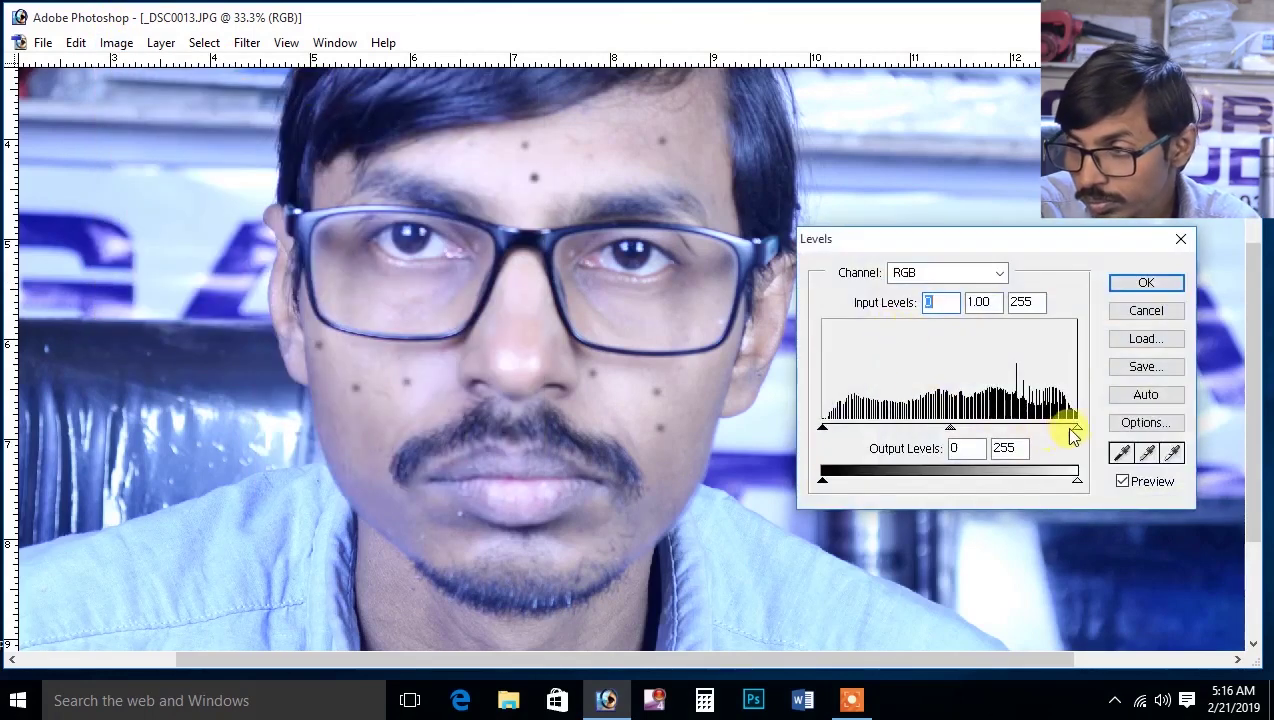
drag(1074, 432, 1075, 430)
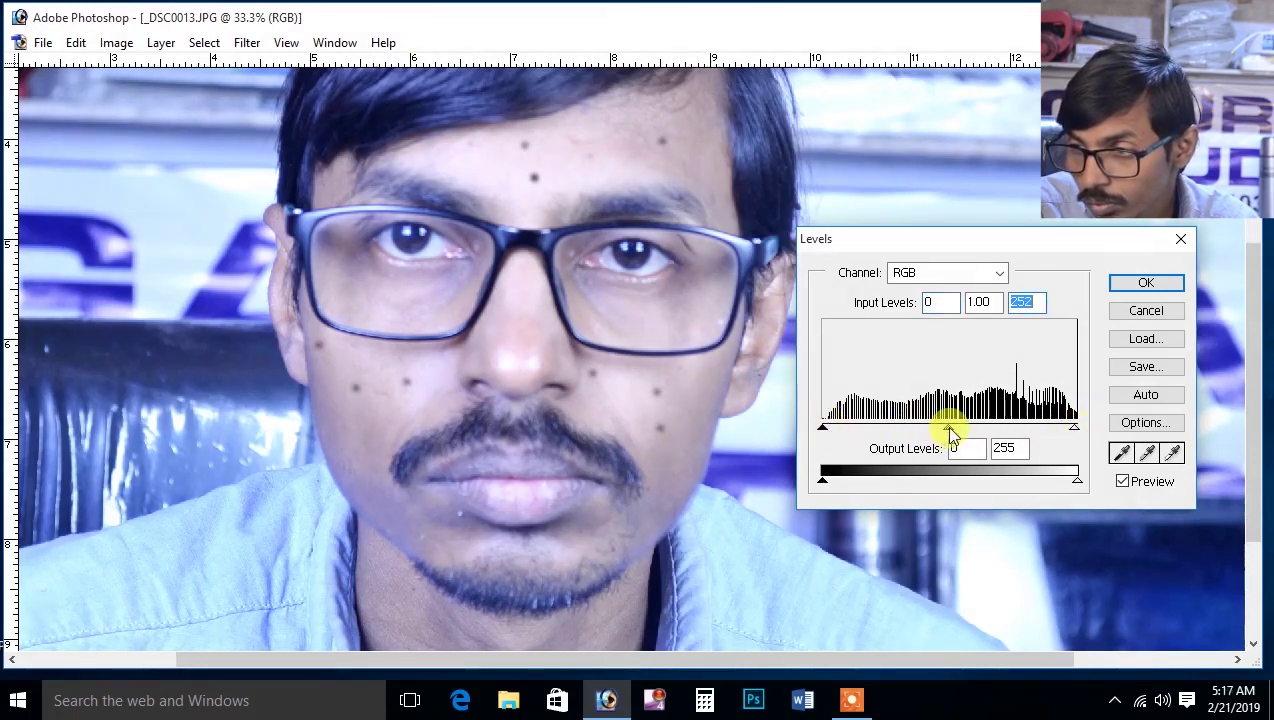
drag(948, 428, 962, 432)
mouse_move(822, 427)
mouse_down()
mouse_move(845, 432)
mouse_move(829, 428)
mouse_up()
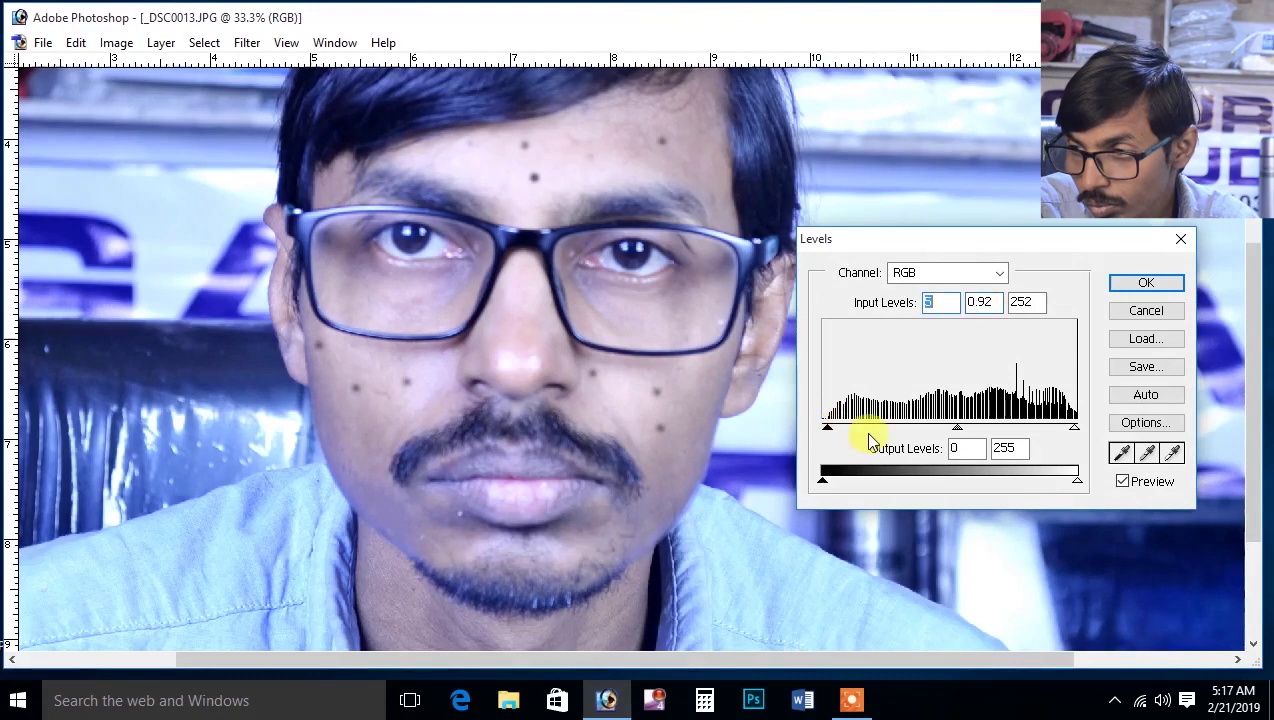
mouse_move(959, 427)
mouse_down()
mouse_move(975, 433)
mouse_move(924, 432)
mouse_up()
click(1146, 283)
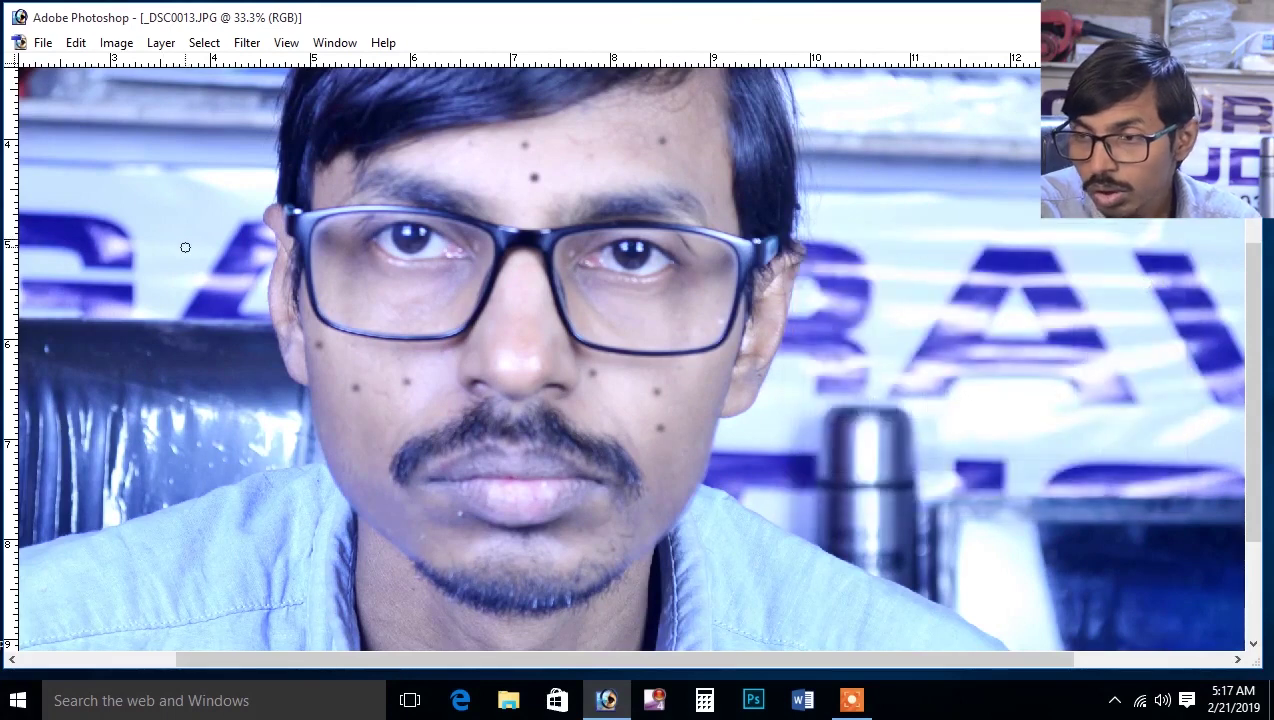
click(116, 43)
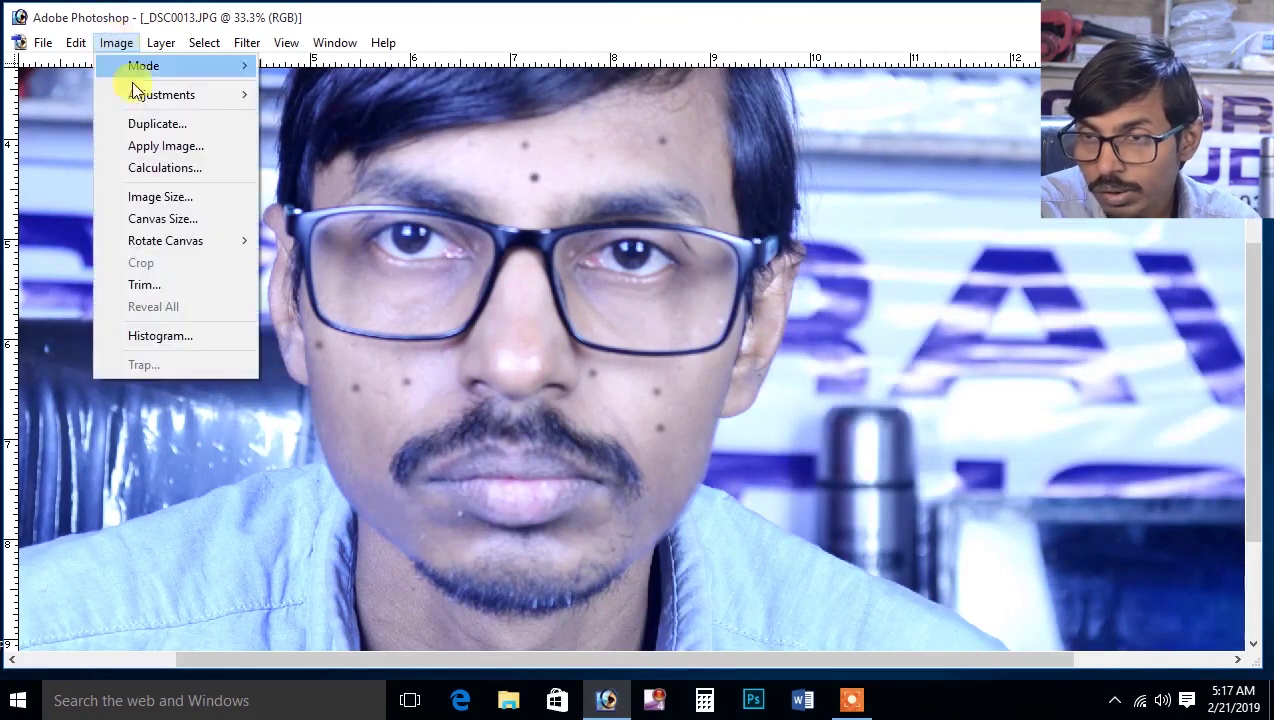
mouse_move(161, 94)
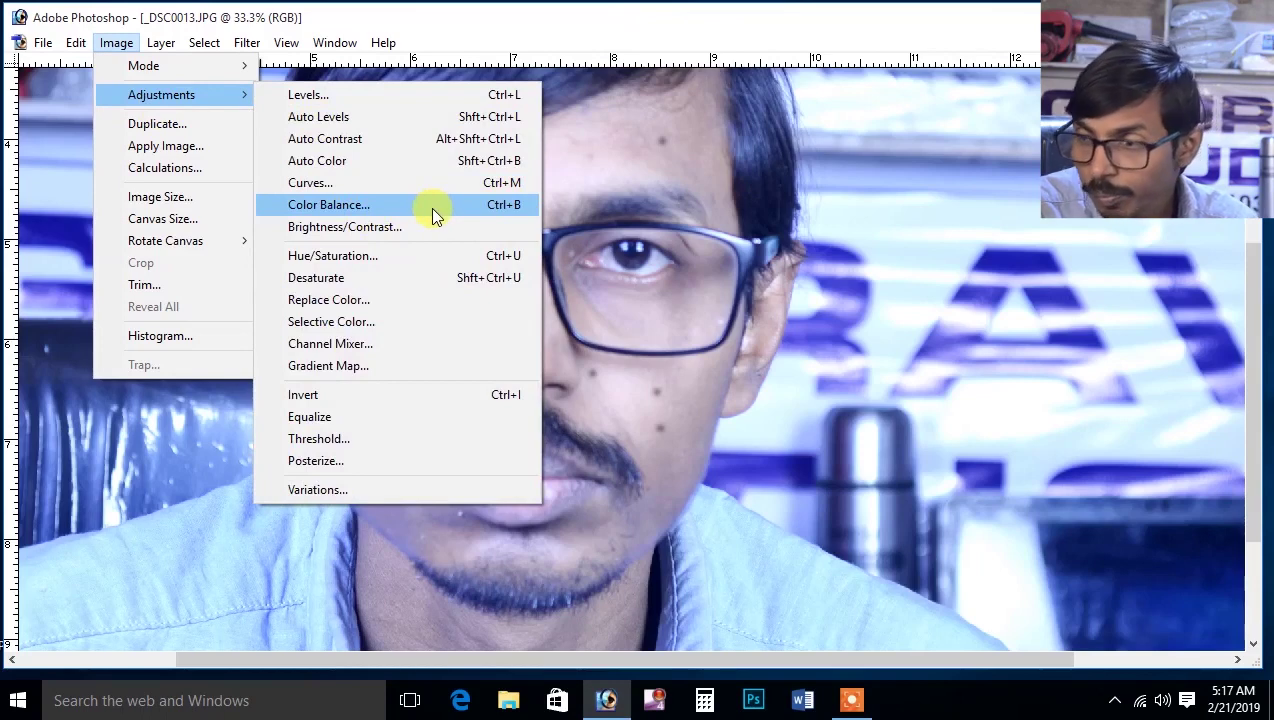
Tint the highlights toward blue and cyan in Color Balance, then show the panels again.
click(432, 209)
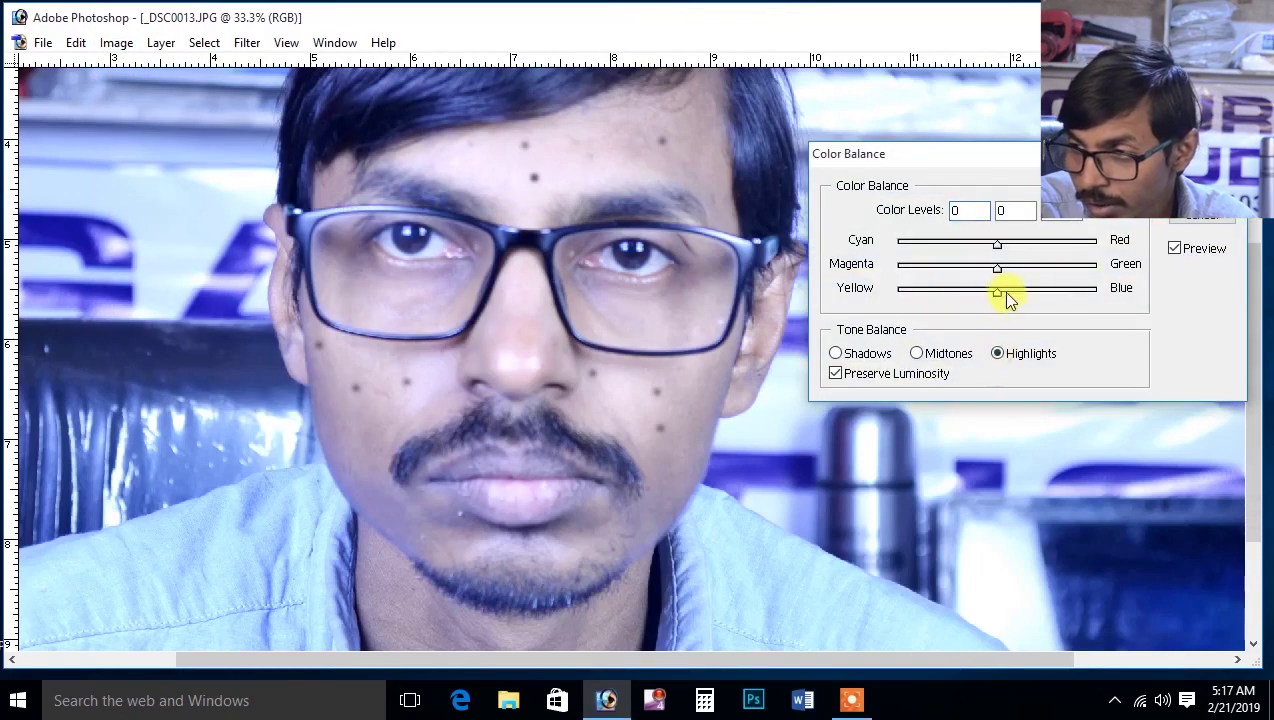
drag(997, 292, 1021, 293)
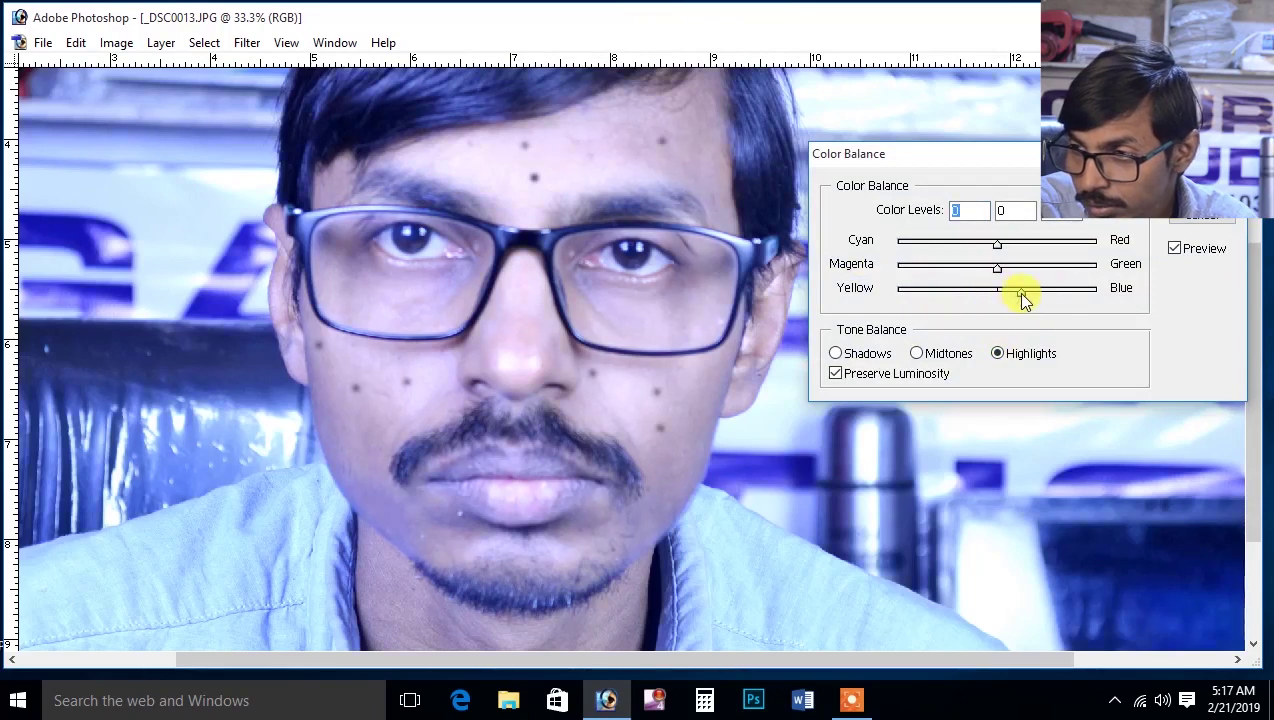
click(998, 256)
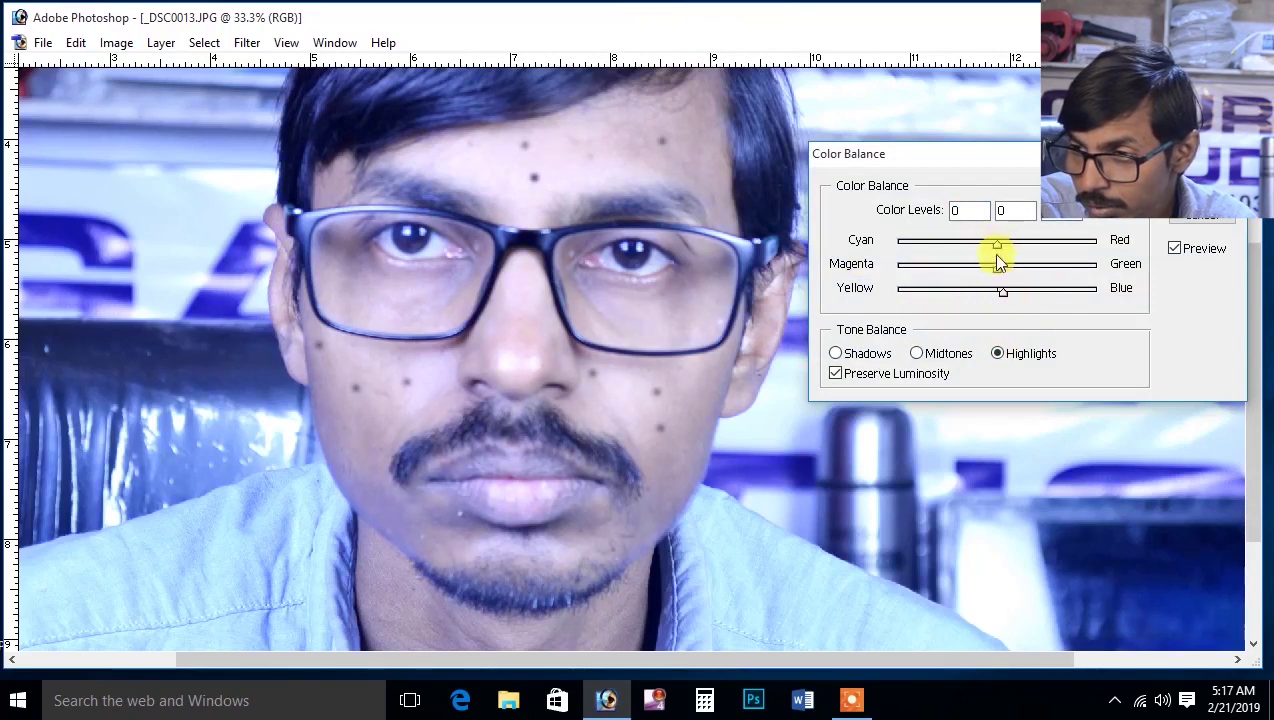
drag(1000, 243, 993, 247)
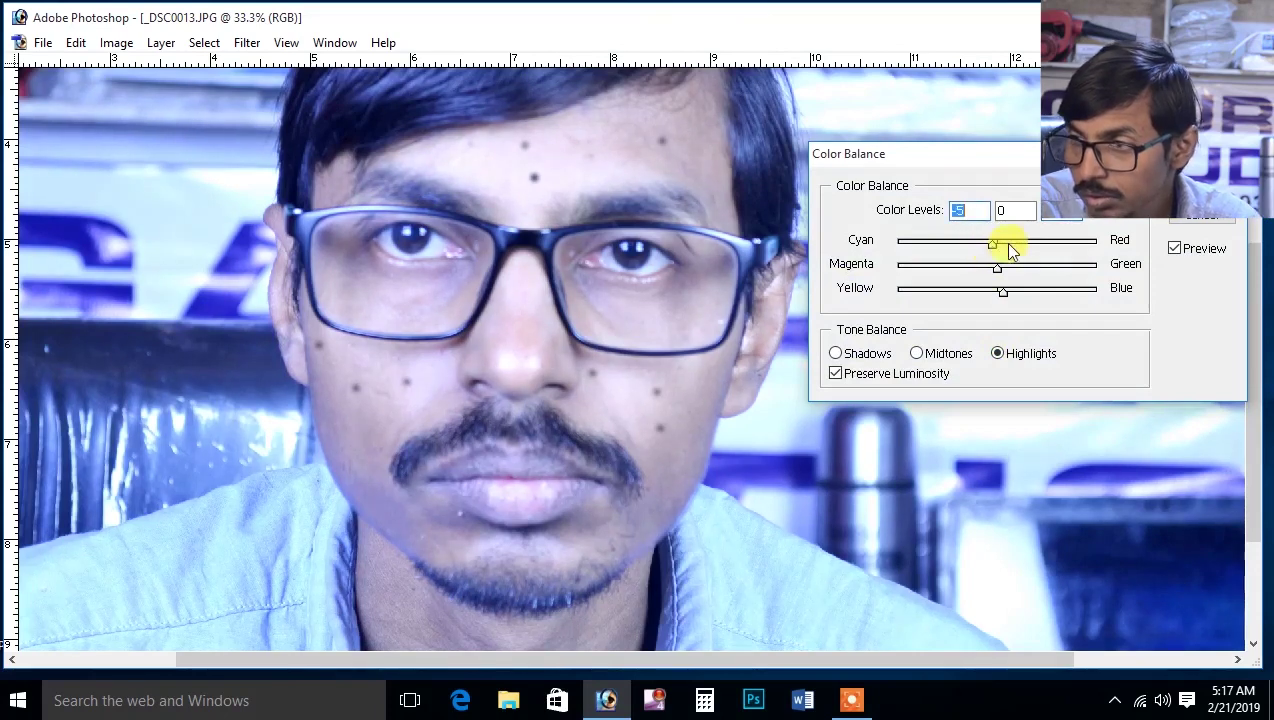
click(1195, 188)
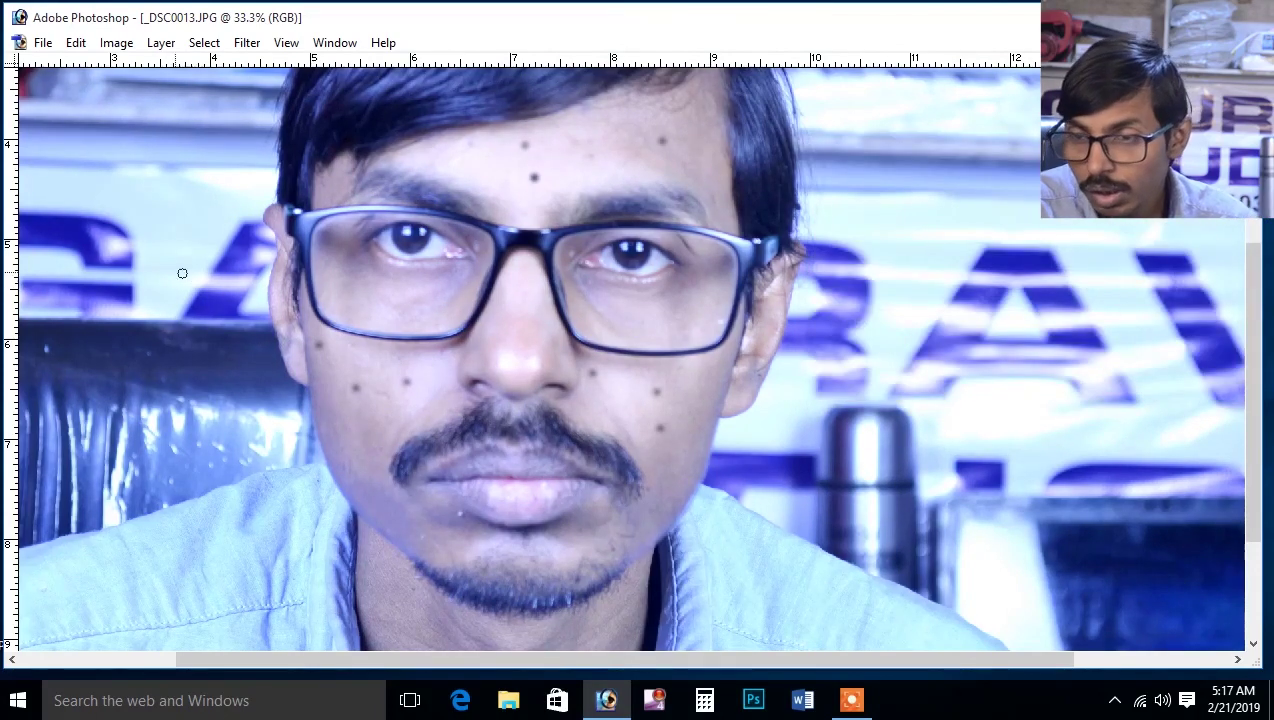
key(Tab)
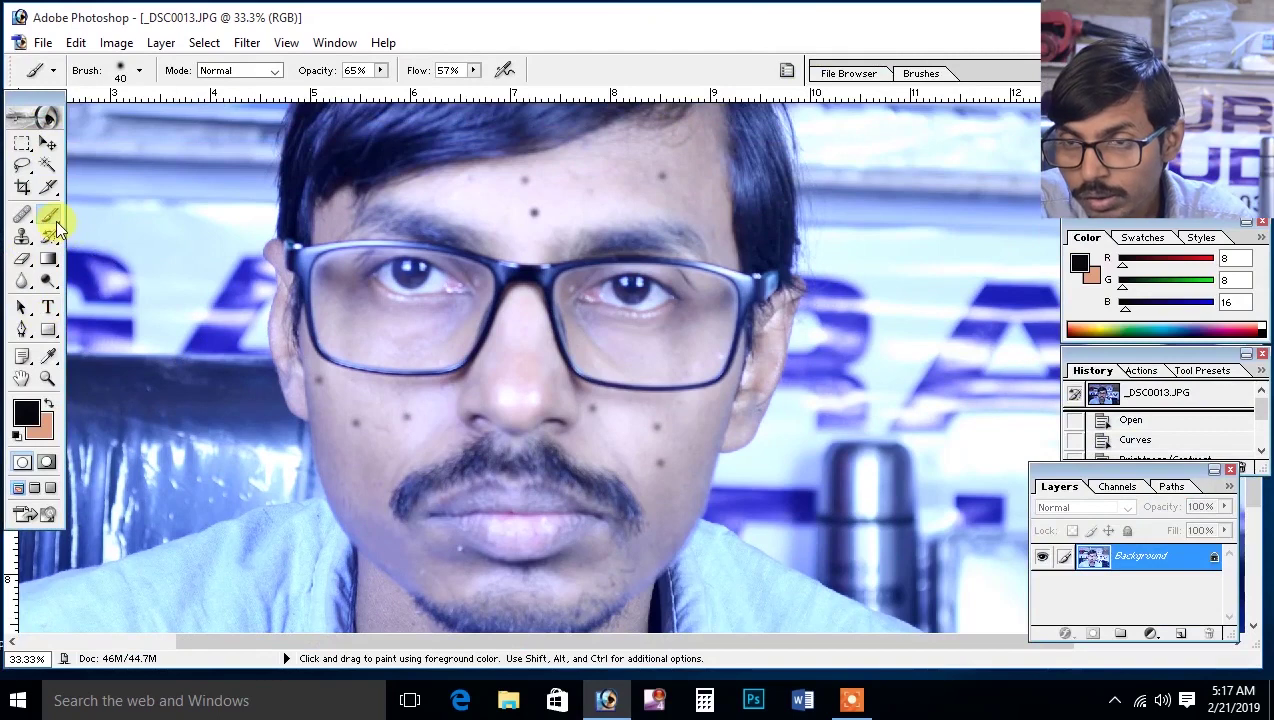
Heal the dark forehead spot with a smaller Healing Brush at 50% zoom.
drag(27, 229, 100, 224)
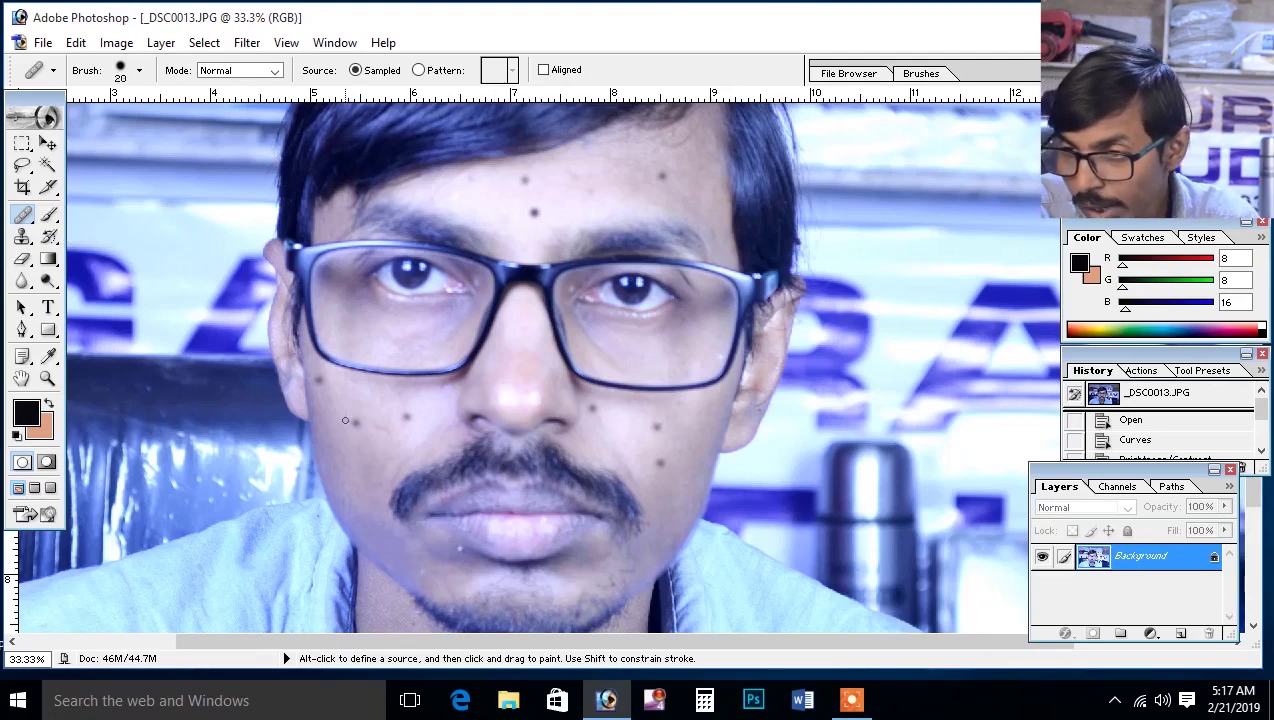
key(bracketright)
key(bracketright)
key(bracketright)
key(bracketright)
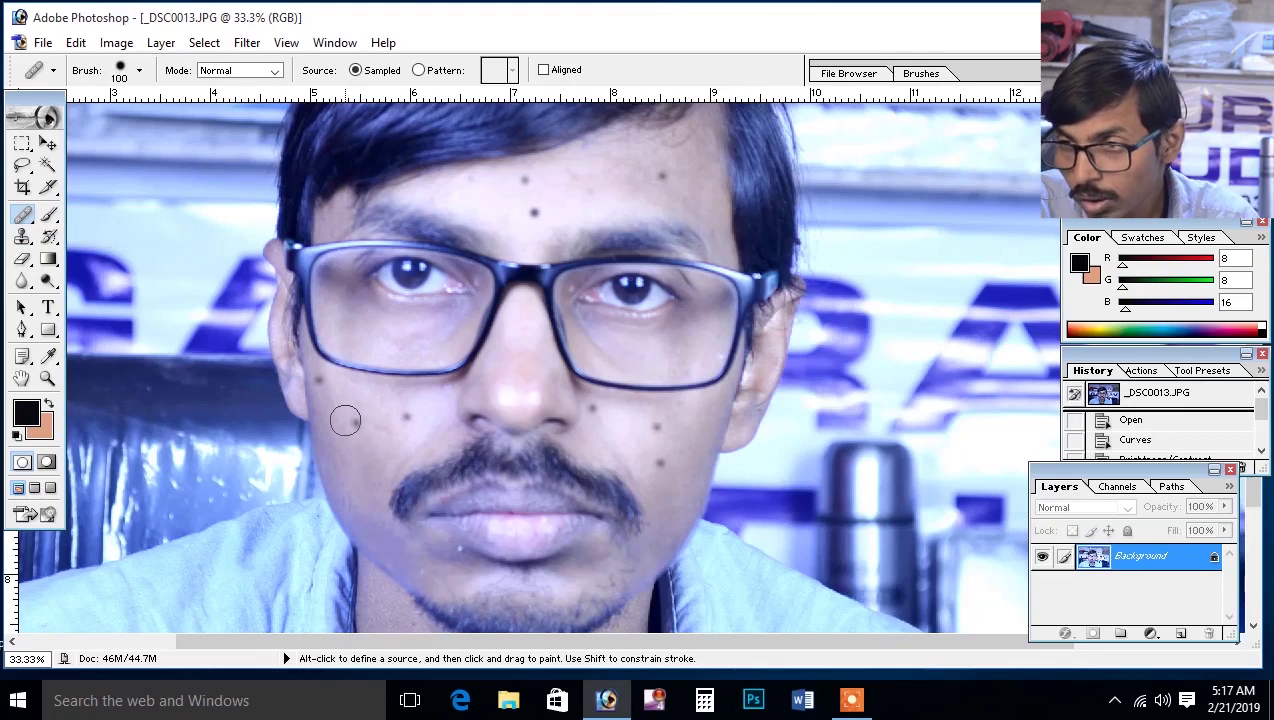
drag(606, 194, 603, 211)
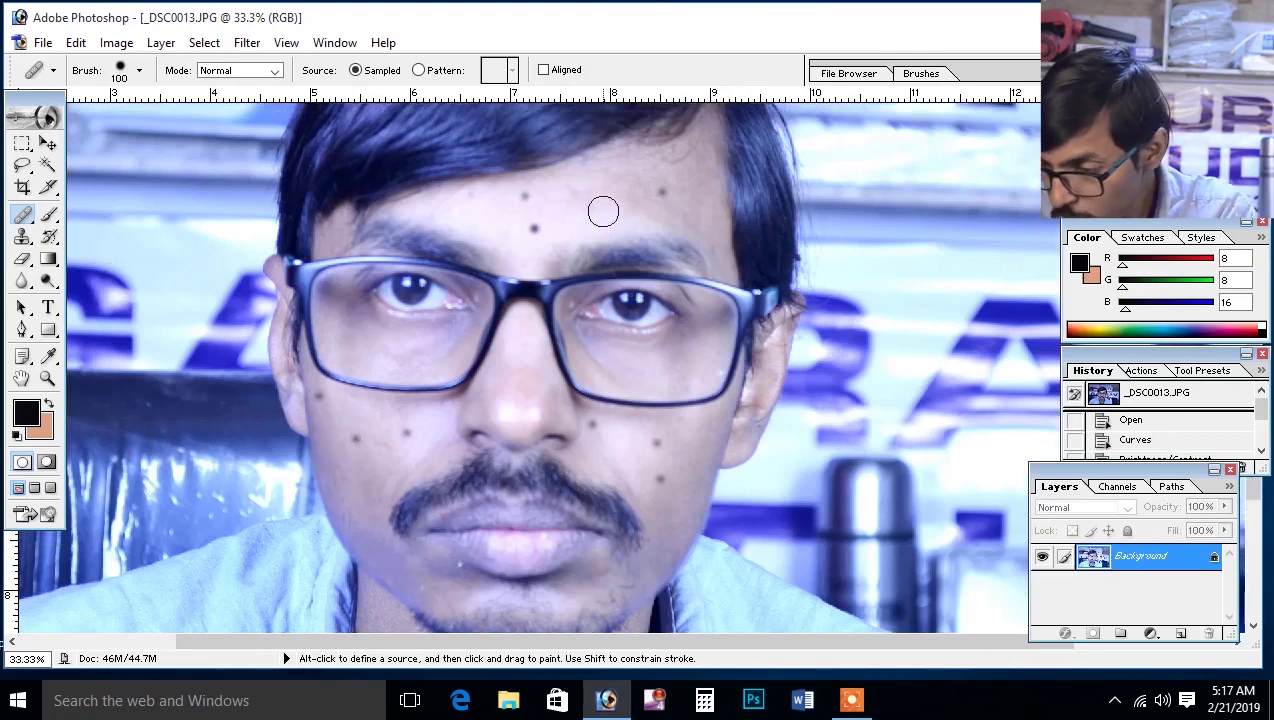
key(ctrl+plus)
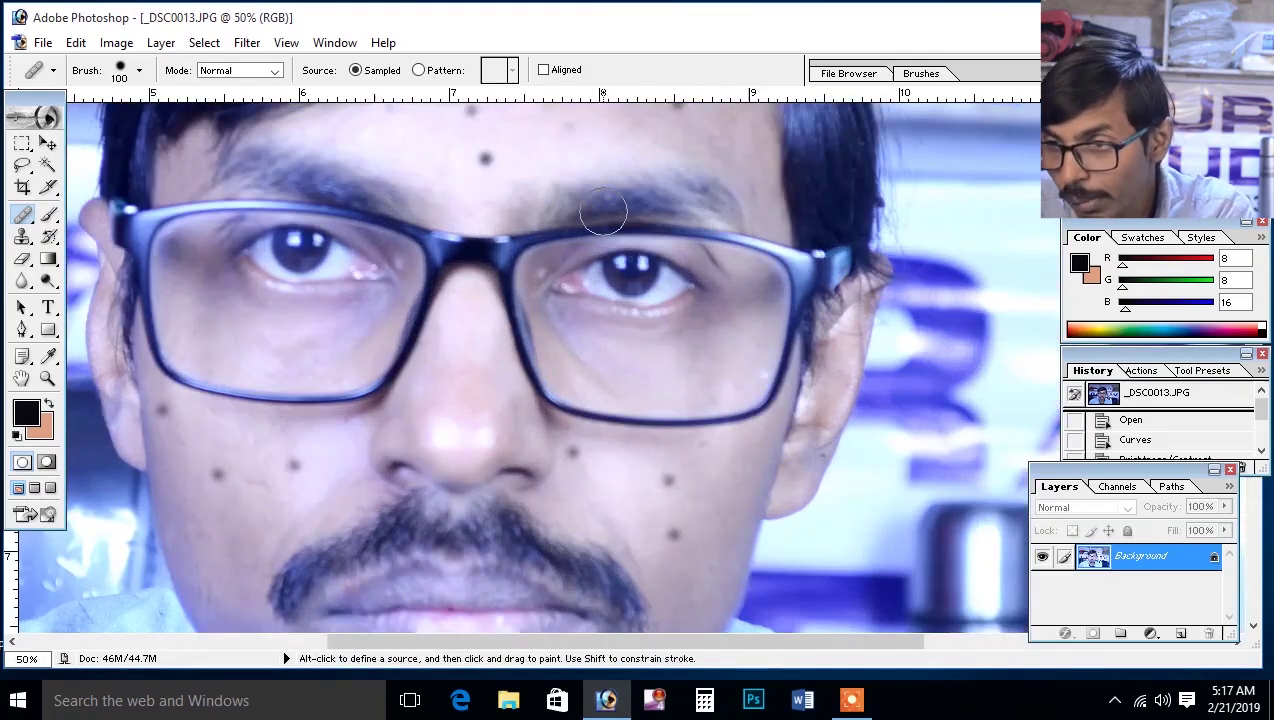
key(Tab)
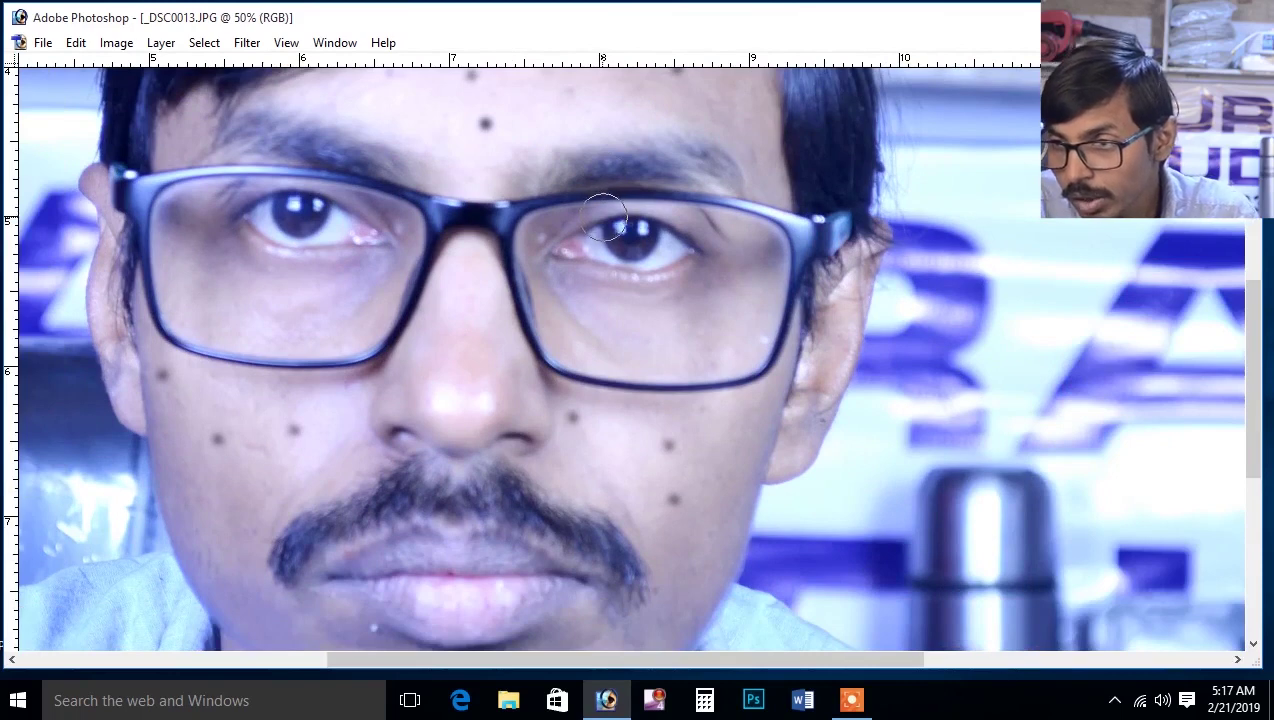
scroll(605, 215, up, 2)
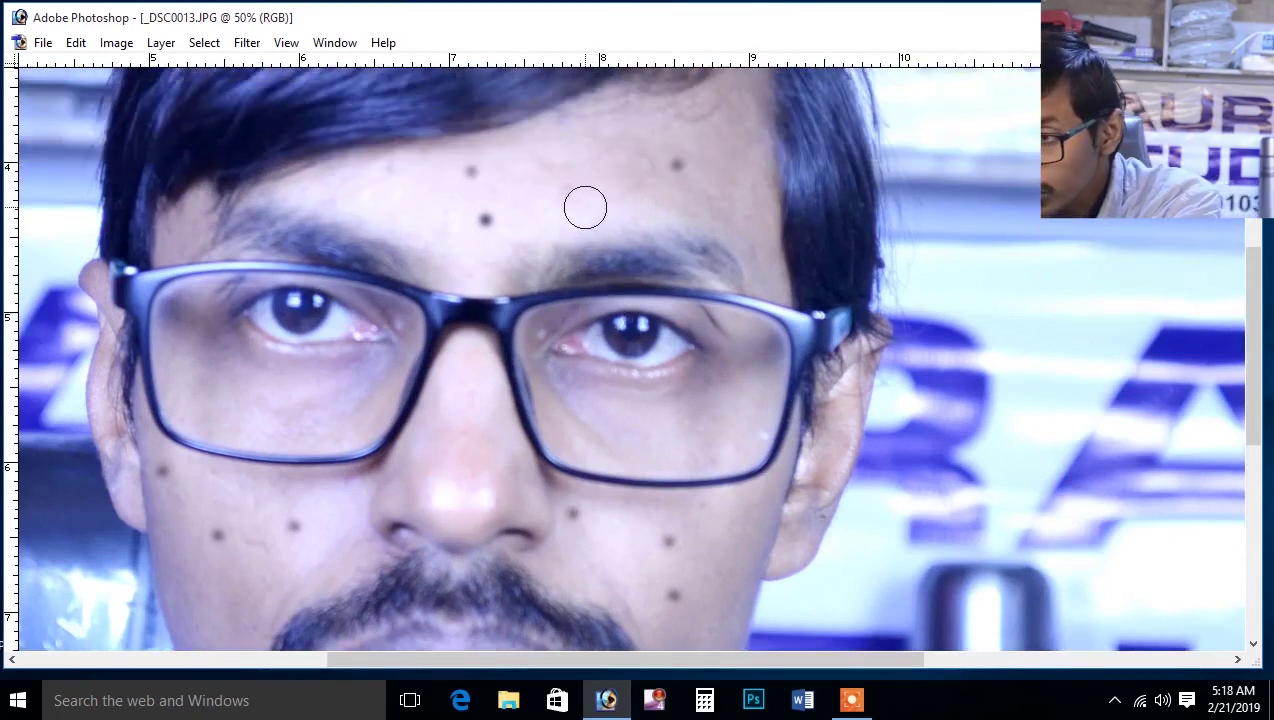
key(bracketleft)
key(bracketleft)
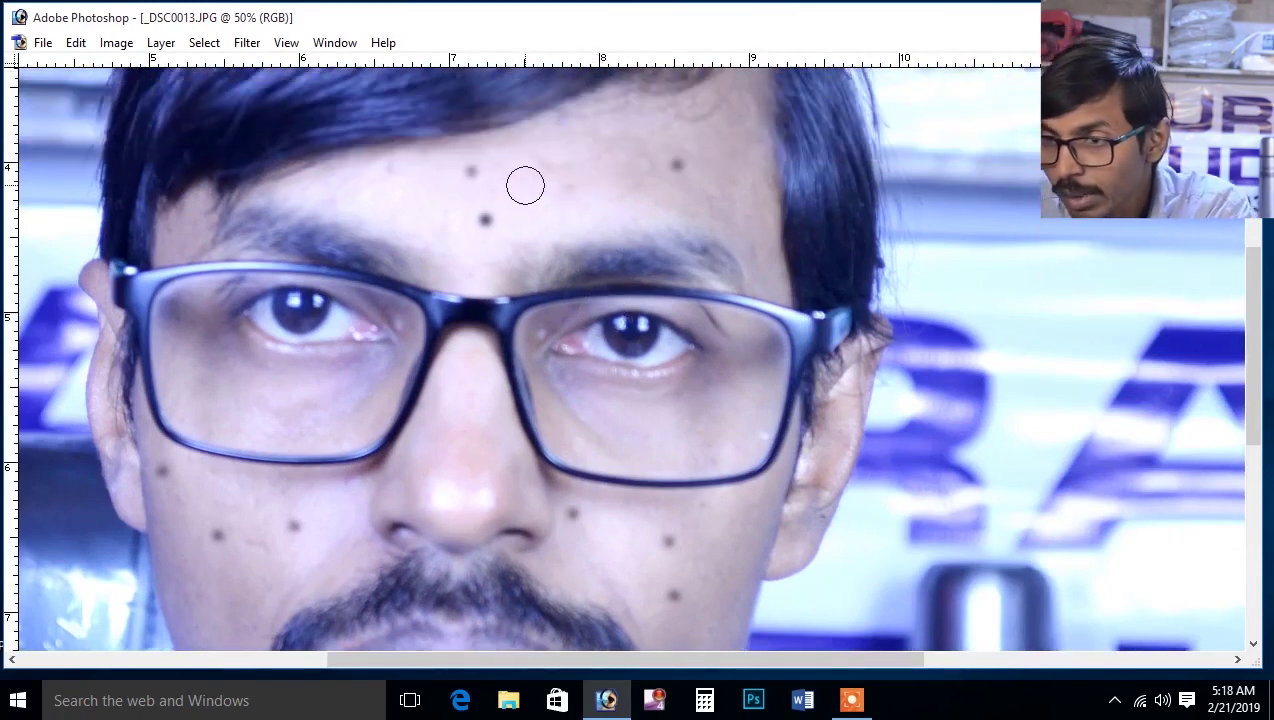
click(674, 163)
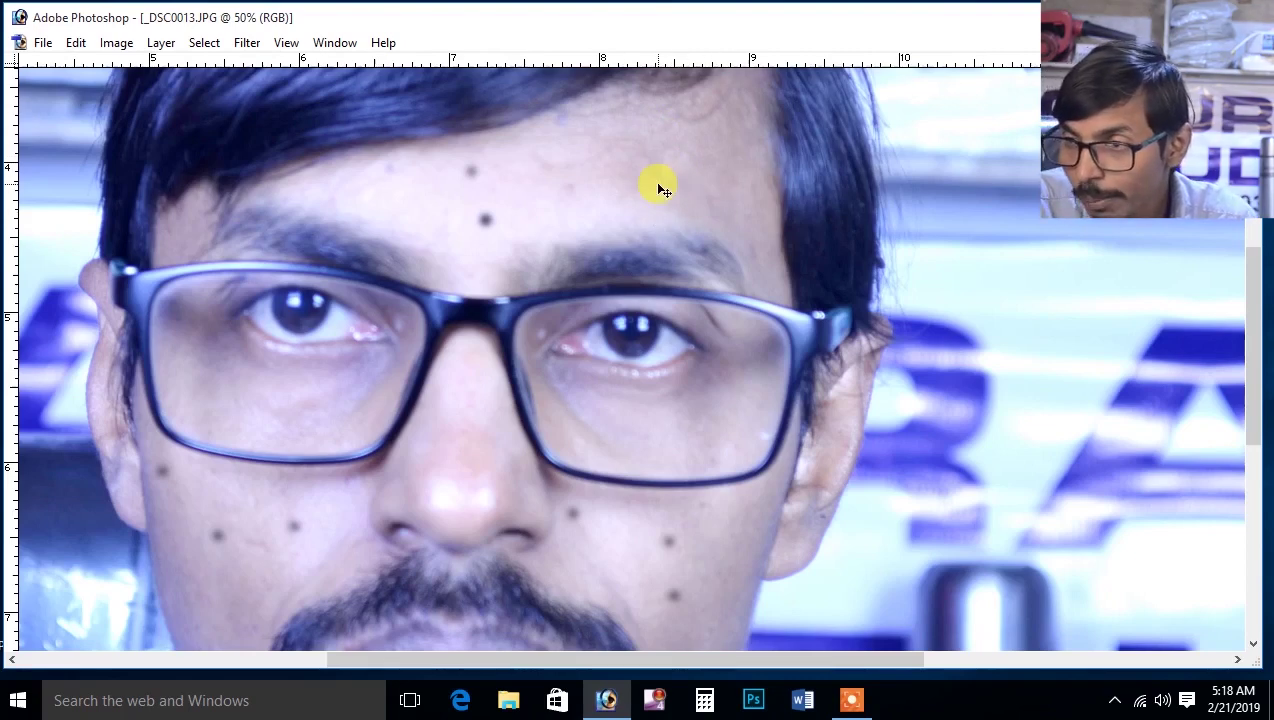
key(Tab)
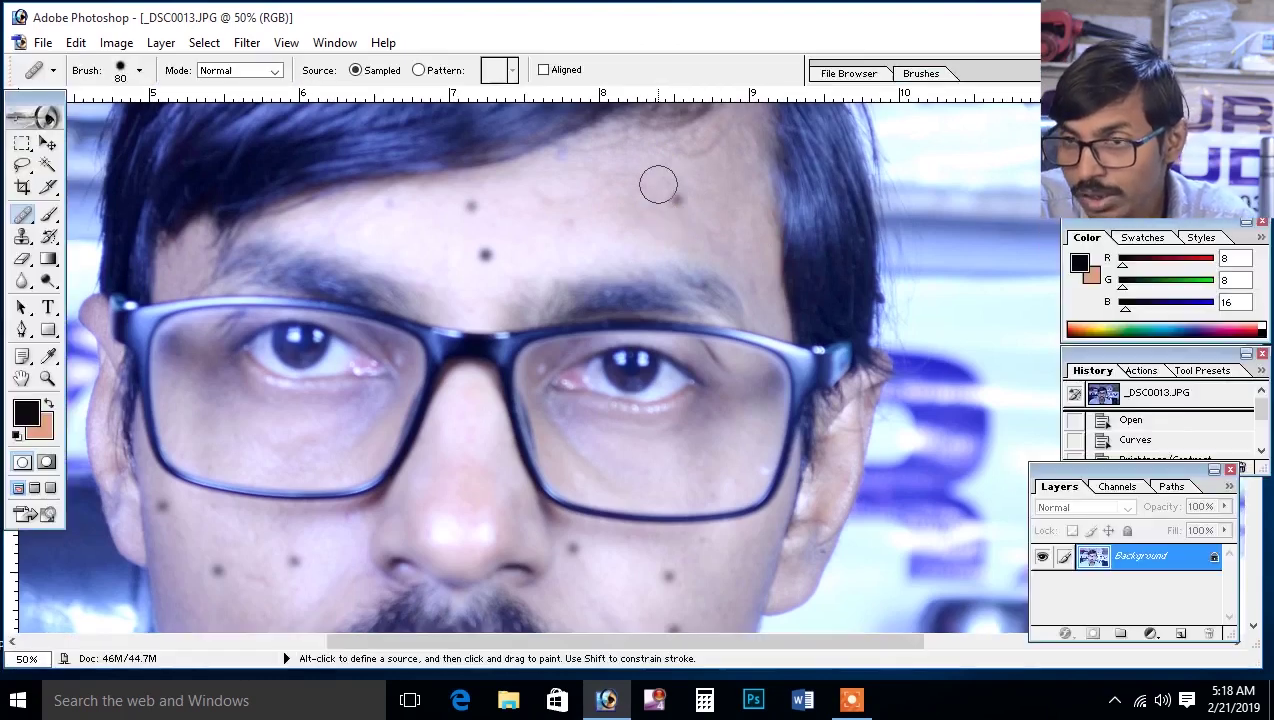
Set the Healing Brush to 58 px diameter and 23% hardness, and heal forehead spots.
click(140, 71)
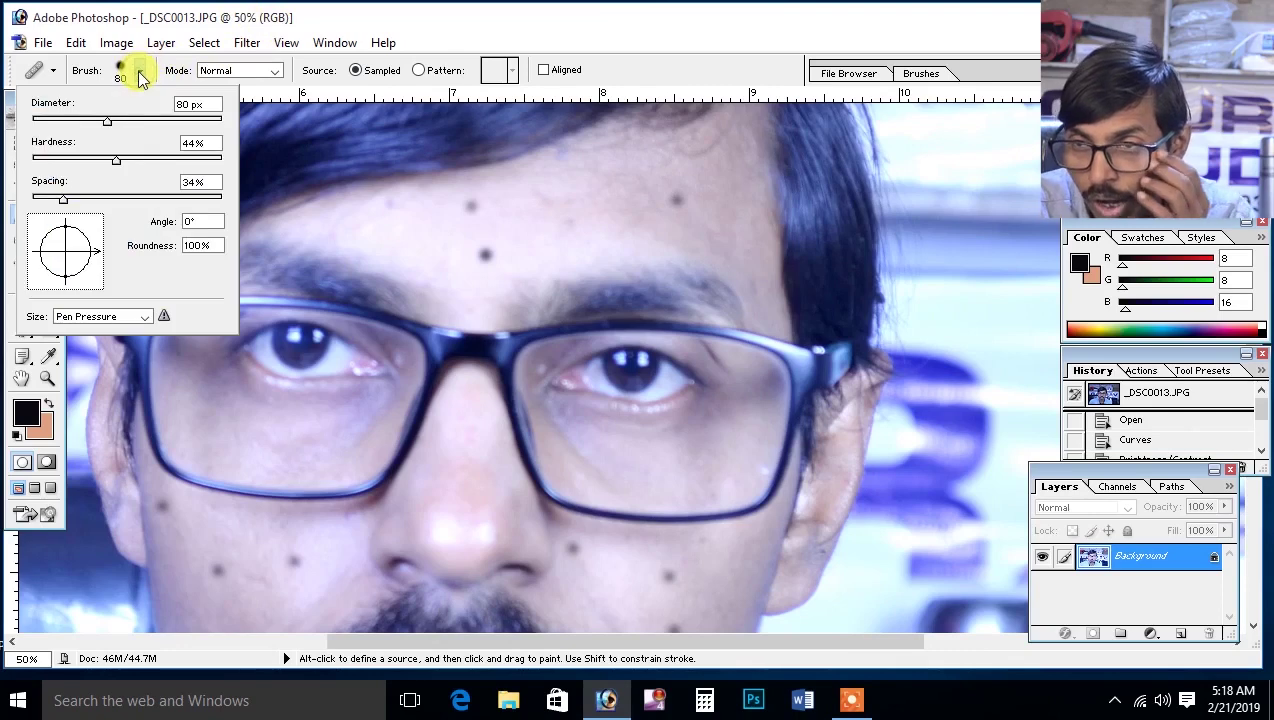
mouse_move(107, 121)
mouse_down()
mouse_move(88, 122)
mouse_move(85, 205)
mouse_up()
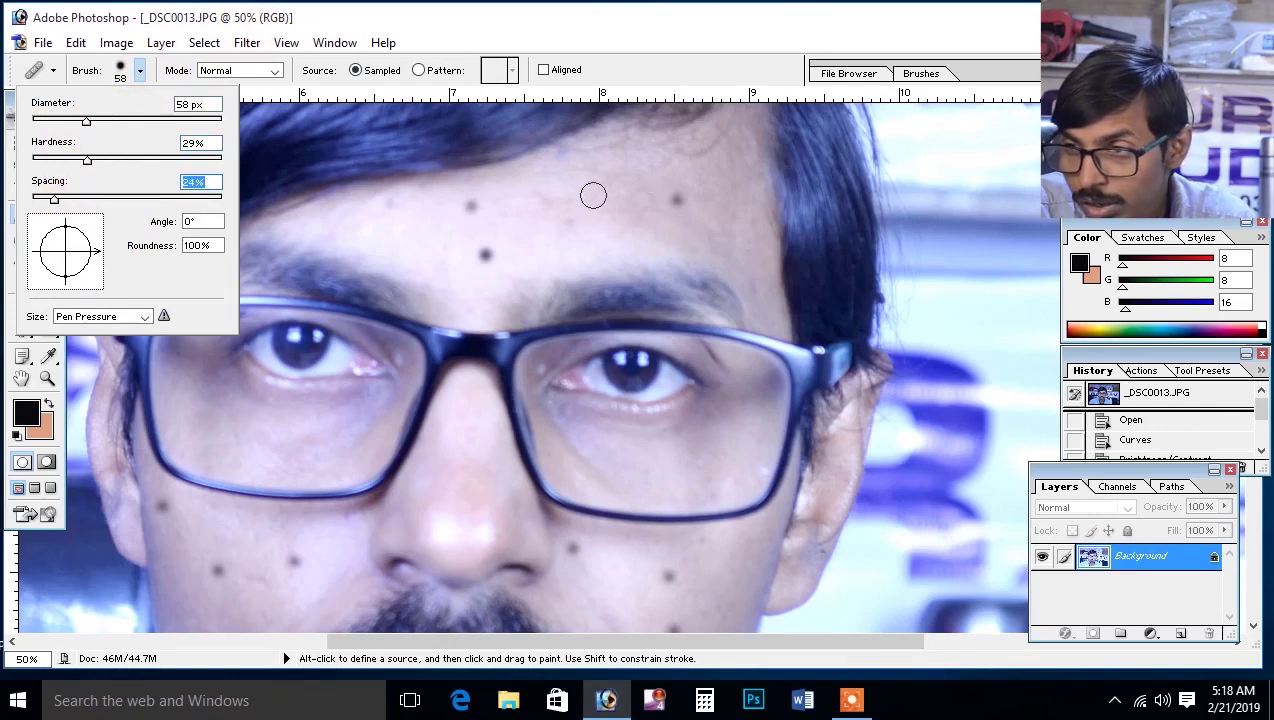
click(481, 208)
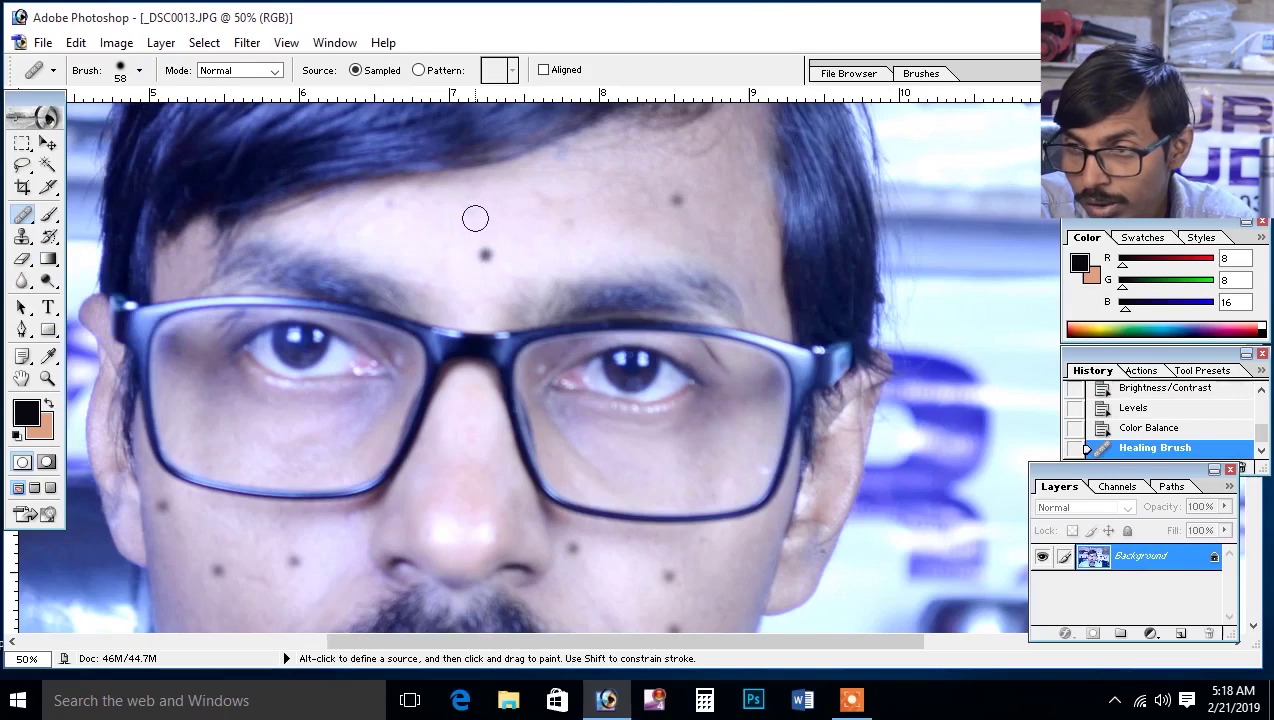
click(141, 71)
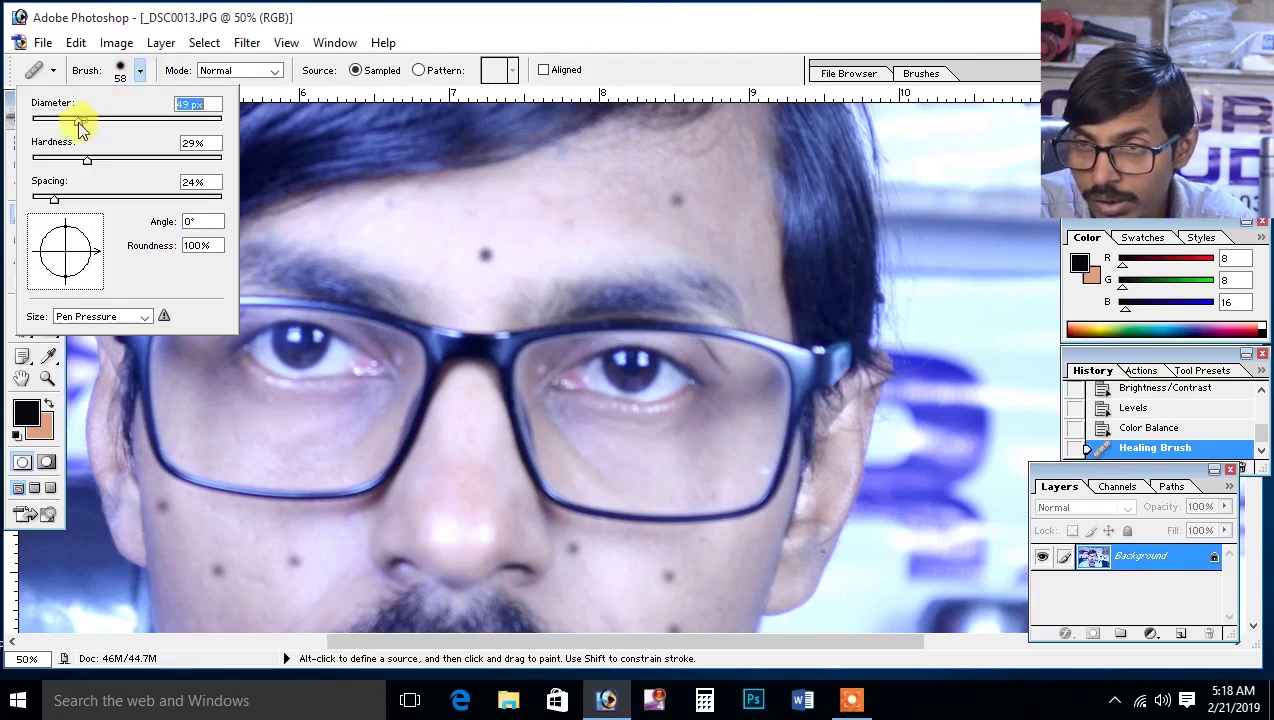
drag(87, 160, 76, 160)
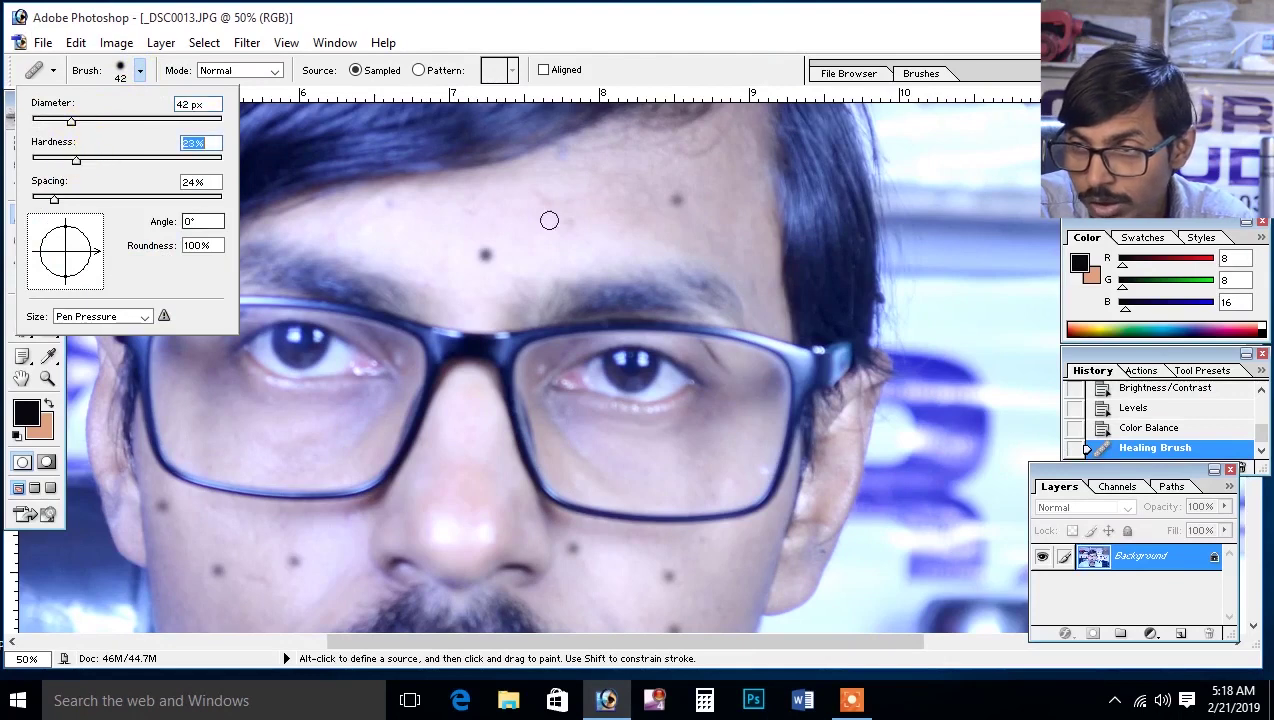
click(486, 251)
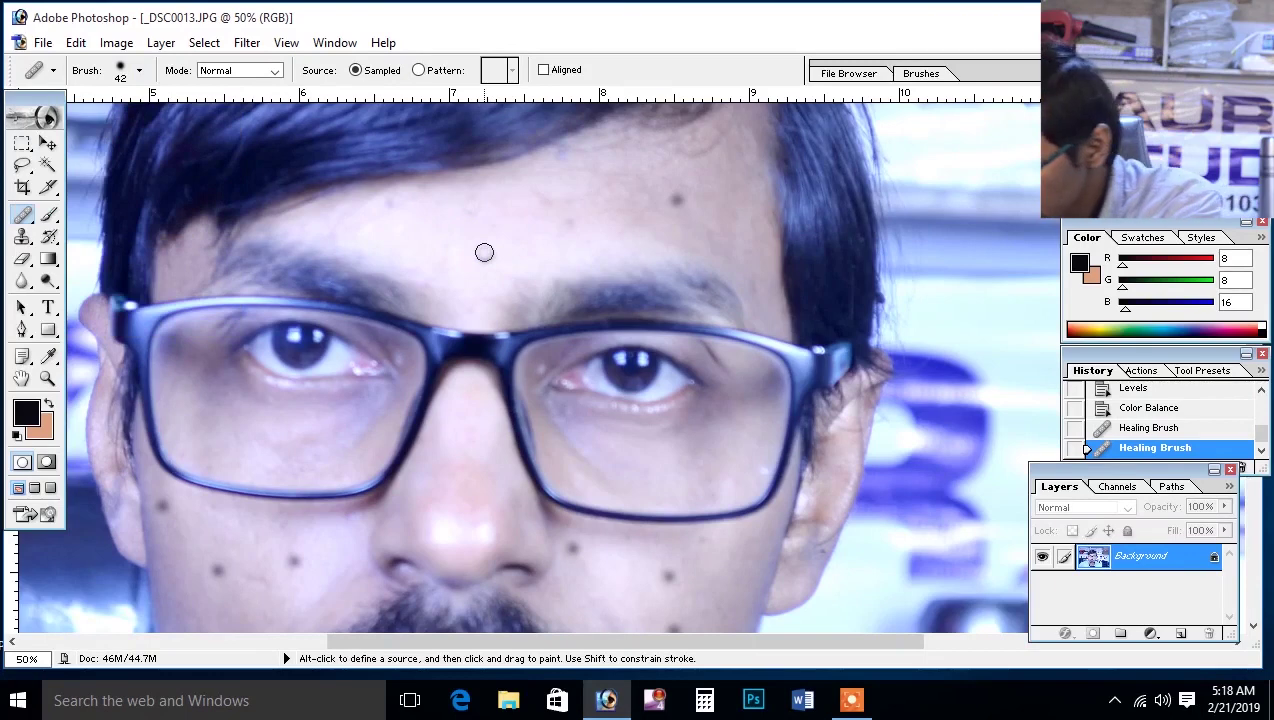
click(484, 251)
key(bracketright)
key(bracketright)
click(486, 259)
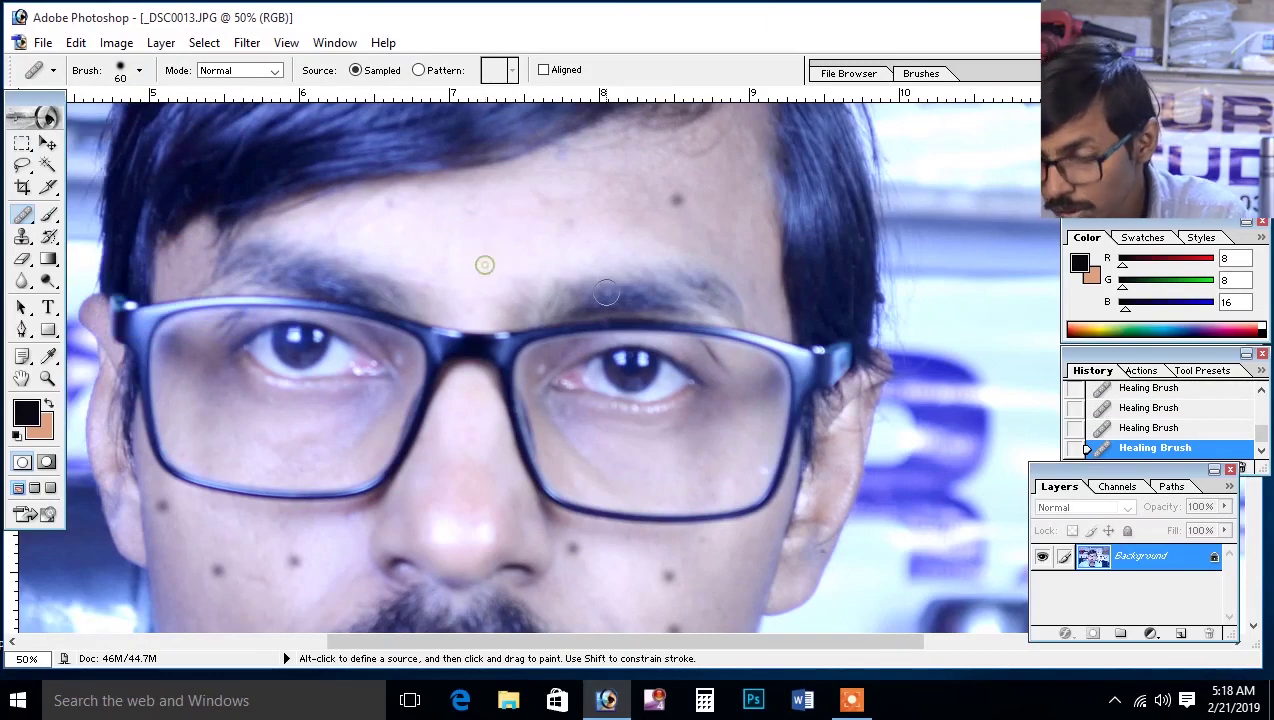
Sample clean skin and heal the remaining spots on the right and left forehead.
alt+click(597, 199)
click(672, 199)
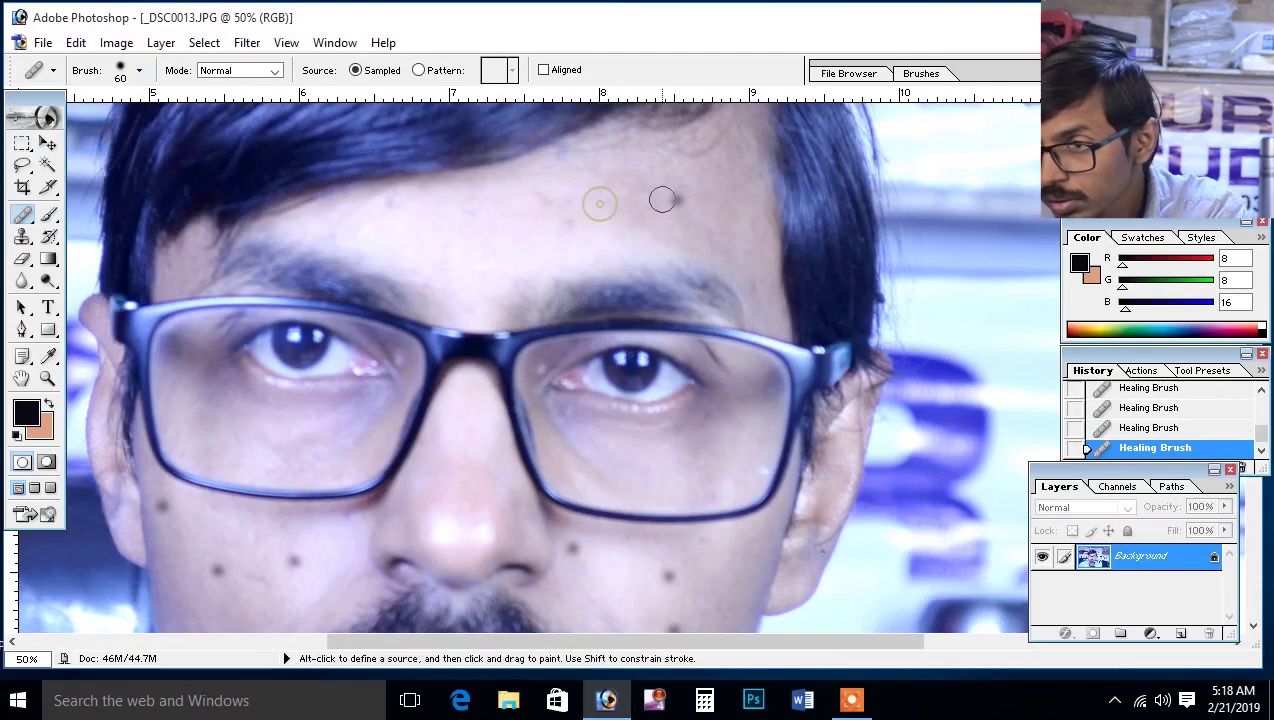
alt+click(407, 222)
click(392, 205)
scroll(451, 289, down, 3)
scroll(430, 292, down, 2)
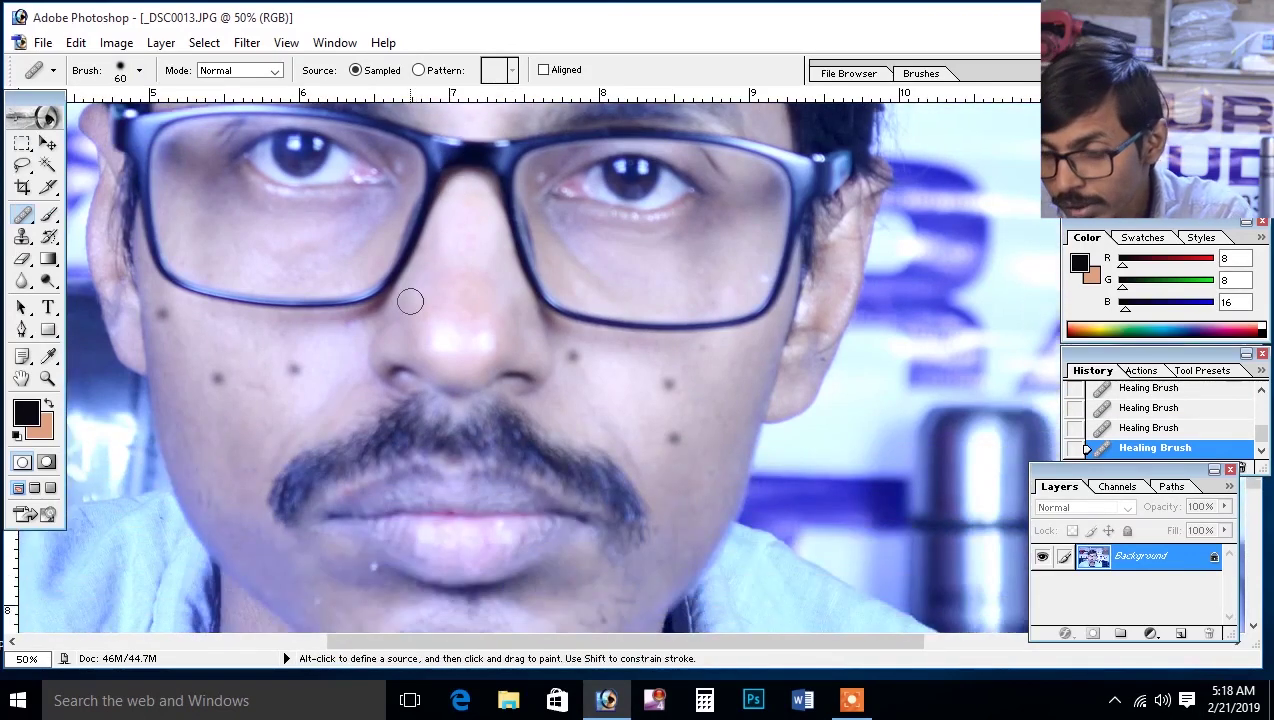
Heal the moles and small spots on the left cheek using nearby clean skin.
alt+click(284, 343)
click(308, 371)
click(286, 370)
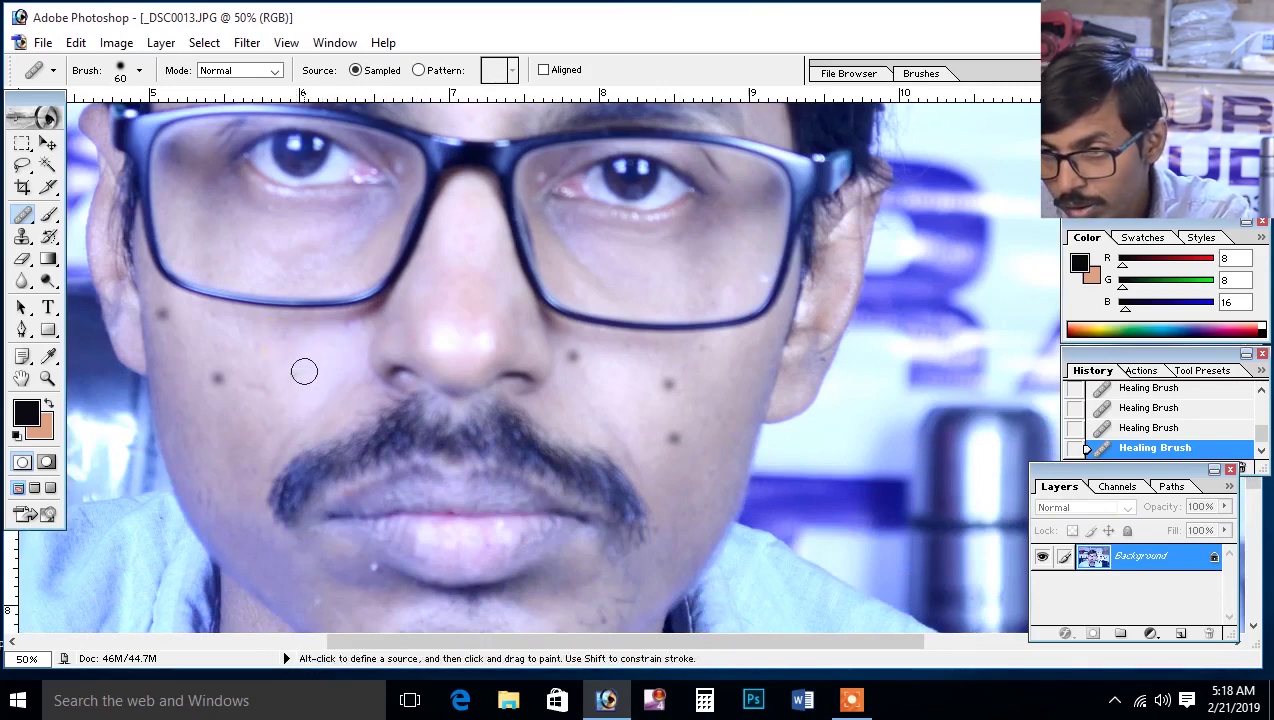
alt+click(225, 338)
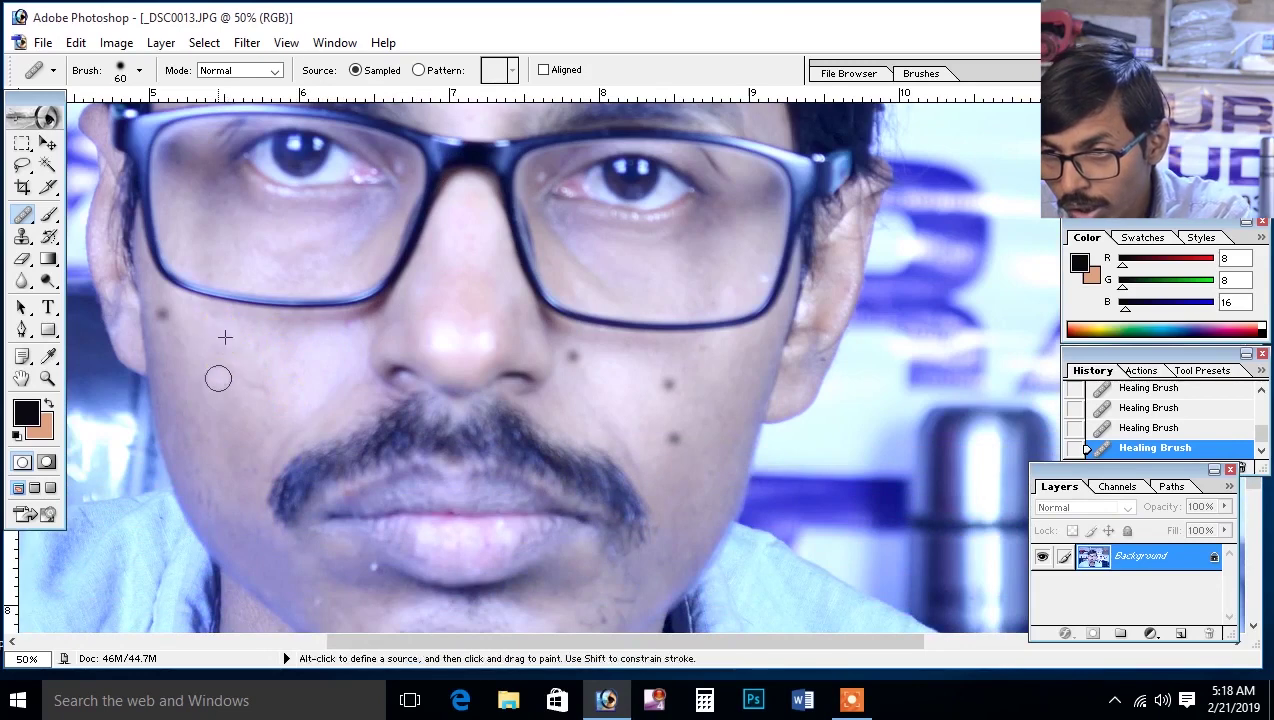
click(163, 312)
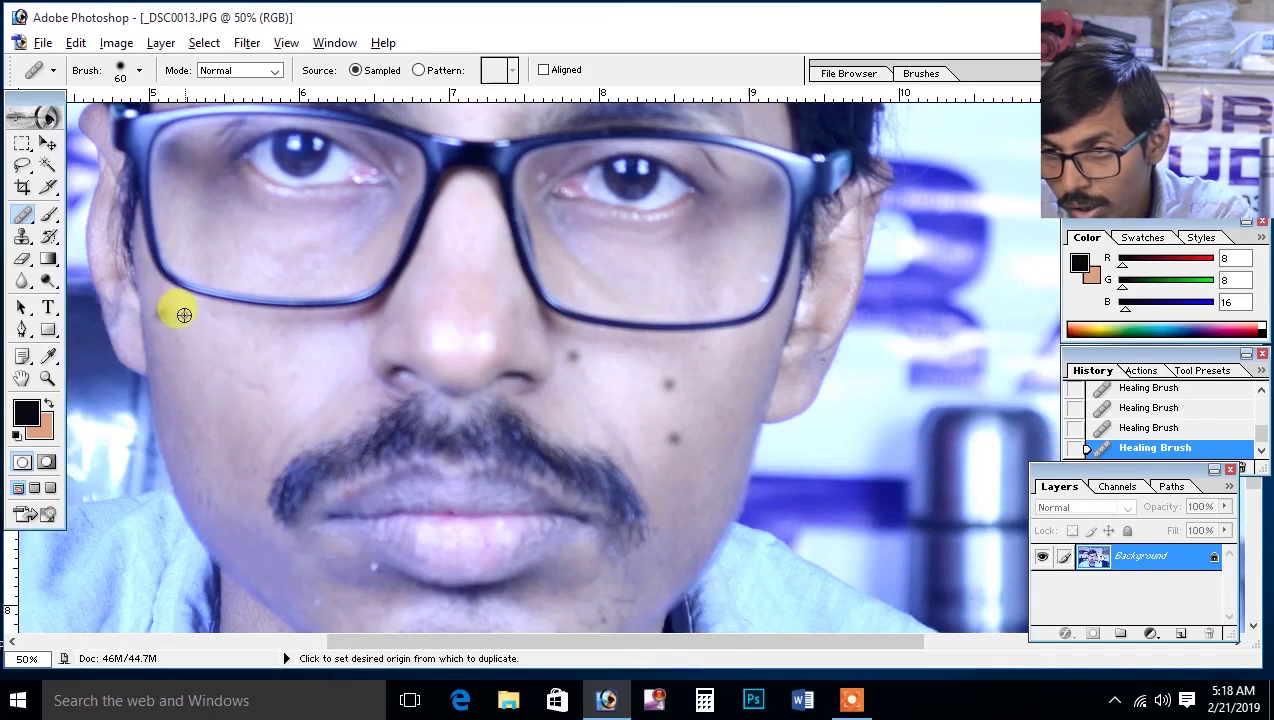
alt+click(172, 332)
click(153, 304)
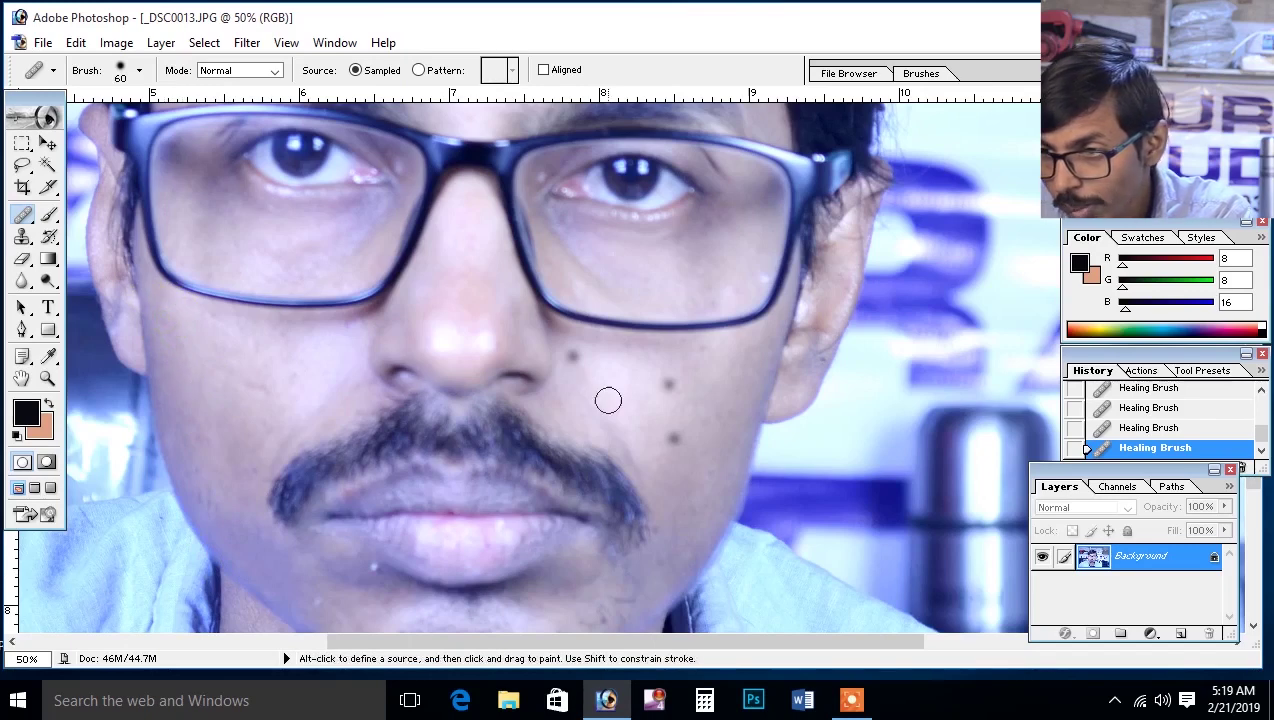
Heal the moles on the right cheek and beside the nose from sampled skin.
alt+click(691, 364)
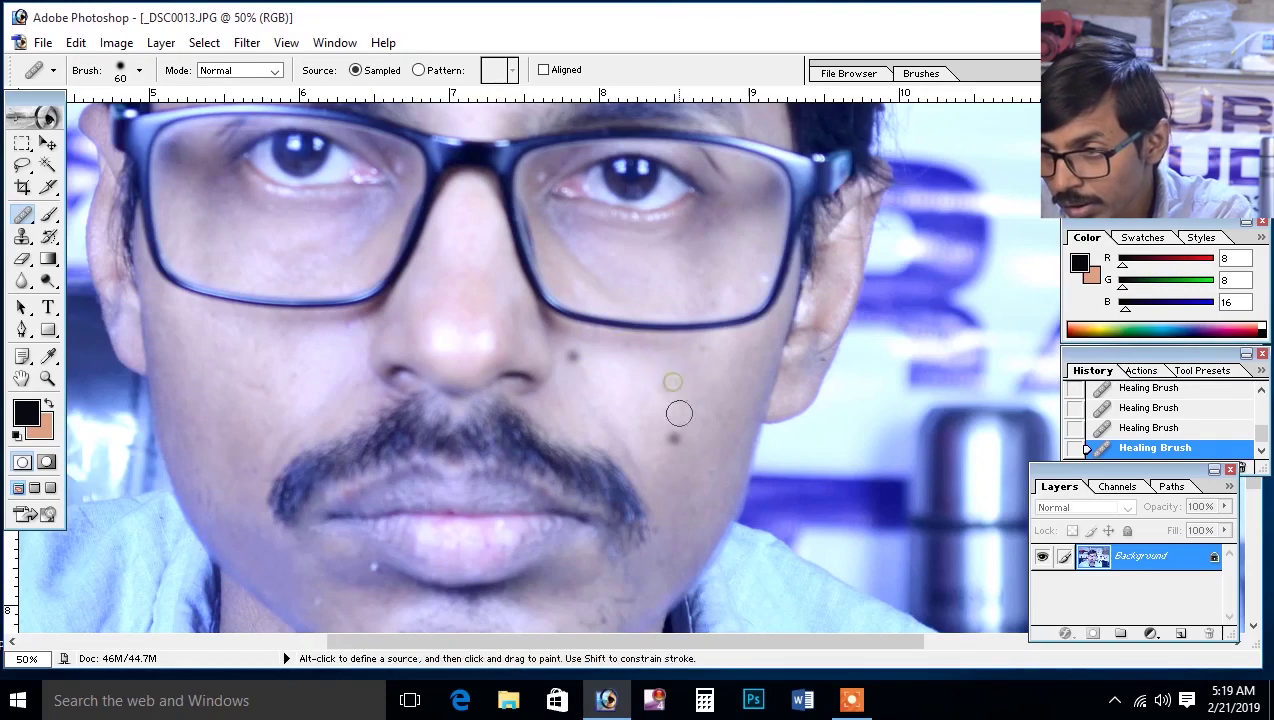
alt+click(671, 383)
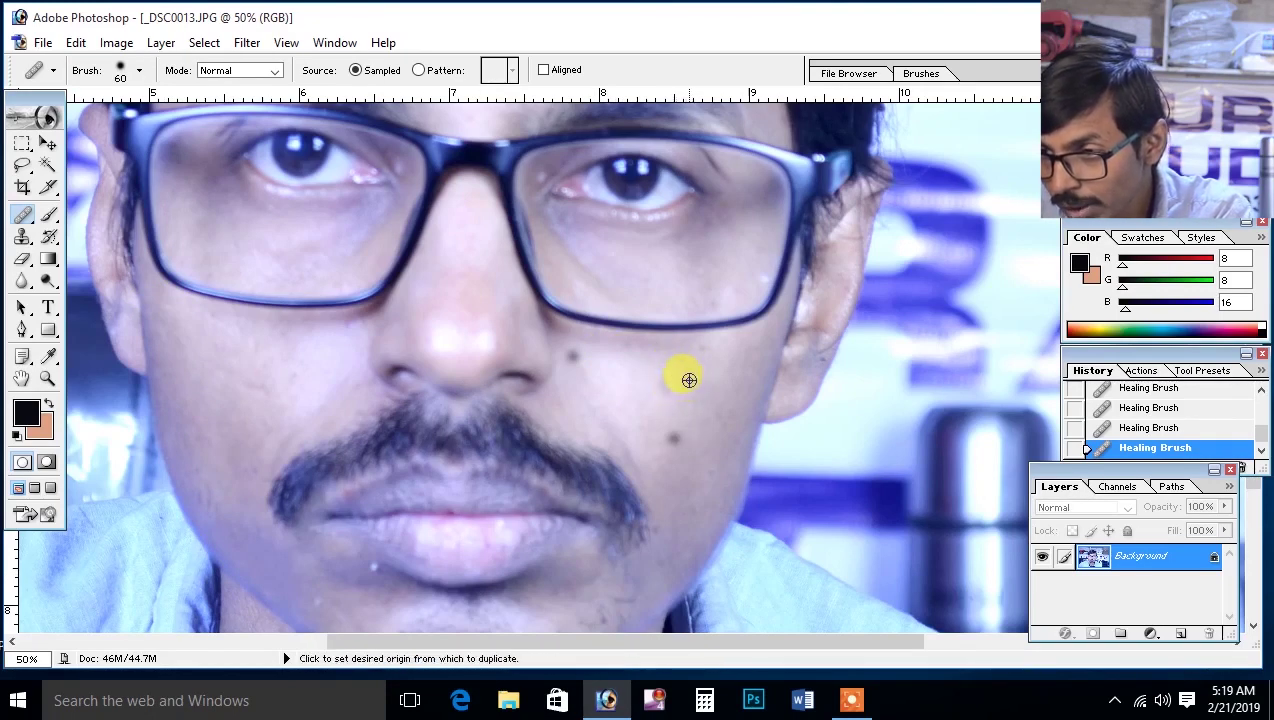
alt+click(694, 421)
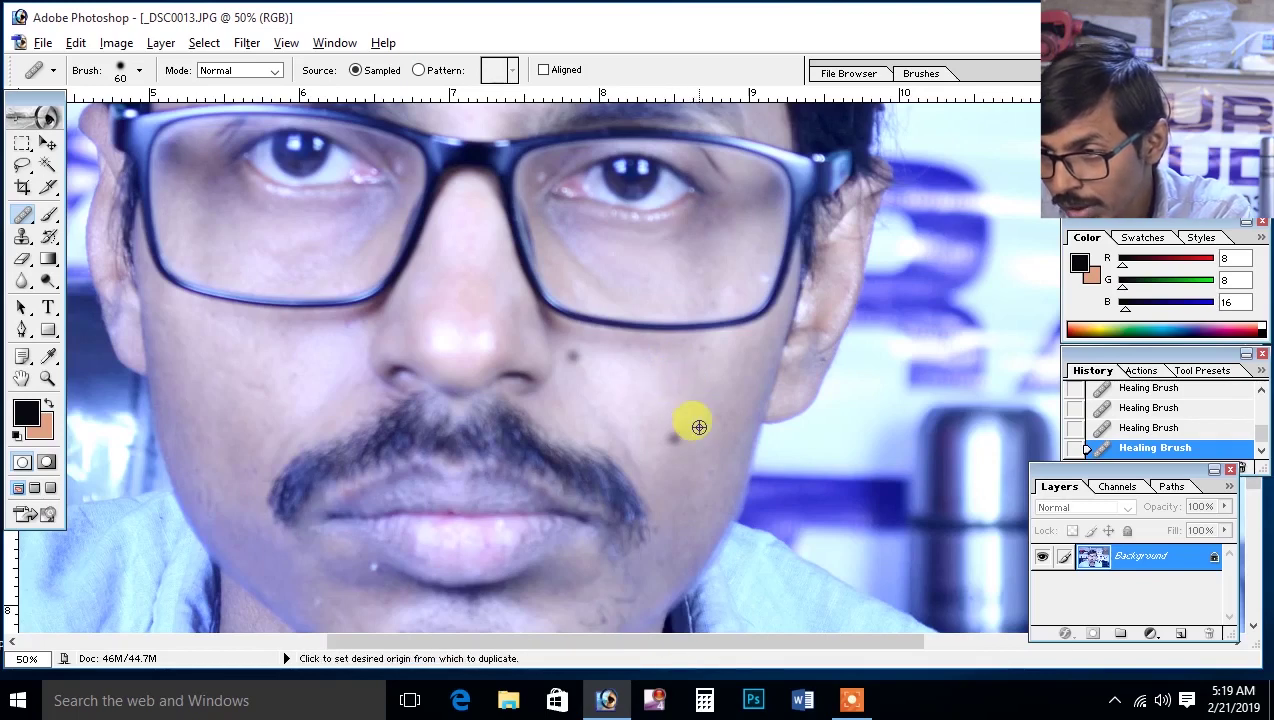
alt+click(676, 437)
alt+click(691, 432)
click(675, 437)
alt+click(693, 432)
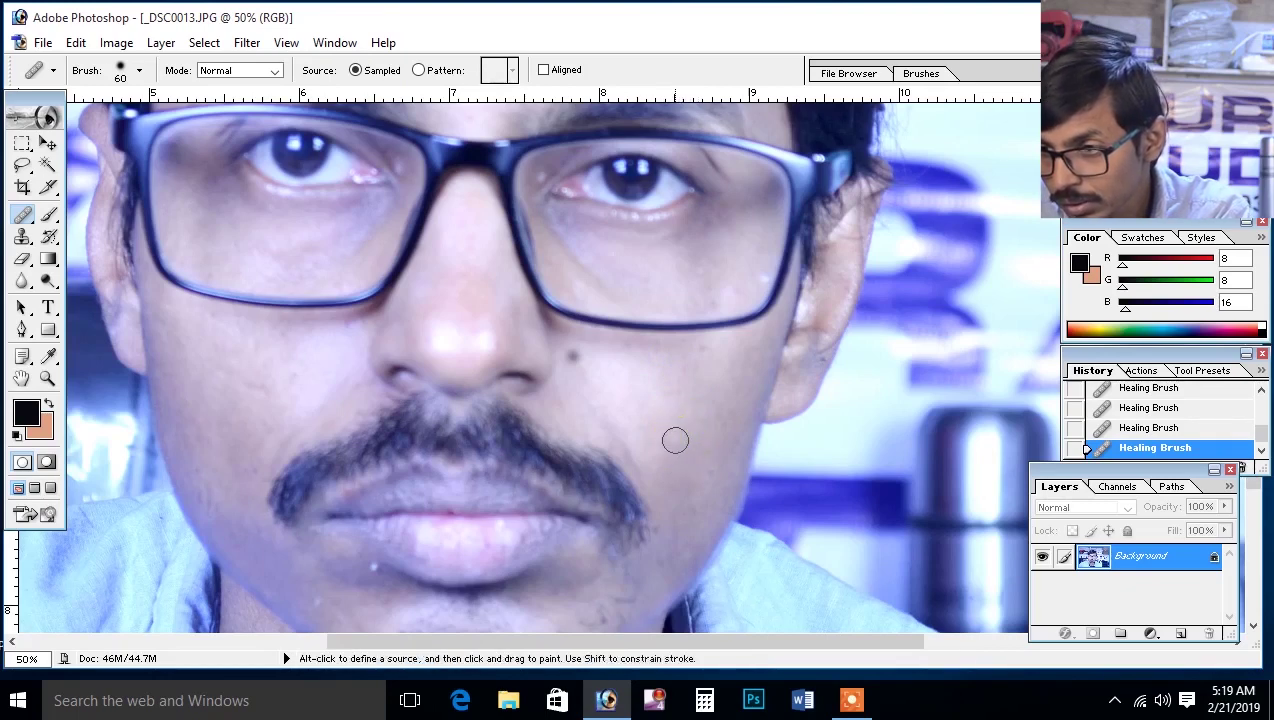
alt+click(593, 356)
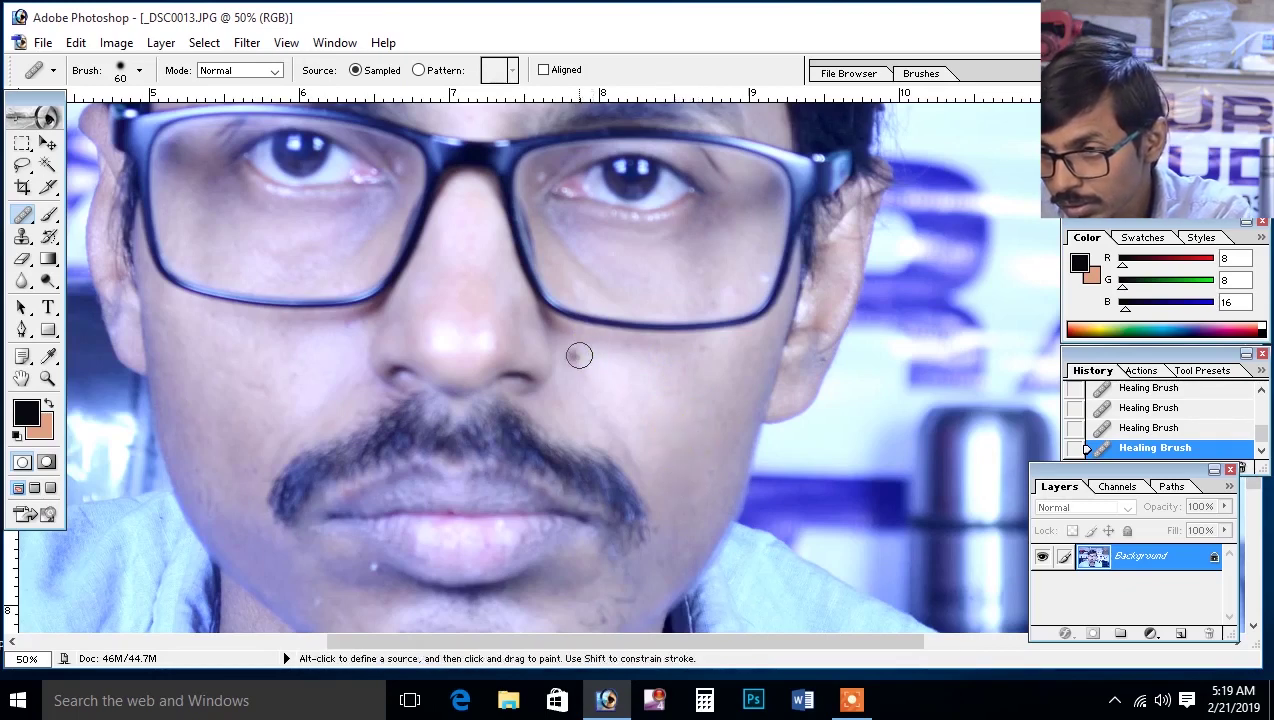
alt+click(583, 344)
scroll(575, 380, down, 2)
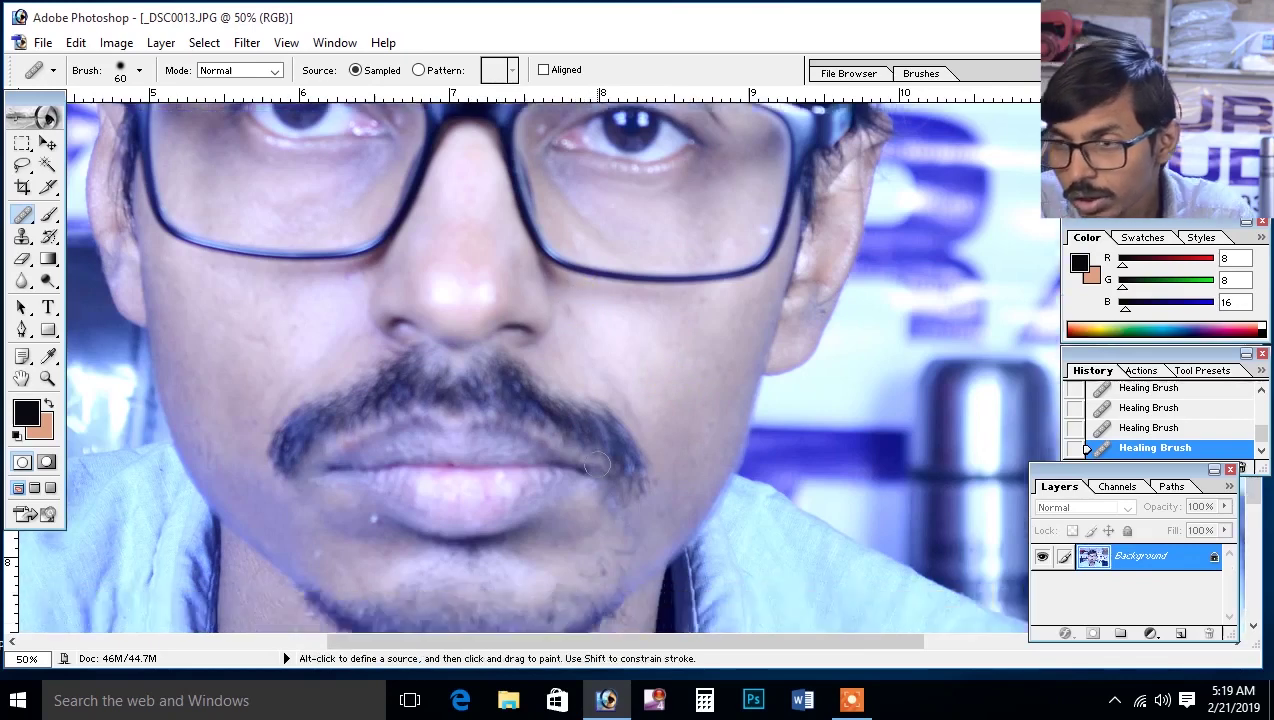
scroll(597, 462, up, 4)
scroll(597, 462, up, 2)
scroll(597, 464, up, 2)
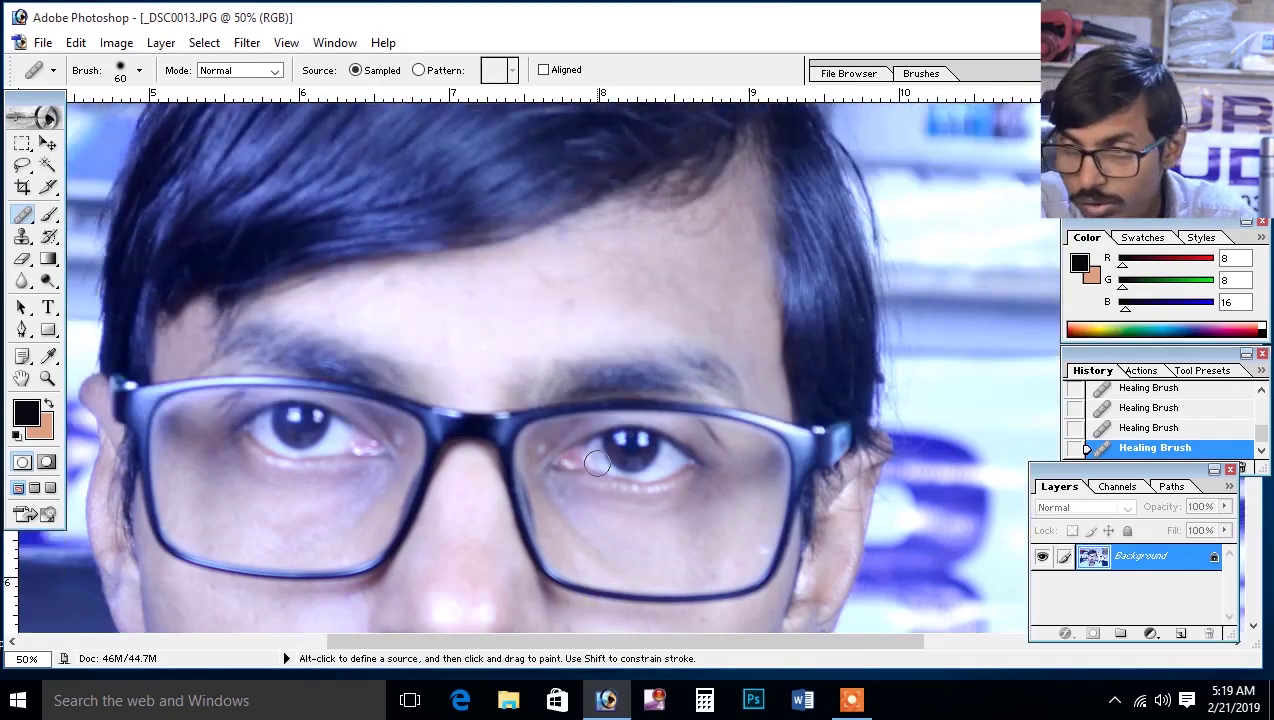
scroll(458, 455, up, 1)
scroll(458, 463, up, 1)
scroll(433, 446, down, 2)
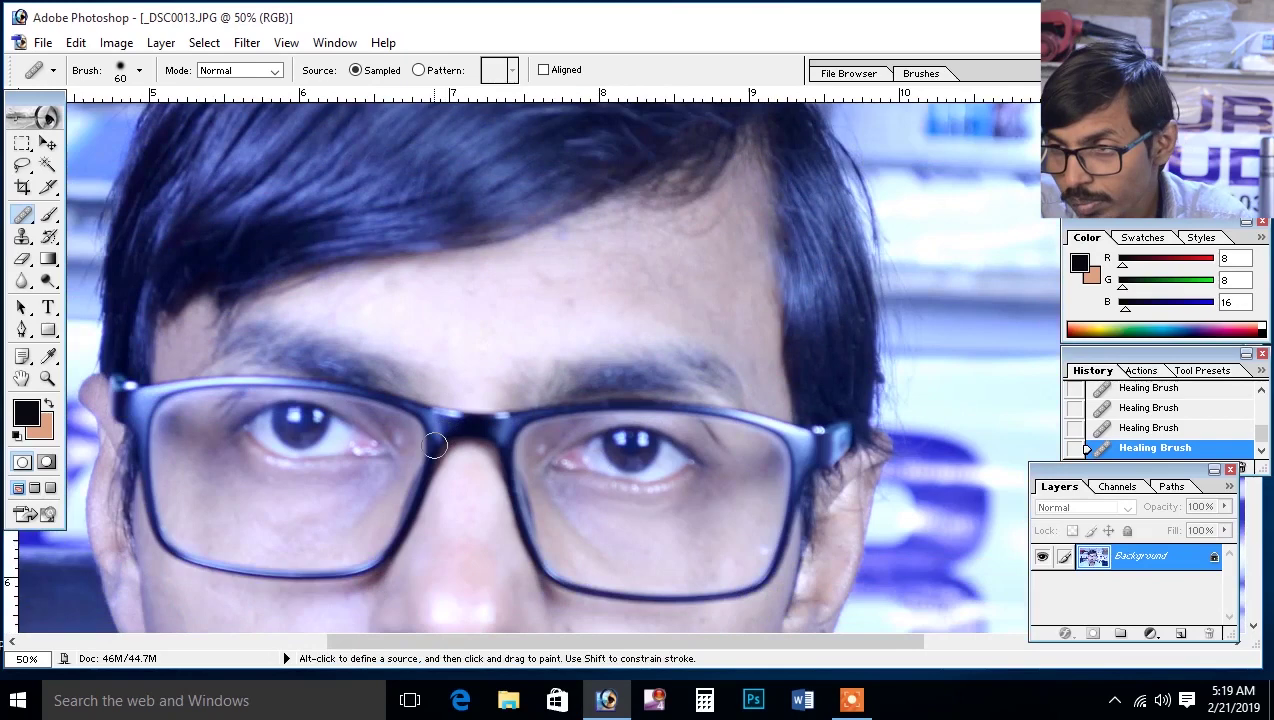
scroll(400, 388, down, 1)
scroll(418, 400, down, 1)
scroll(450, 370, down, 1)
scroll(490, 324, up, 1)
scroll(490, 324, up, 1)
scroll(455, 400, down, 1)
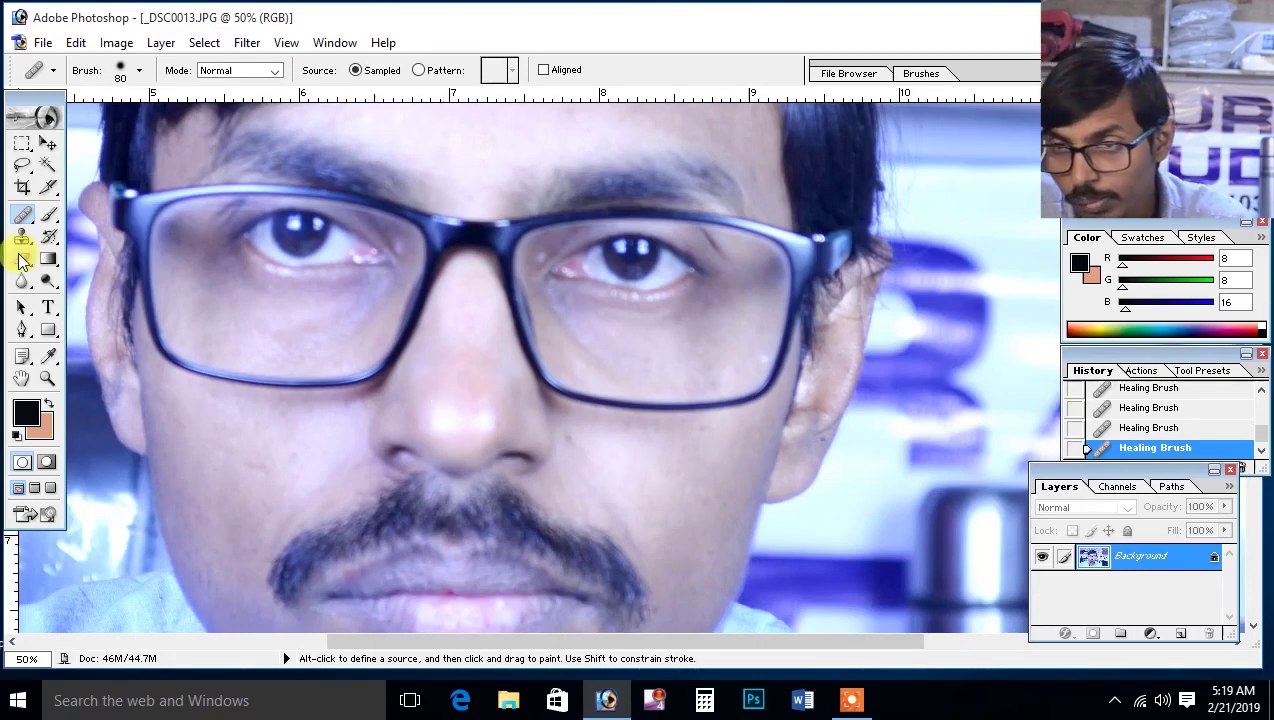
Sample the pink skin tone with the soft Brush, dab the nose, and enlarge to 150.
click(47, 214)
key(bracketright)
key(bracketright)
key(bracketright)
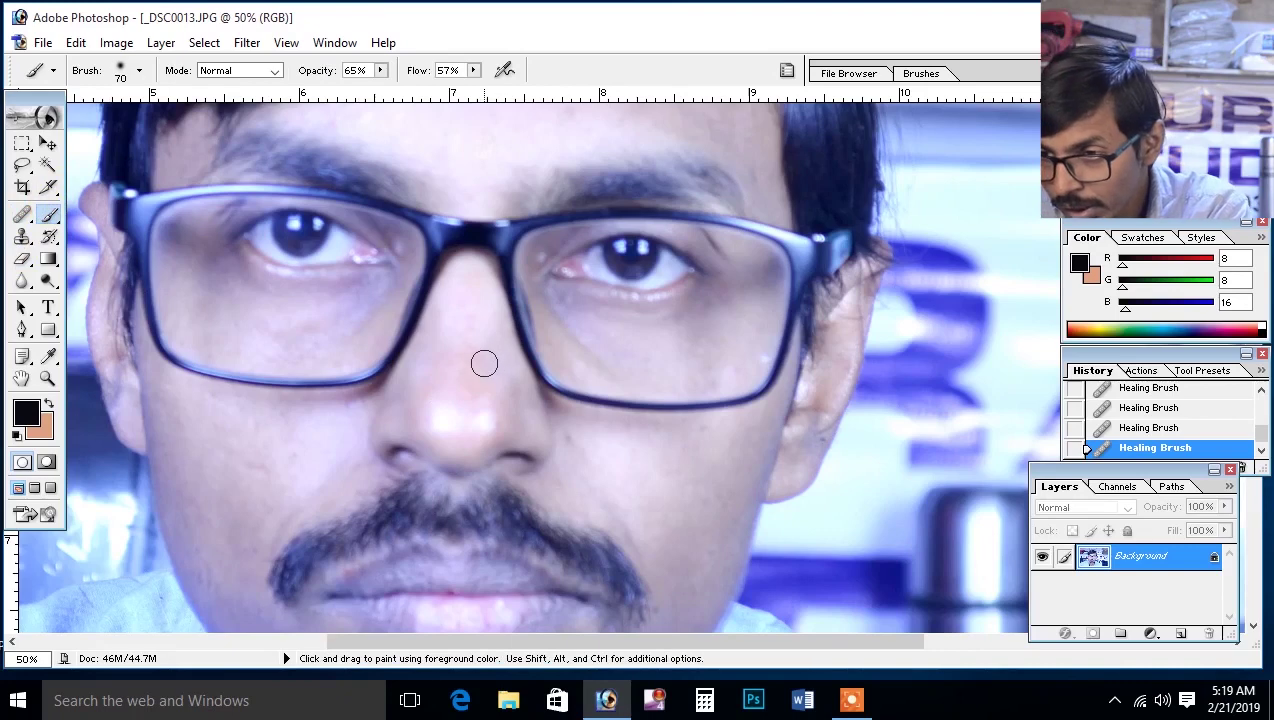
alt+click(482, 358)
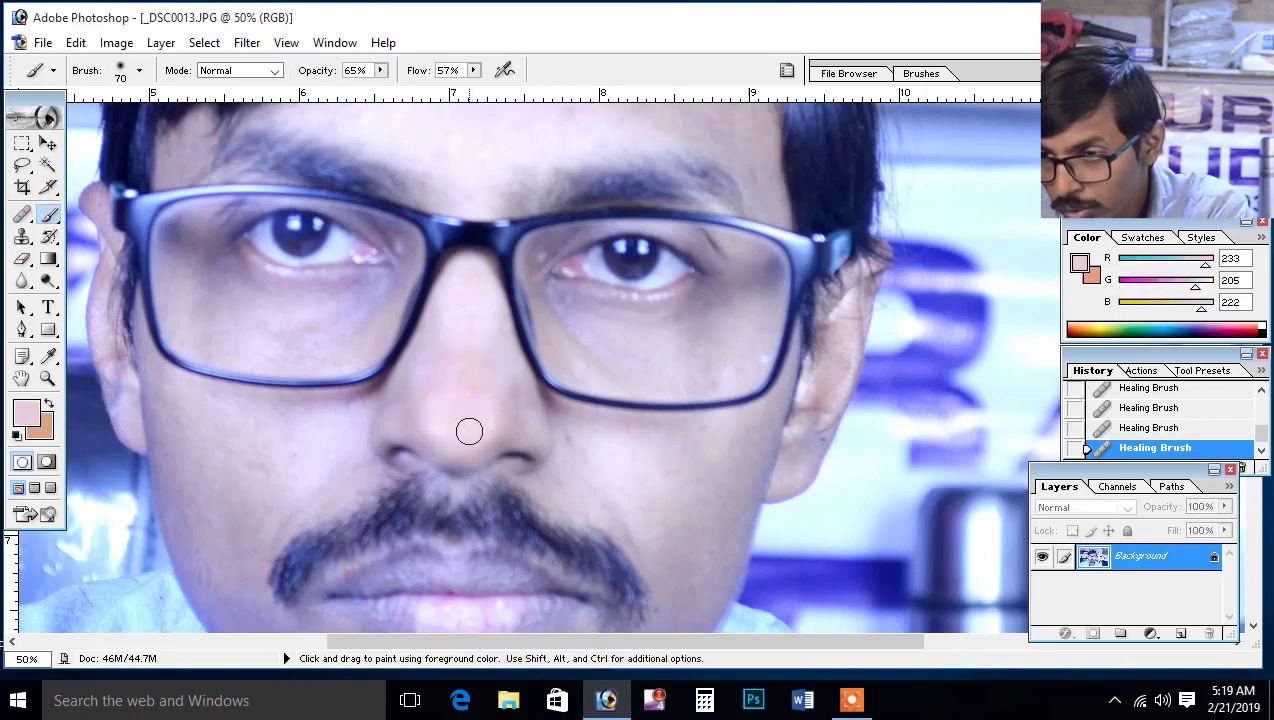
click(487, 407)
click(468, 415)
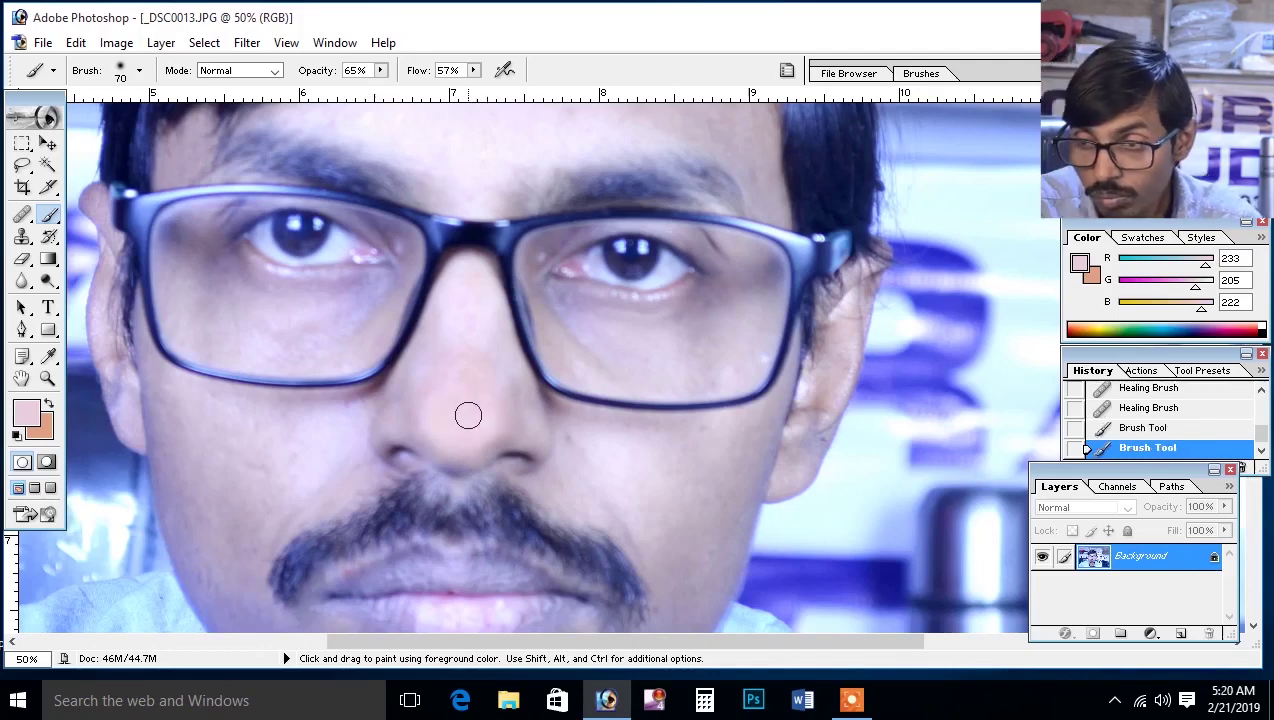
scroll(485, 335, up, 3)
scroll(488, 340, up, 2)
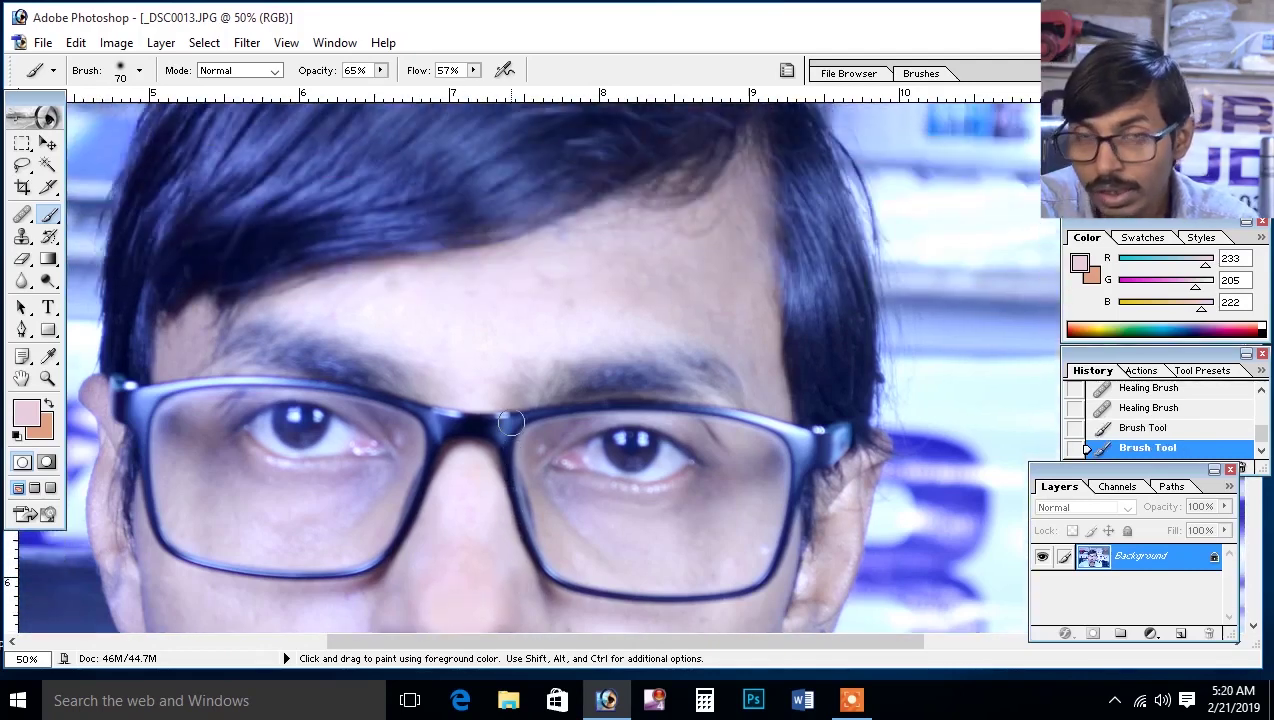
scroll(492, 344, up, 1)
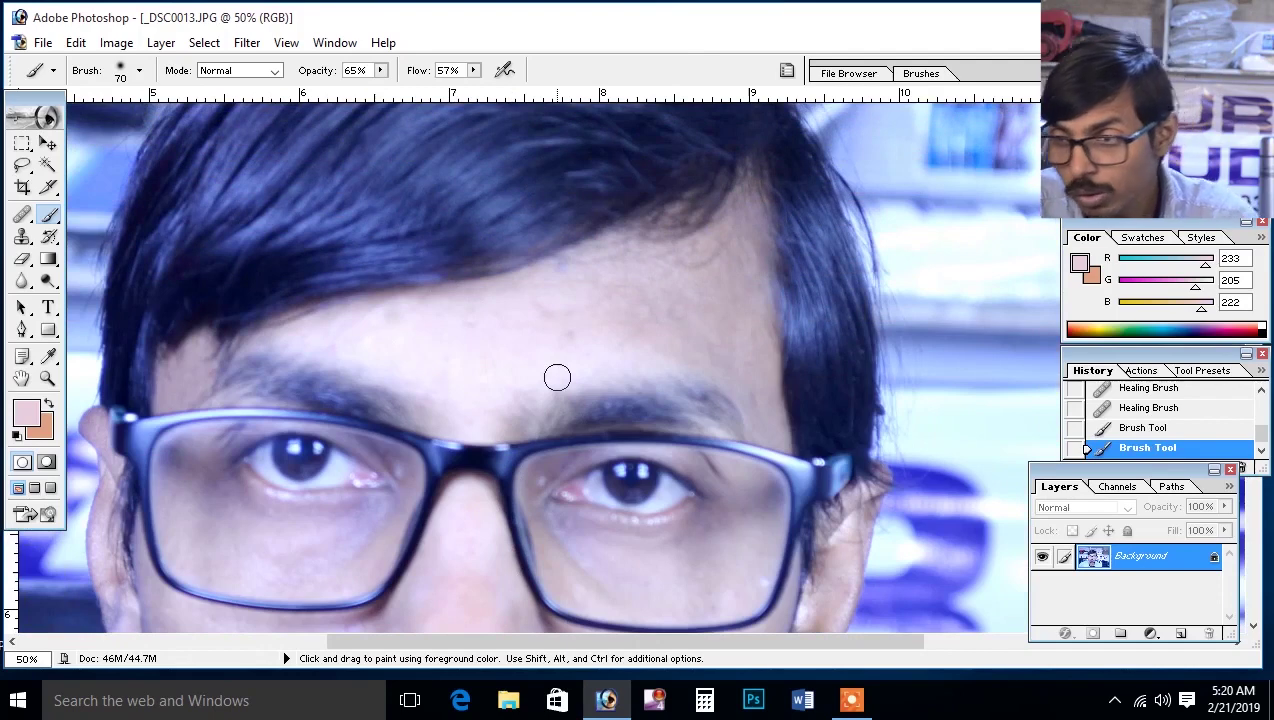
key(bracketright)
key(bracketright)
key(bracketright)
key(bracketright)
key(bracketright)
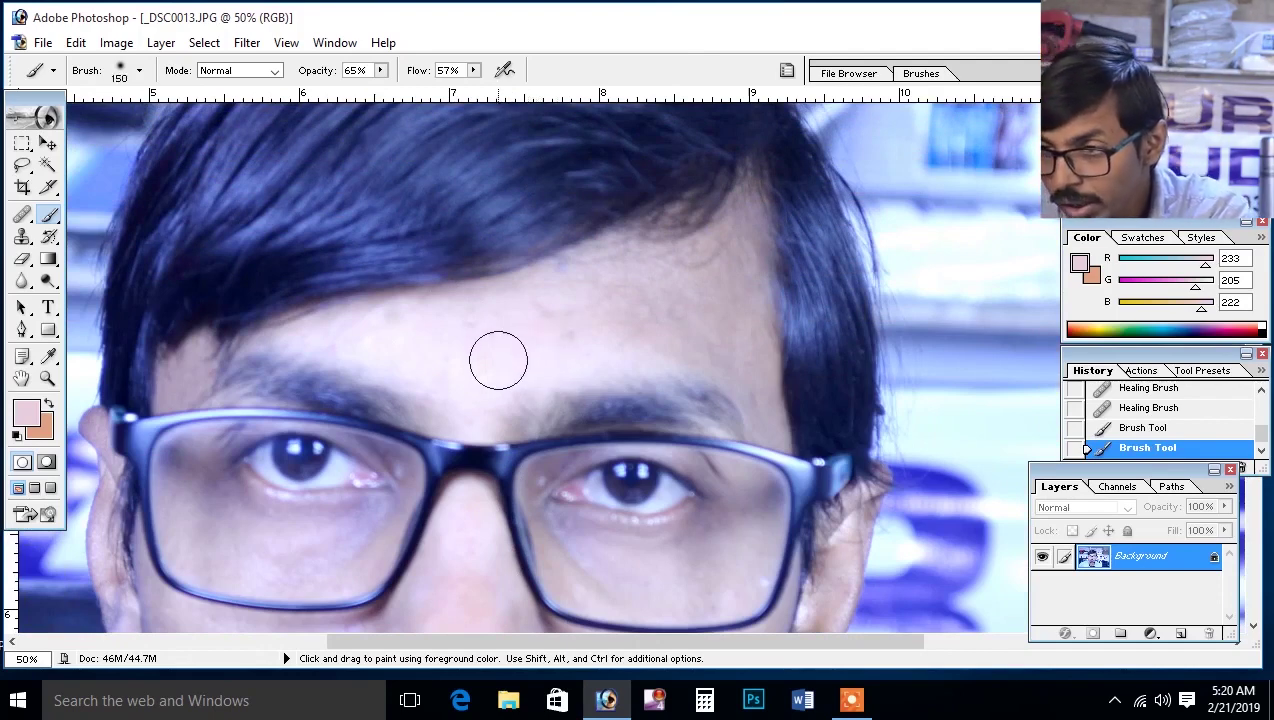
Sample the forehead skin tone and set the brush to 33% opacity and 26% flow.
alt+click(646, 307)
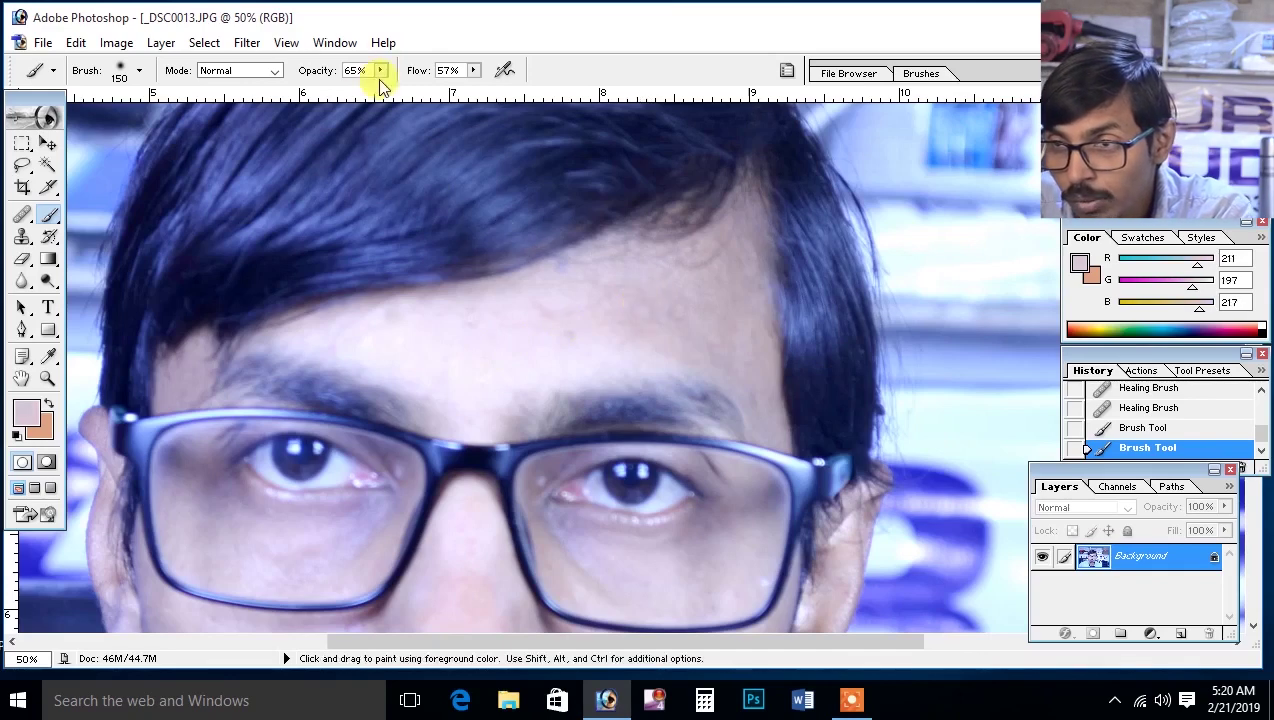
click(381, 78)
drag(381, 95, 341, 94)
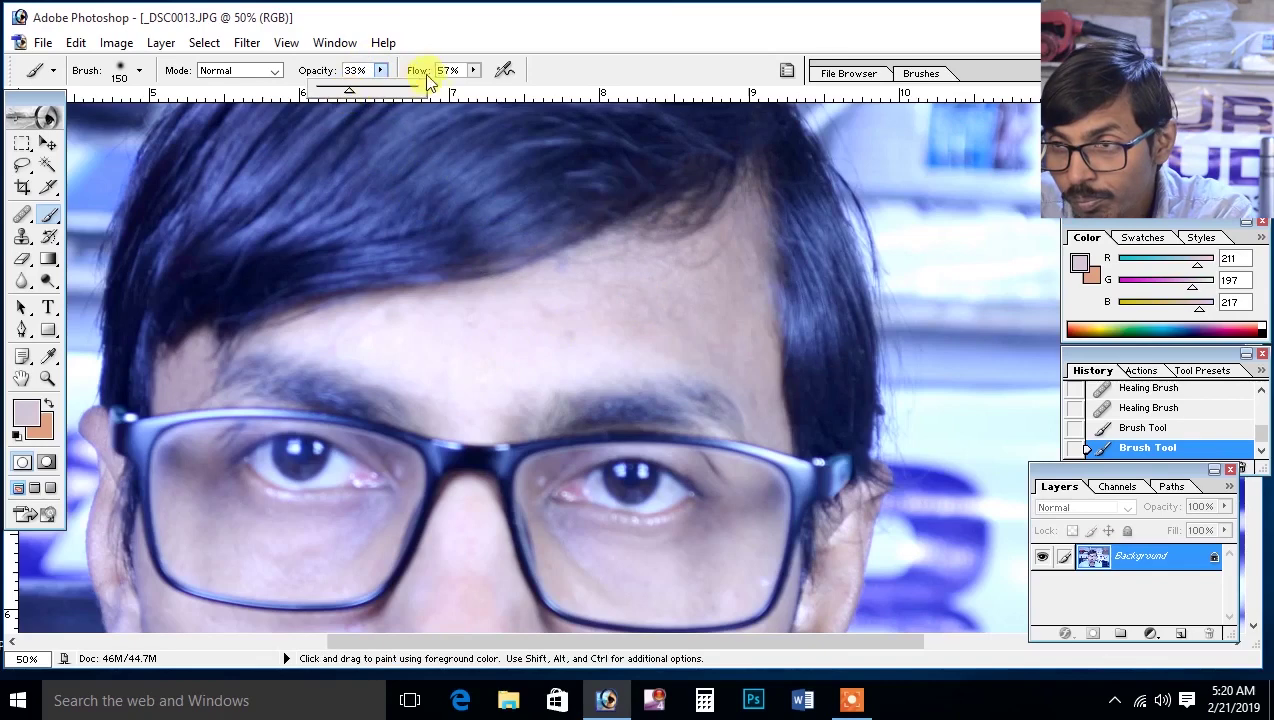
click(473, 71)
drag(477, 93, 440, 94)
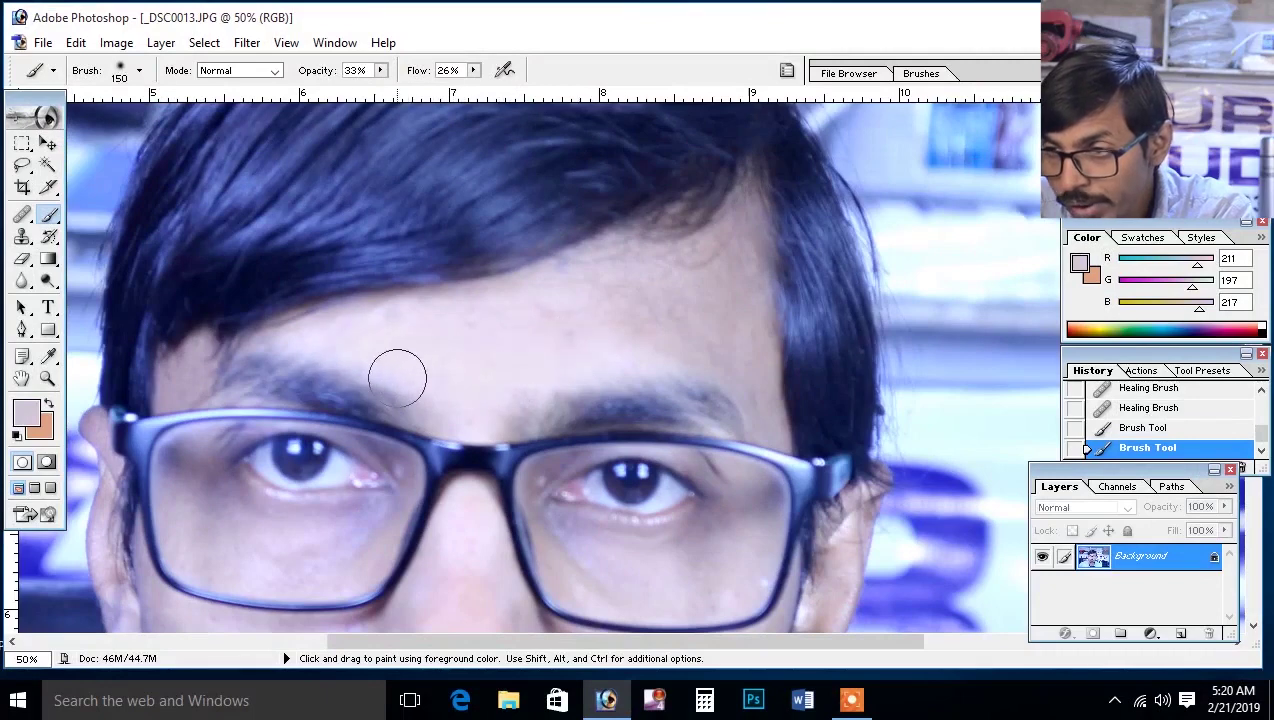
Brush faint skin tone over the forehead and nose, then resample colour near the mouth at size 125.
drag(509, 369, 564, 329)
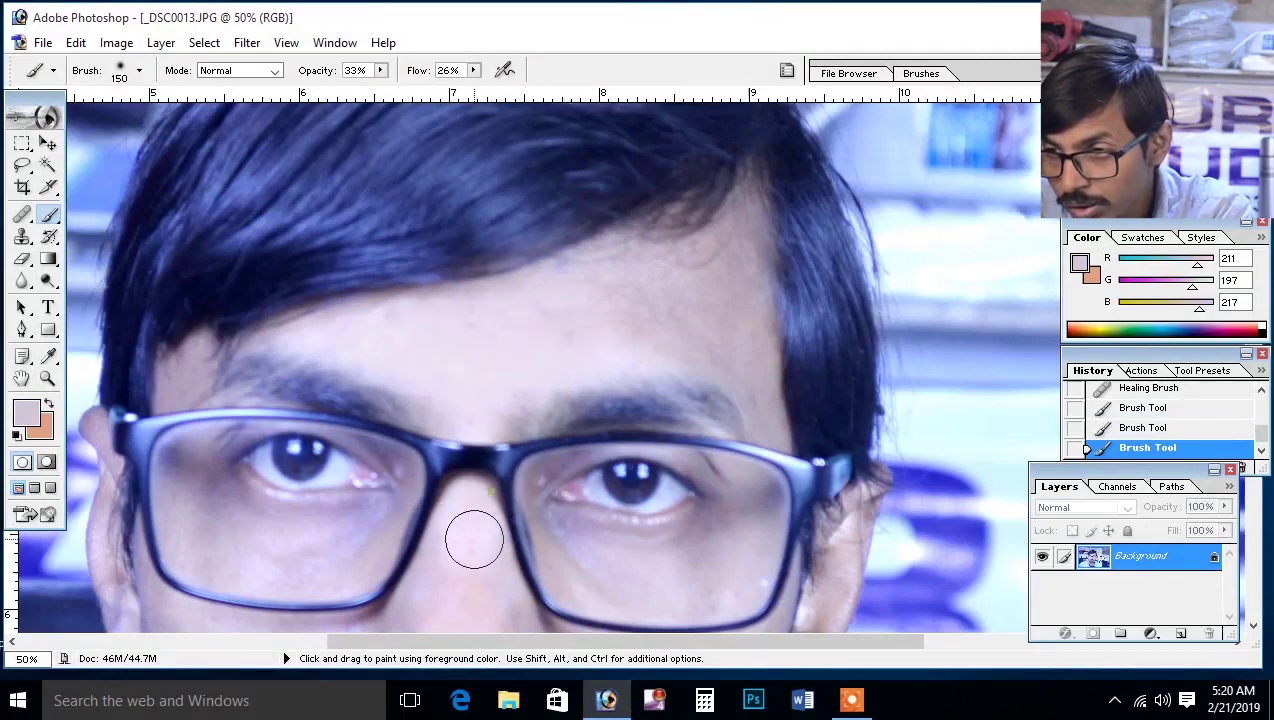
drag(472, 532, 441, 557)
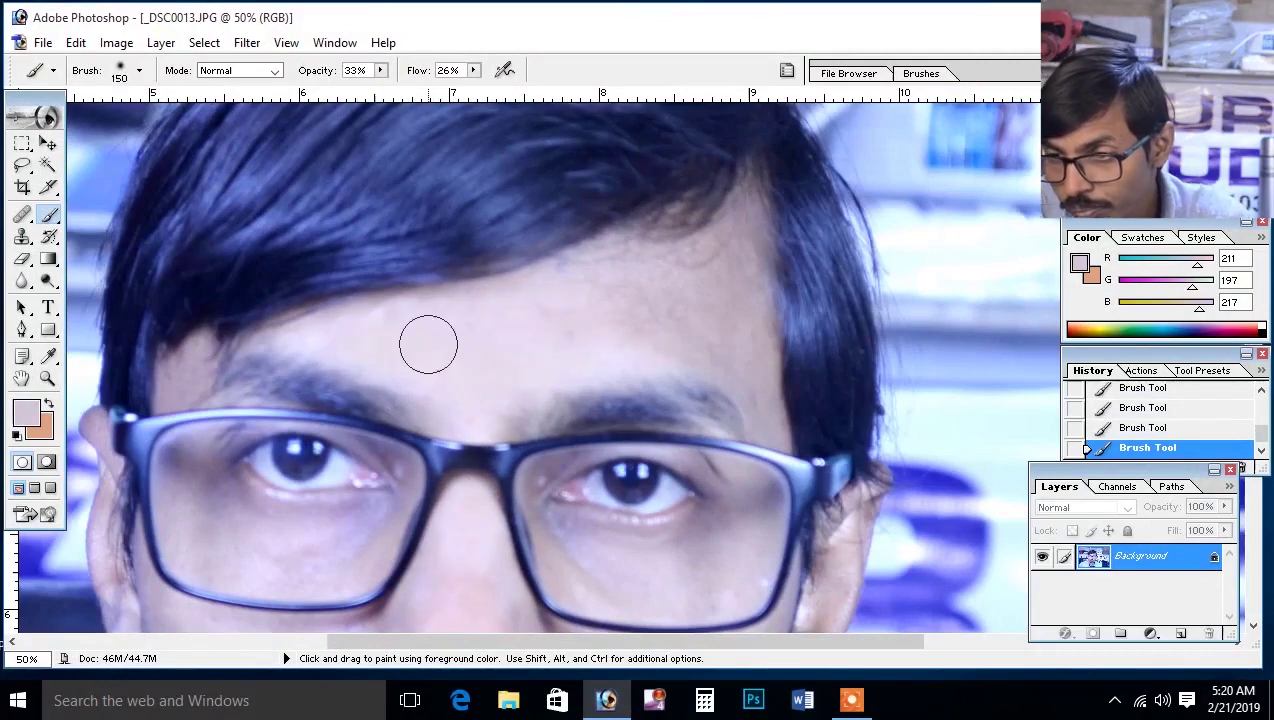
scroll(610, 340, down, 3)
scroll(520, 342, down, 2)
scroll(390, 338, down, 1)
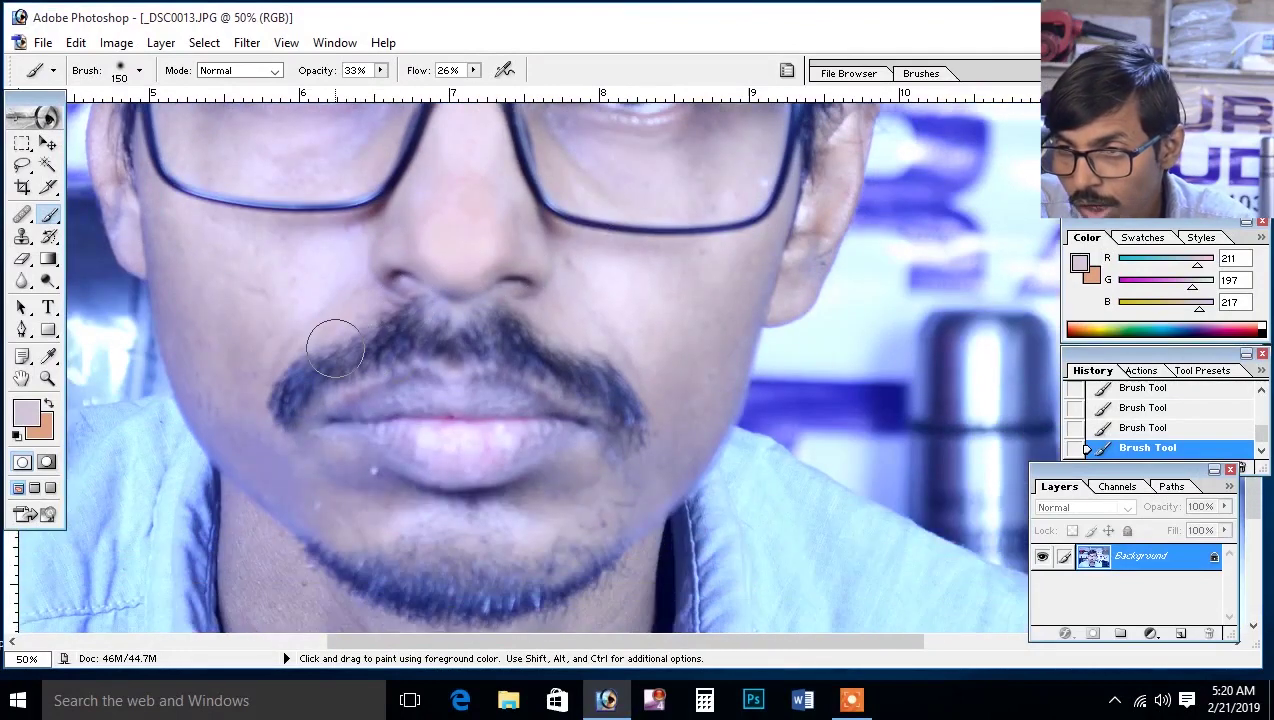
scroll(320, 335, down, 1)
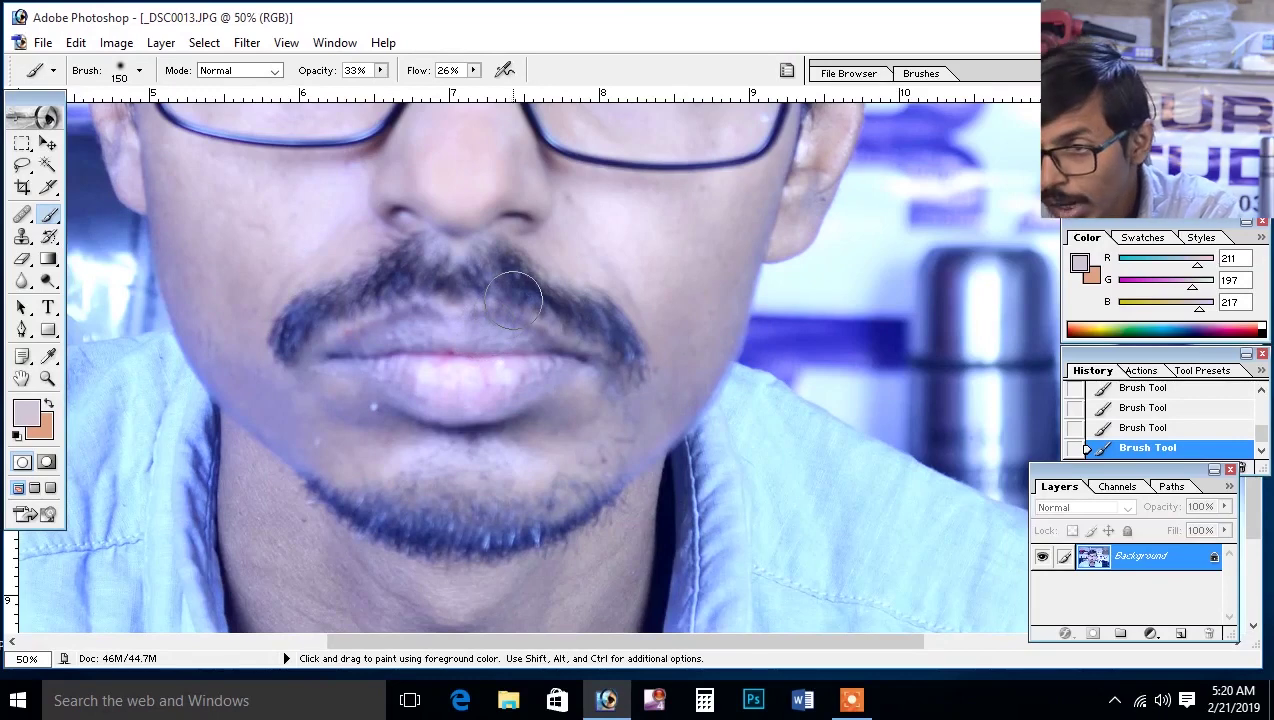
key(bracketleft)
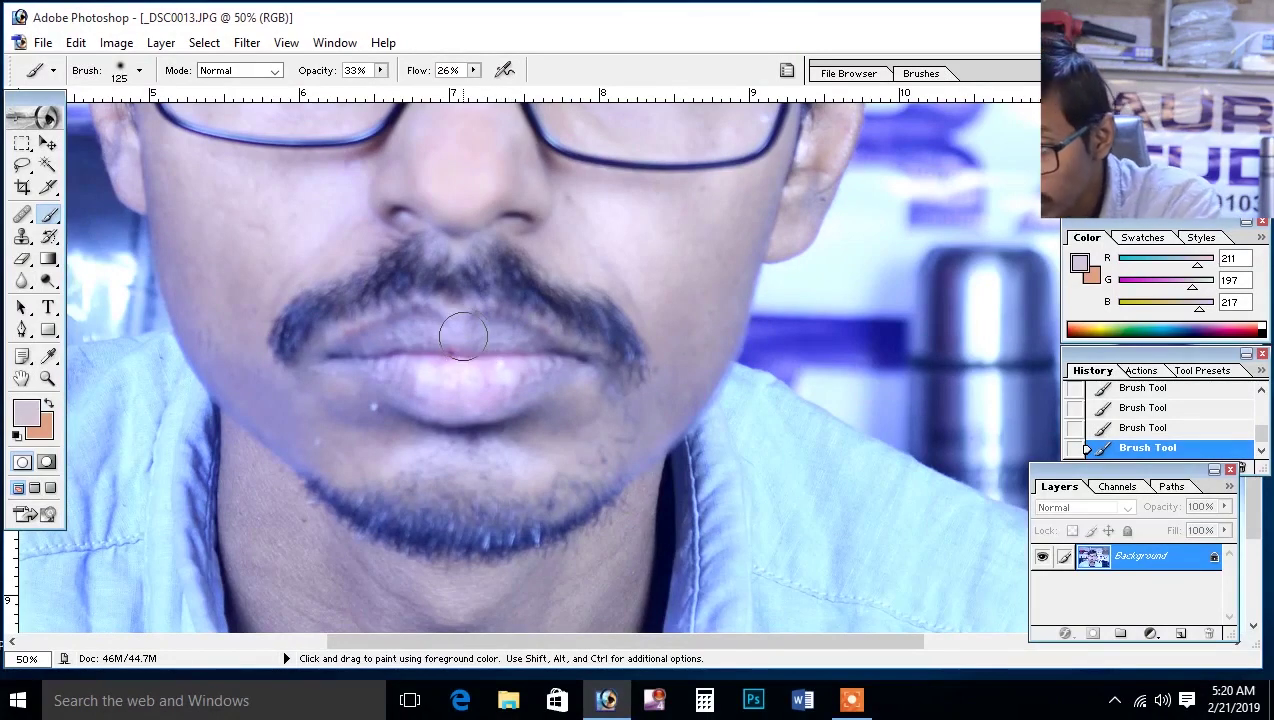
mouse_move(463, 337)
mouse_down()
mouse_move(430, 350)
mouse_move(416, 374)
mouse_up()
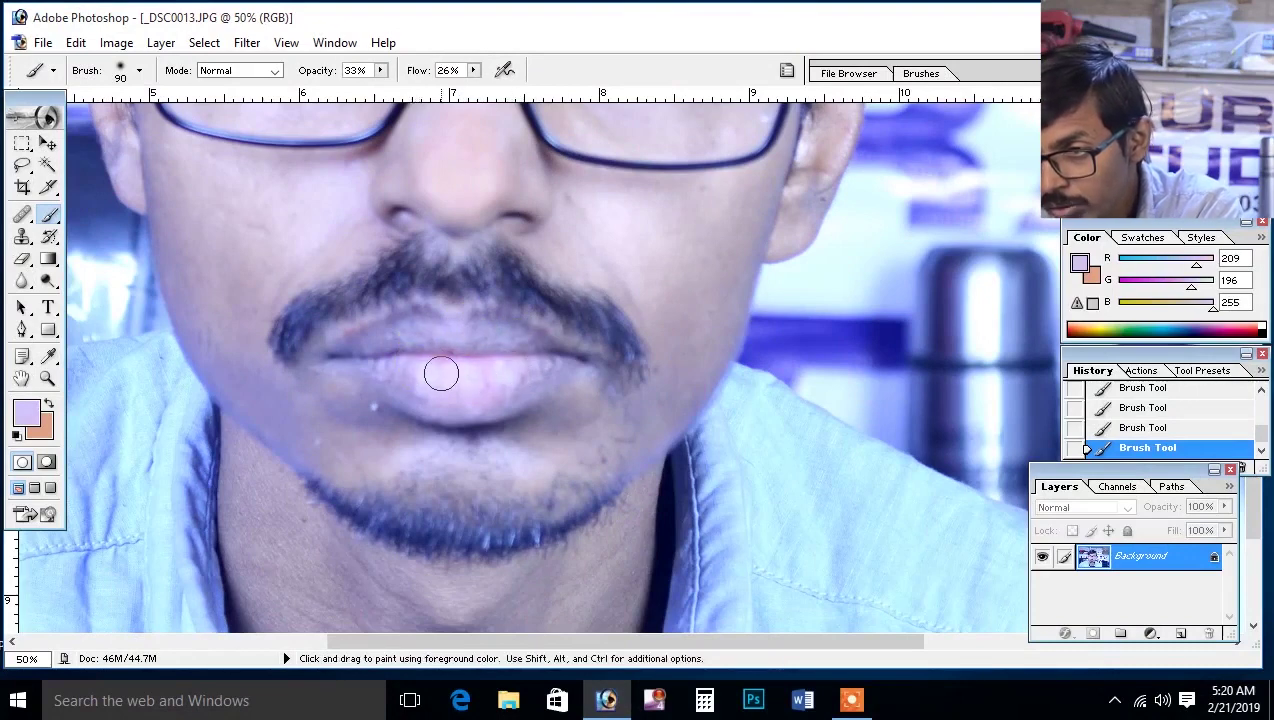
scroll(535, 350, up, 3)
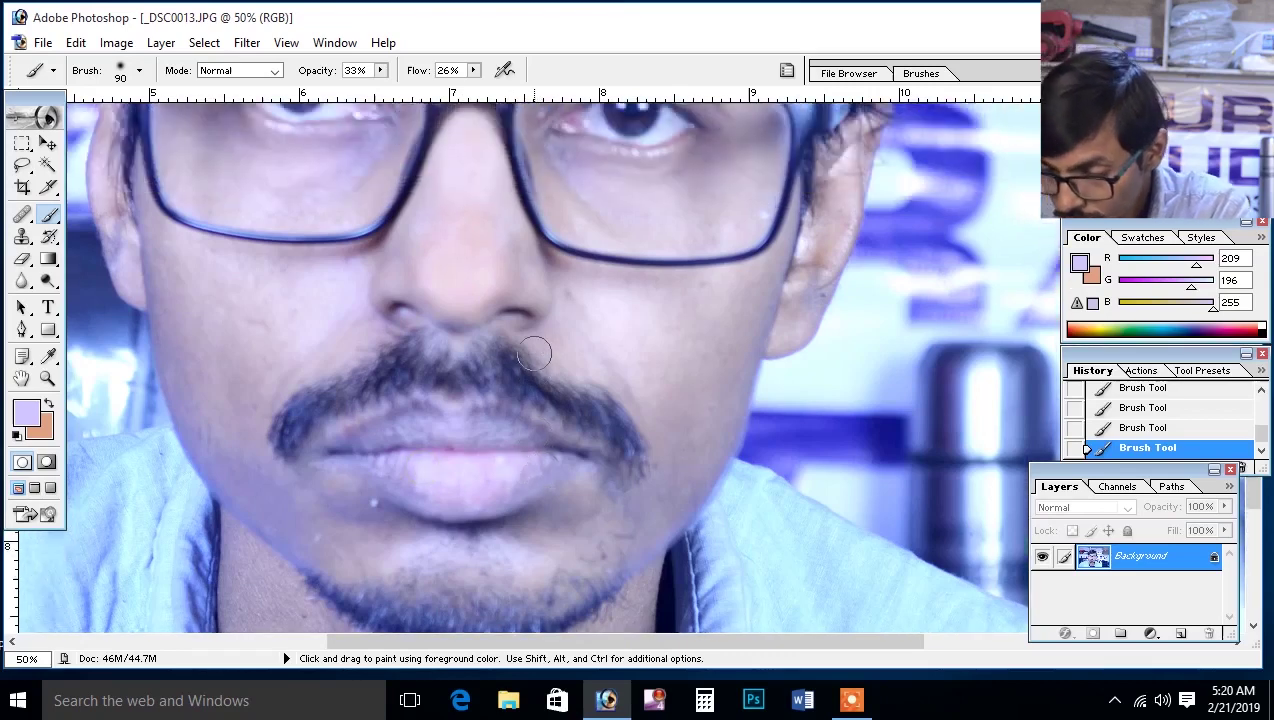
scroll(534, 353, up, 2)
Zoom out to fit the whole photo and duplicate the Background layer into a Background copy.
key(ctrl+minus)
key(ctrl+minus)
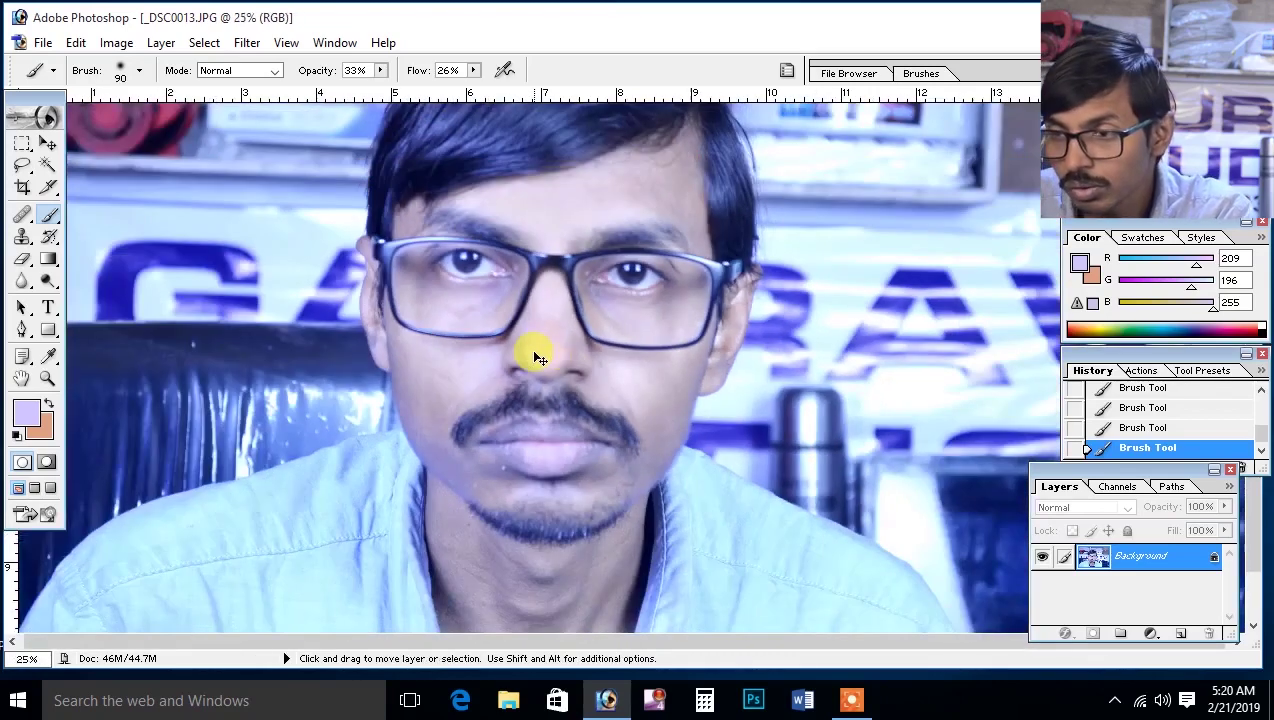
key(ctrl+minus)
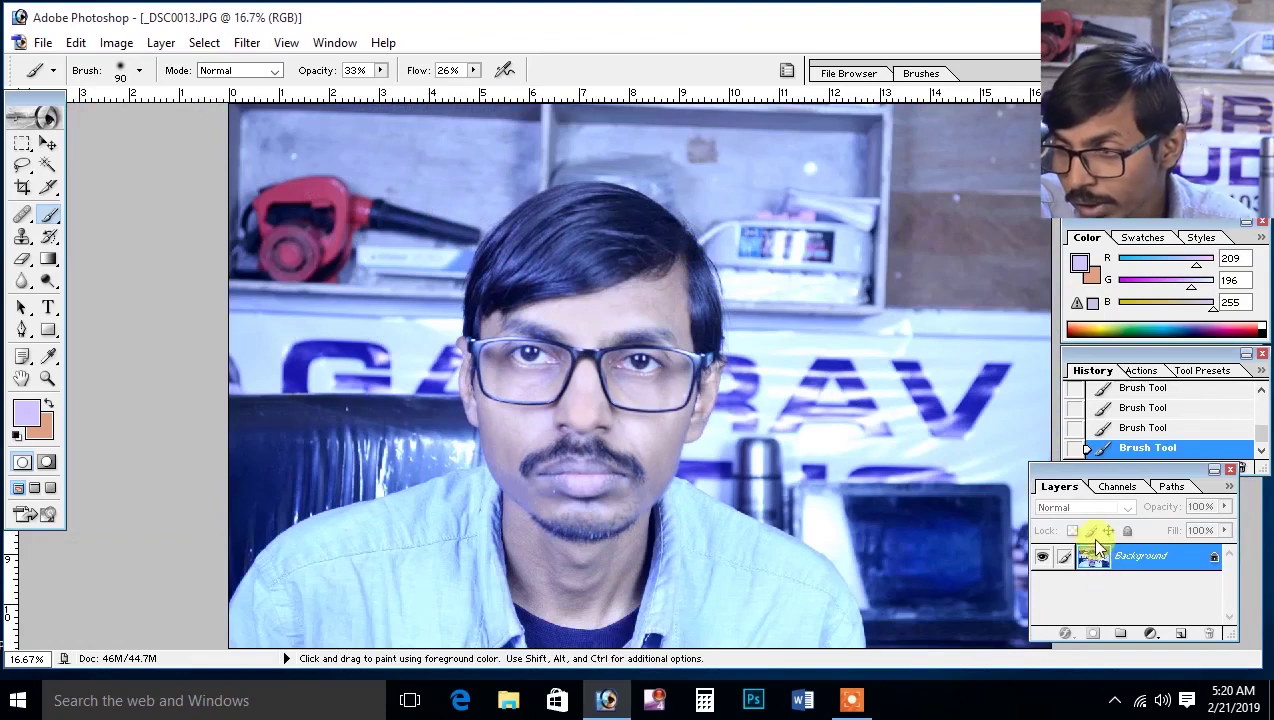
drag(1094, 558, 1181, 634)
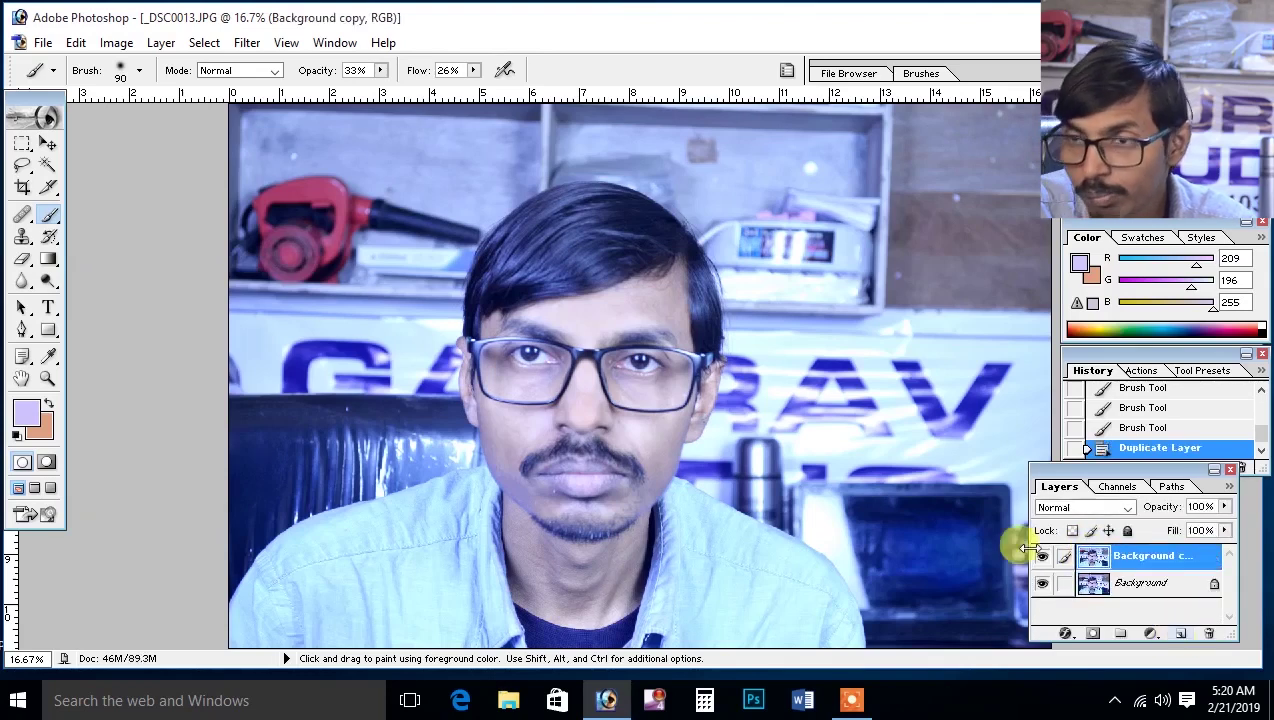
Apply a Gaussian Blur with a 34.9-pixel radius to the Background copy layer.
click(245, 43)
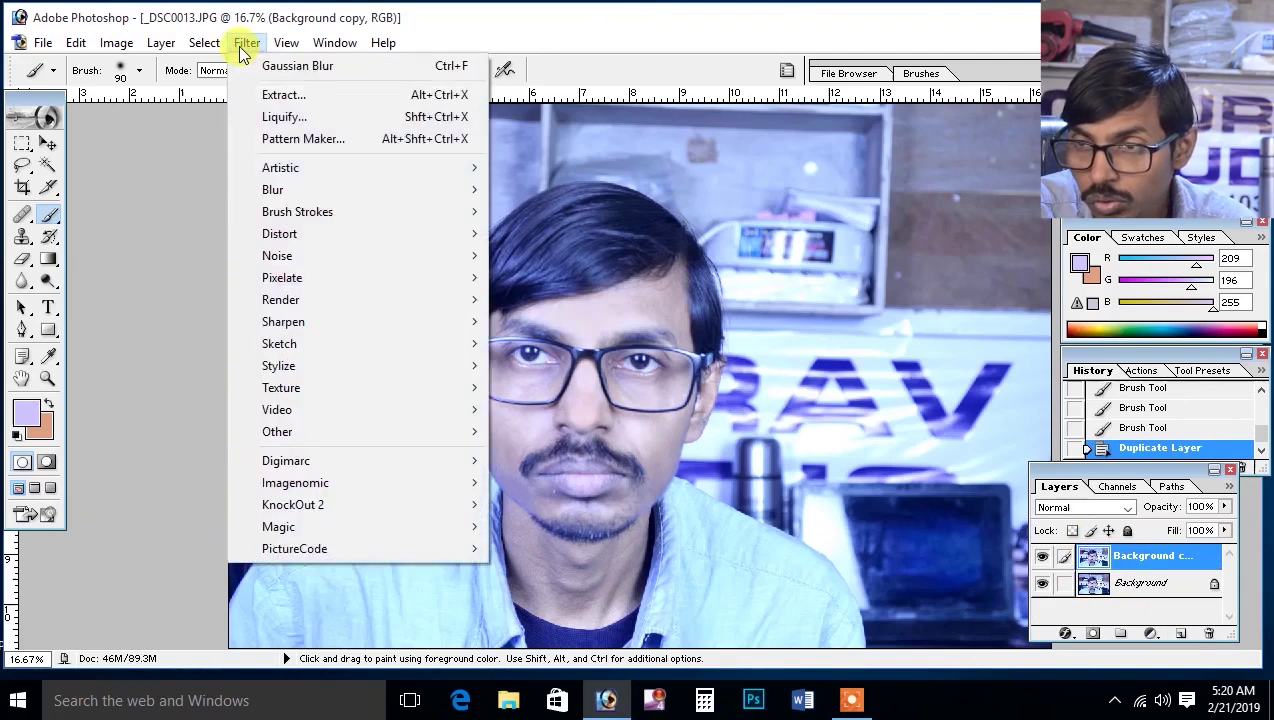
mouse_move(272, 189)
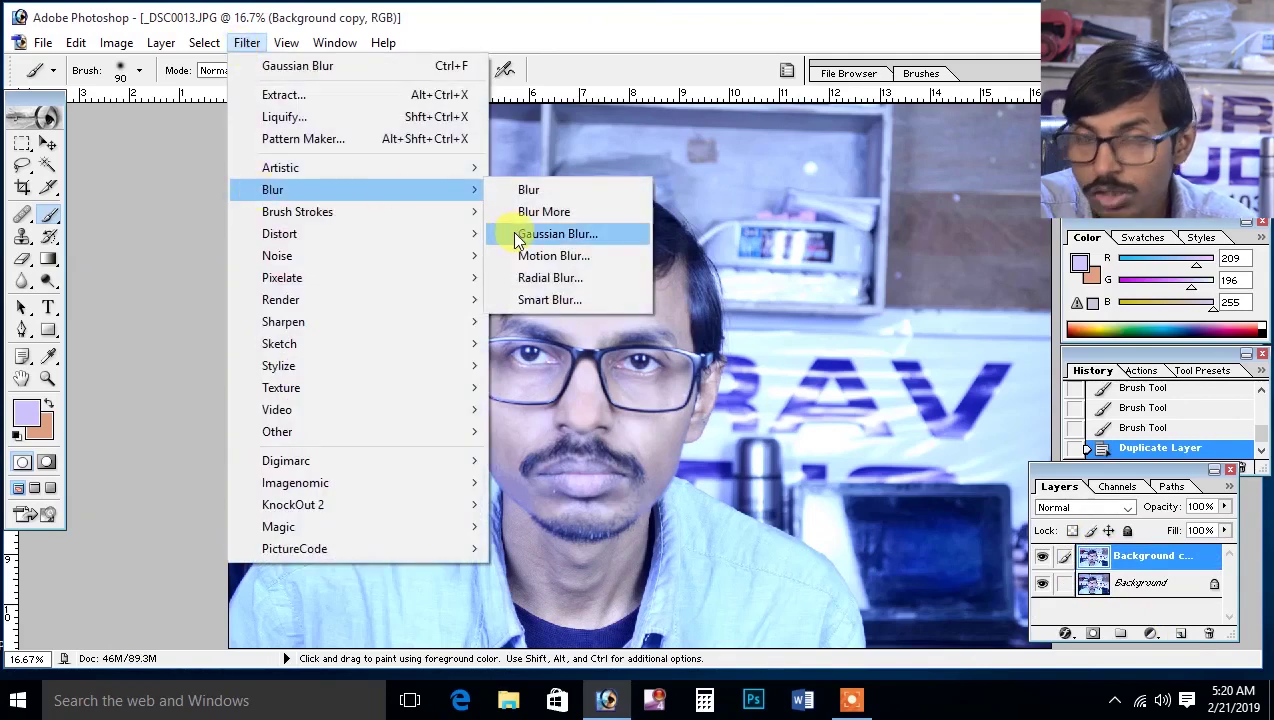
click(519, 240)
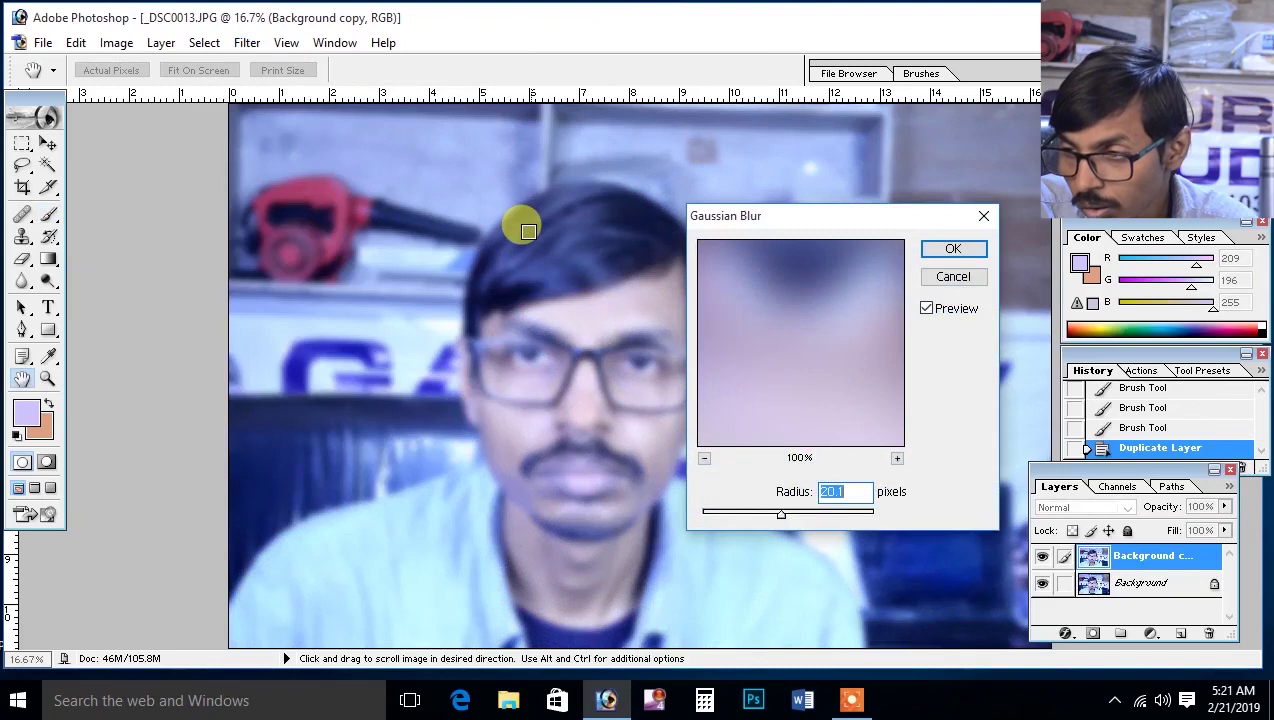
drag(785, 522, 805, 525)
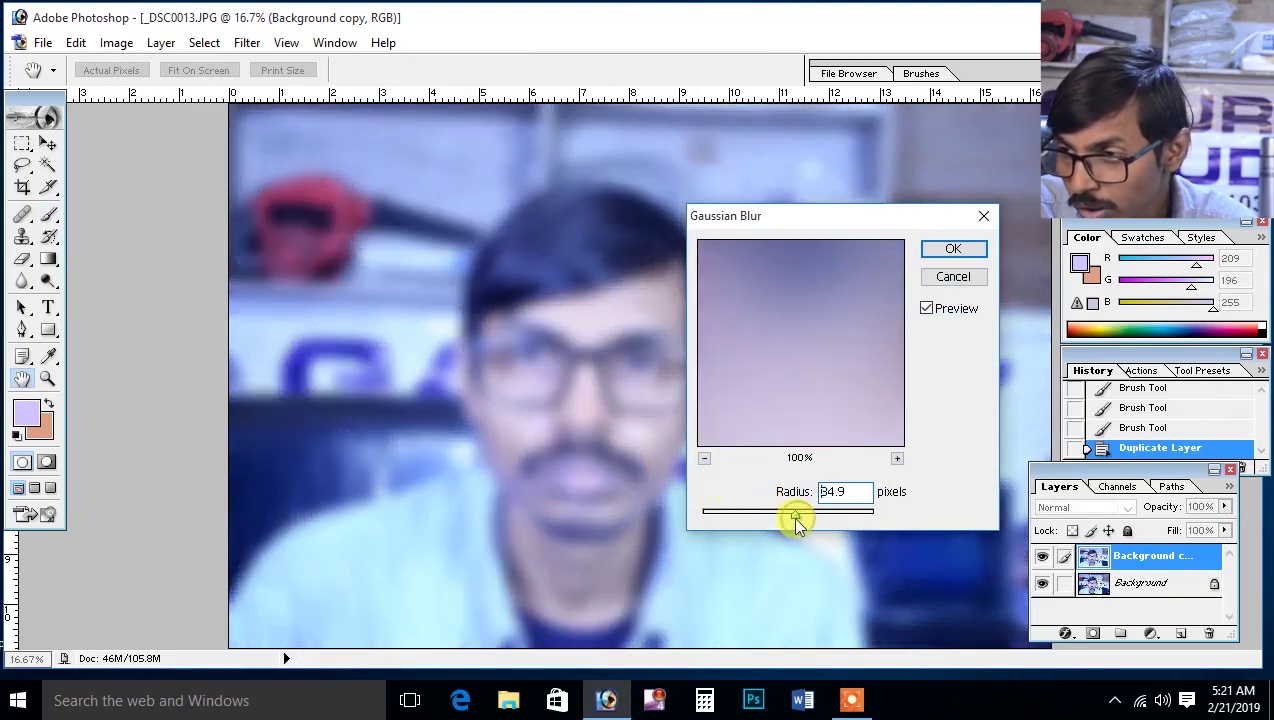
click(955, 254)
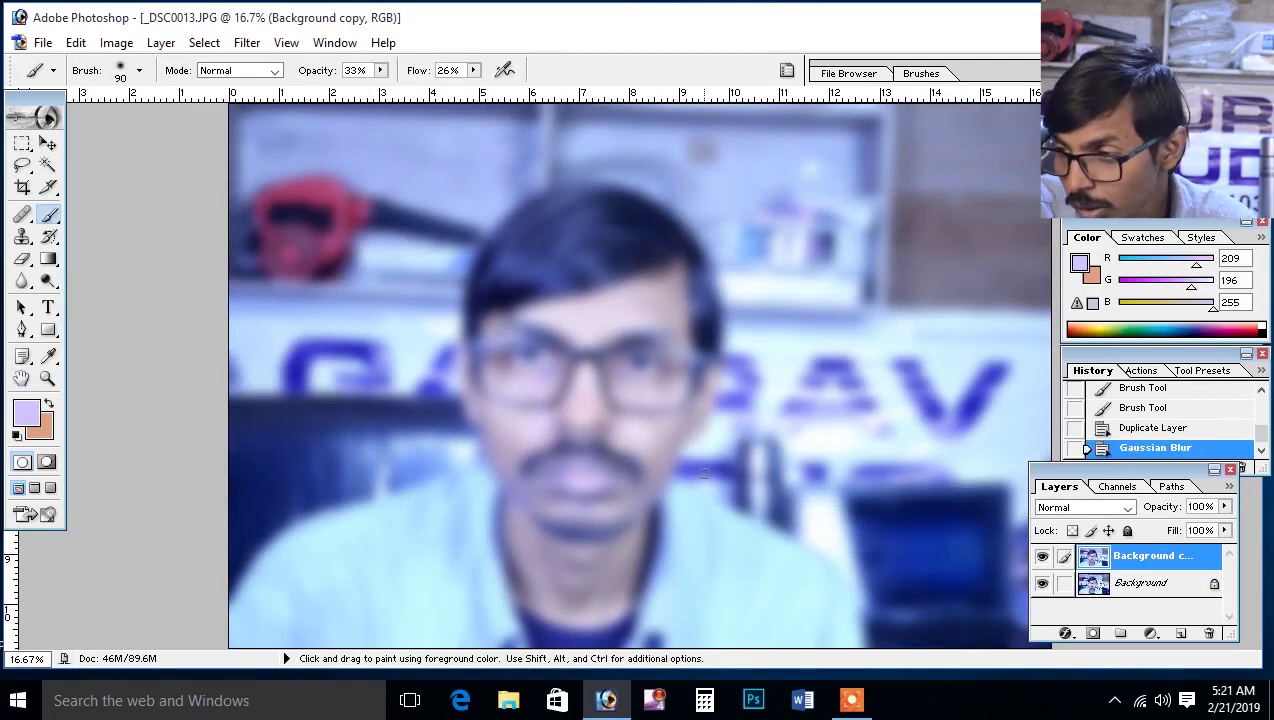
drag(1125, 469, 1076, 359)
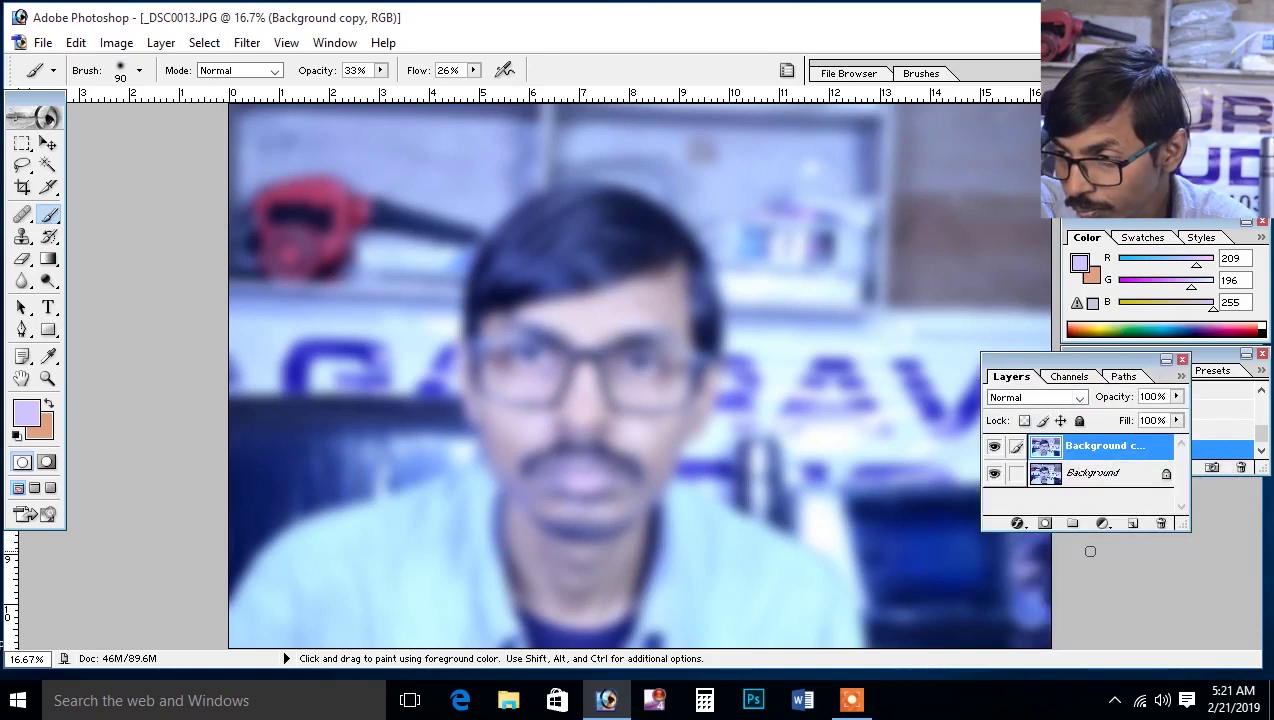
Add a layer mask to the blurred Background copy and invert it to black, revealing the sharp photo.
click(1102, 523)
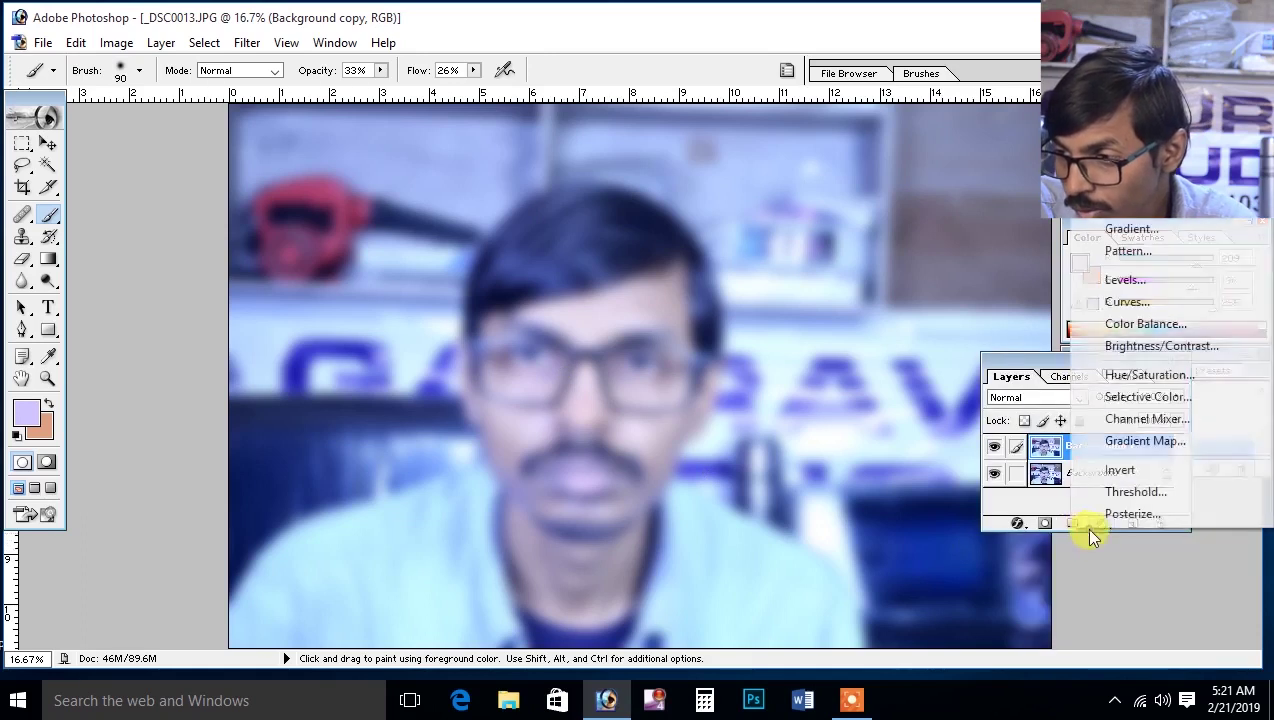
click(1025, 365)
drag(1089, 530, 1101, 610)
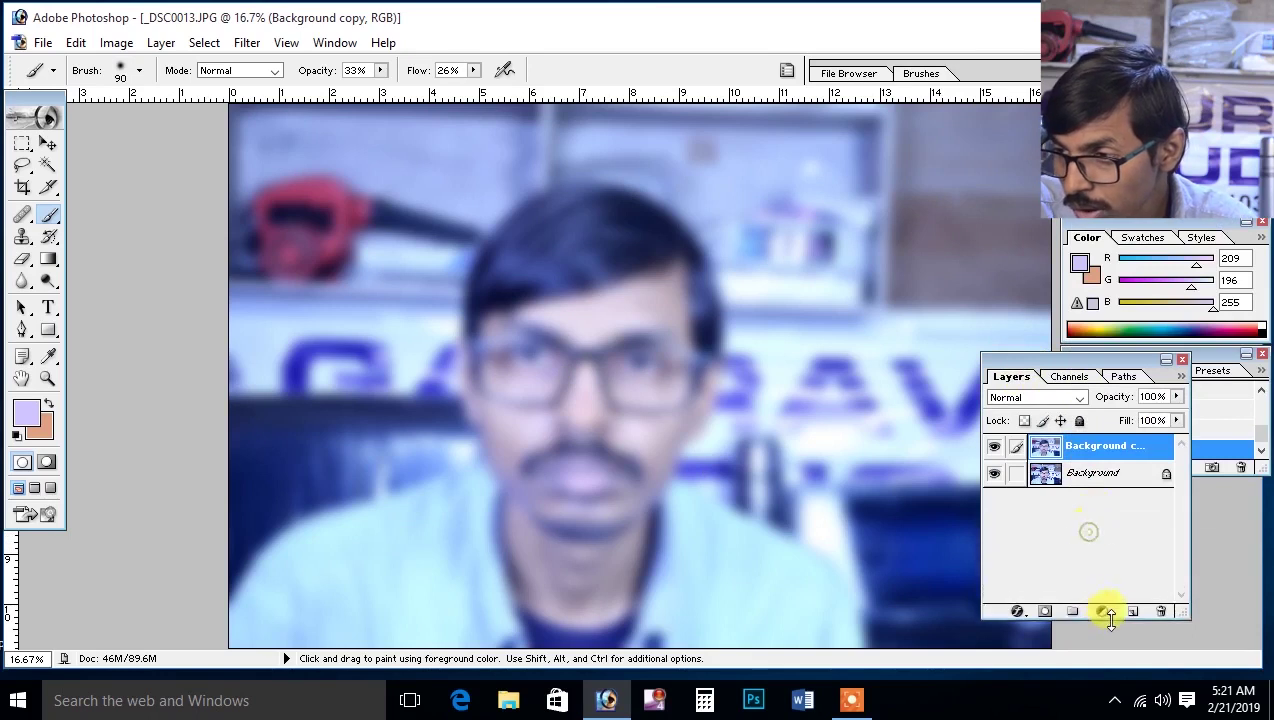
drag(1072, 450, 1047, 617)
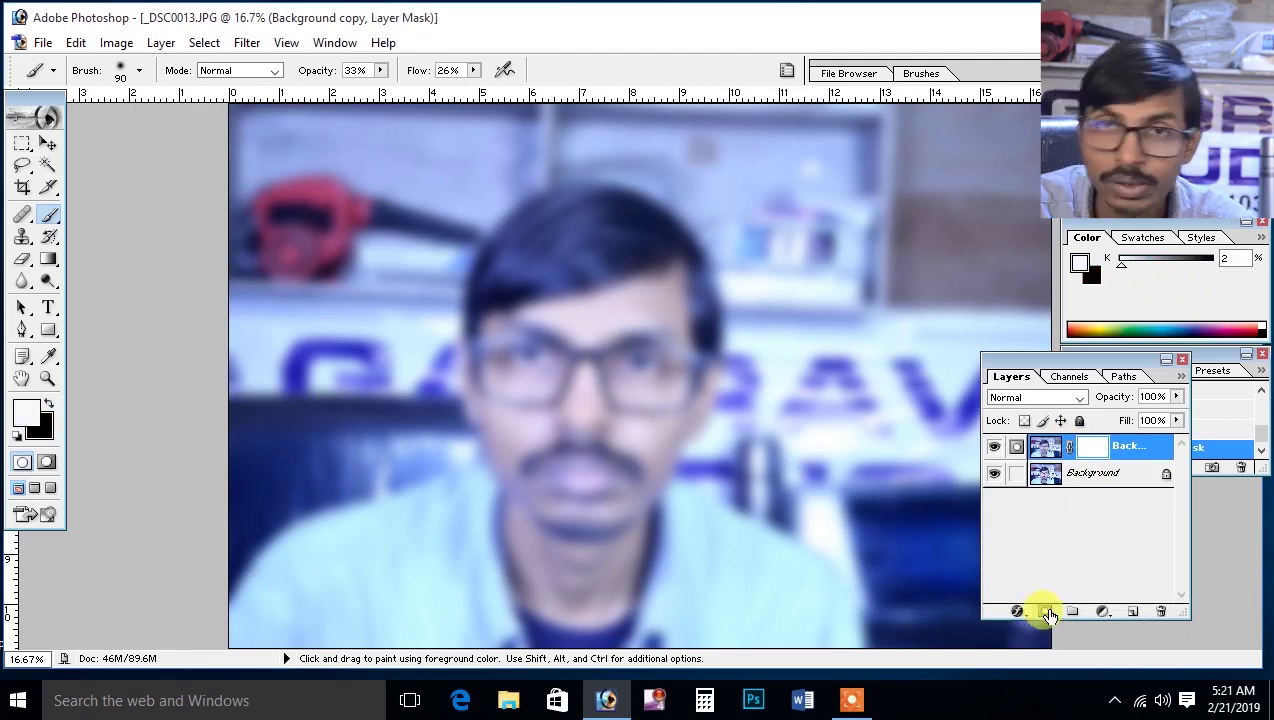
click(1080, 449)
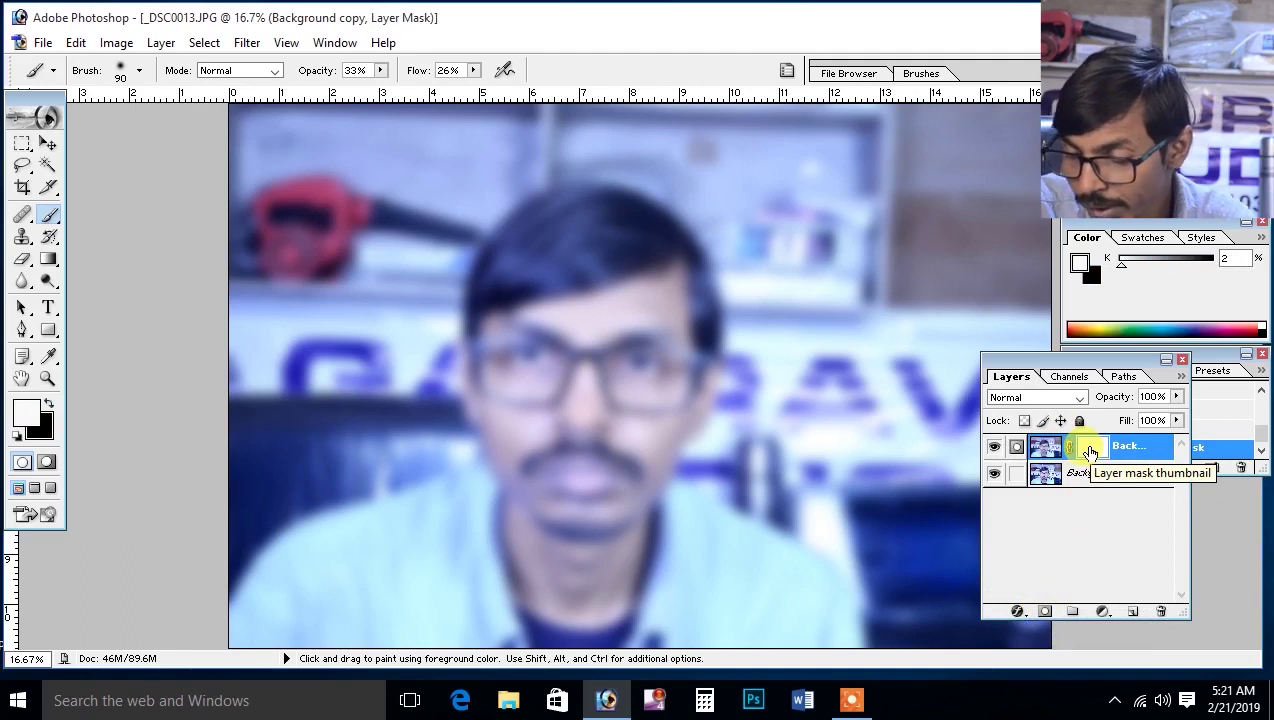
key(ctrl+i)
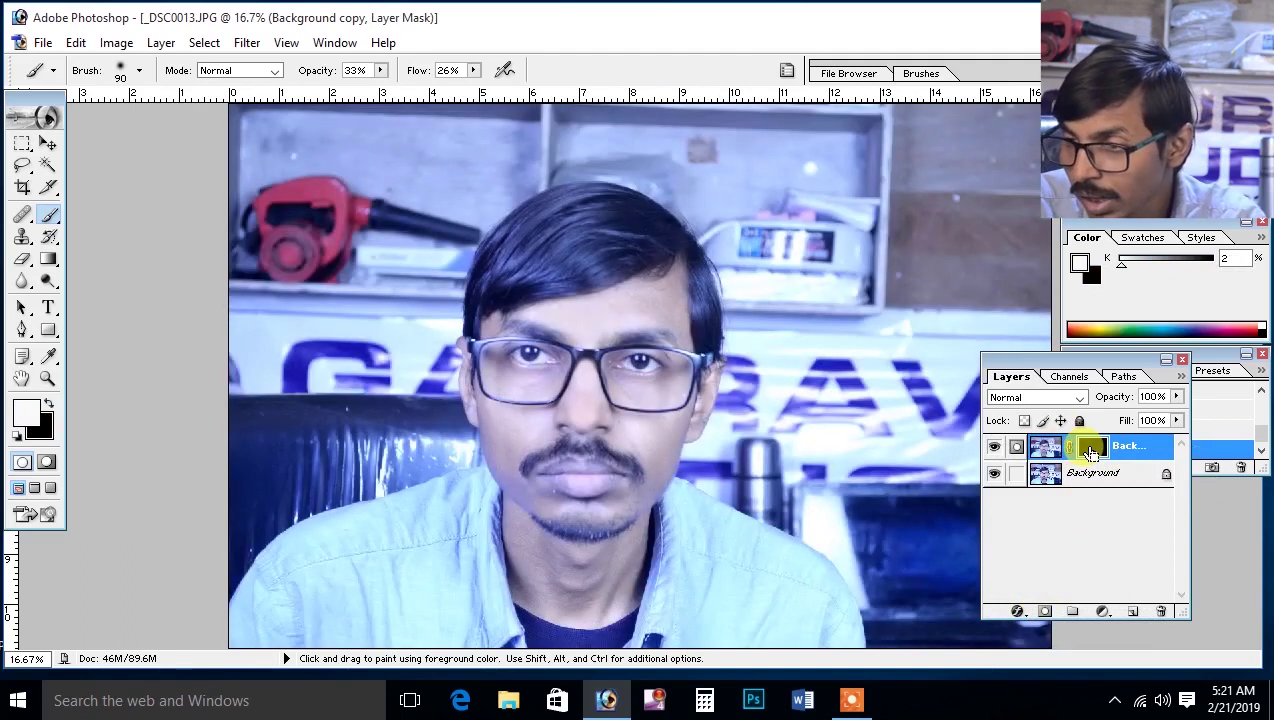
scroll(579, 405, up, 1)
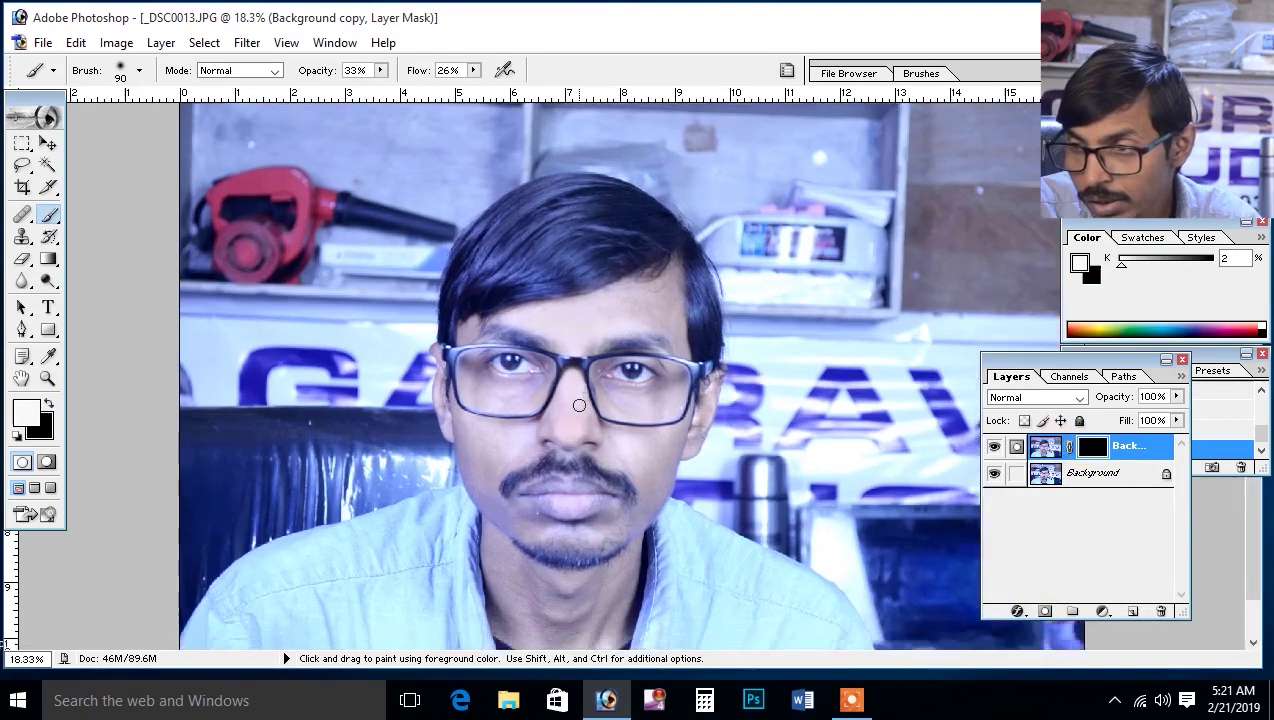
scroll(579, 405, down, 2)
click(1094, 449)
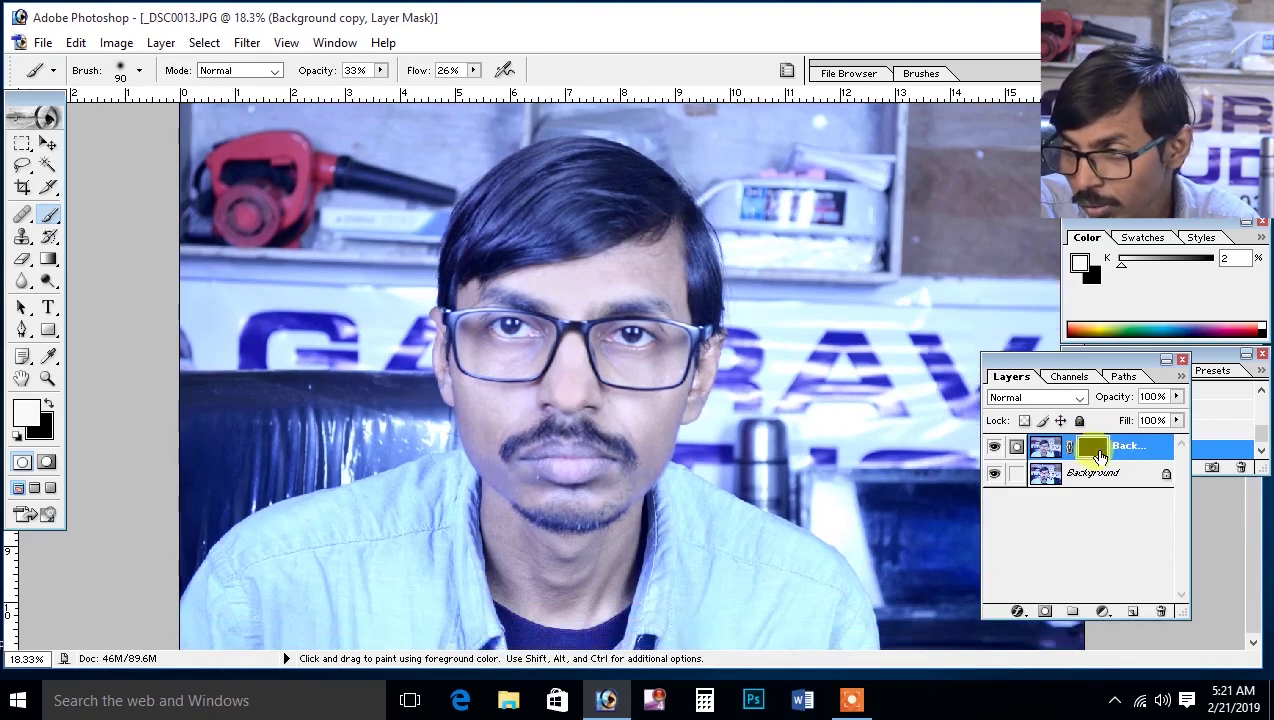
click(26, 416)
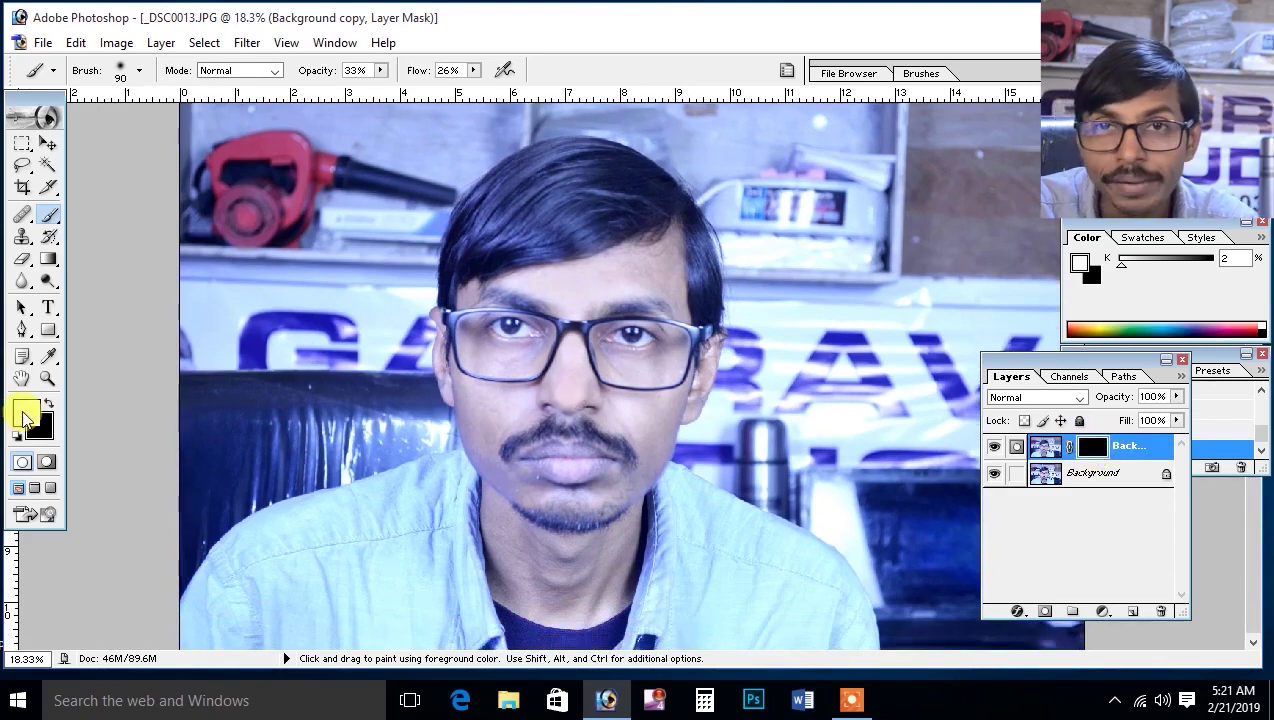
Set the foreground colour to near-white R251 G249 B249, hide all panels, and zoom to 33.3%.
click(26, 416)
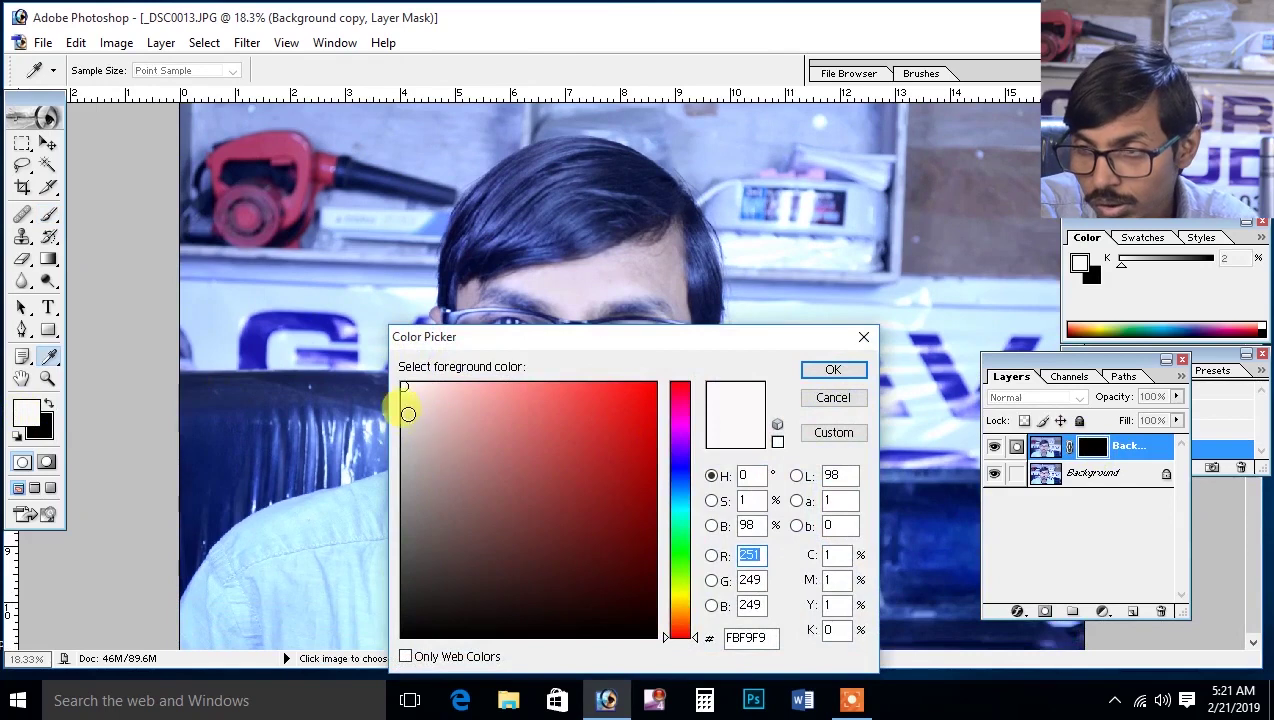
click(833, 369)
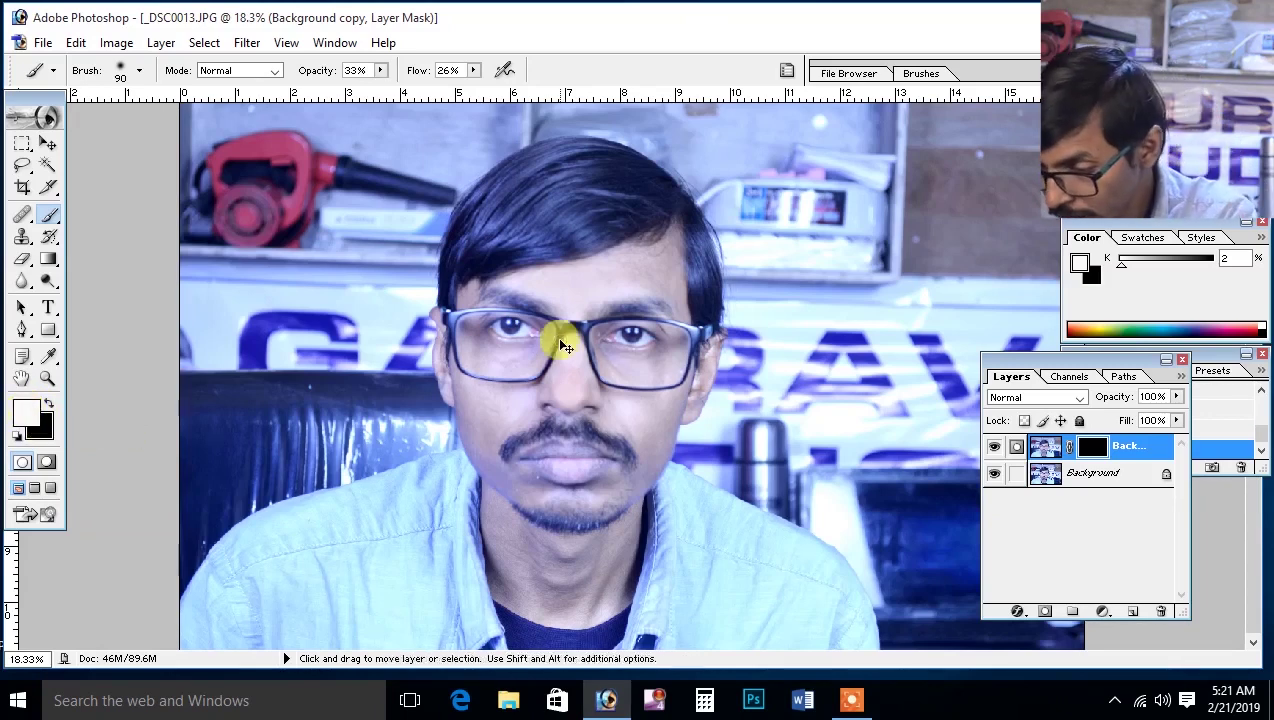
key(Tab)
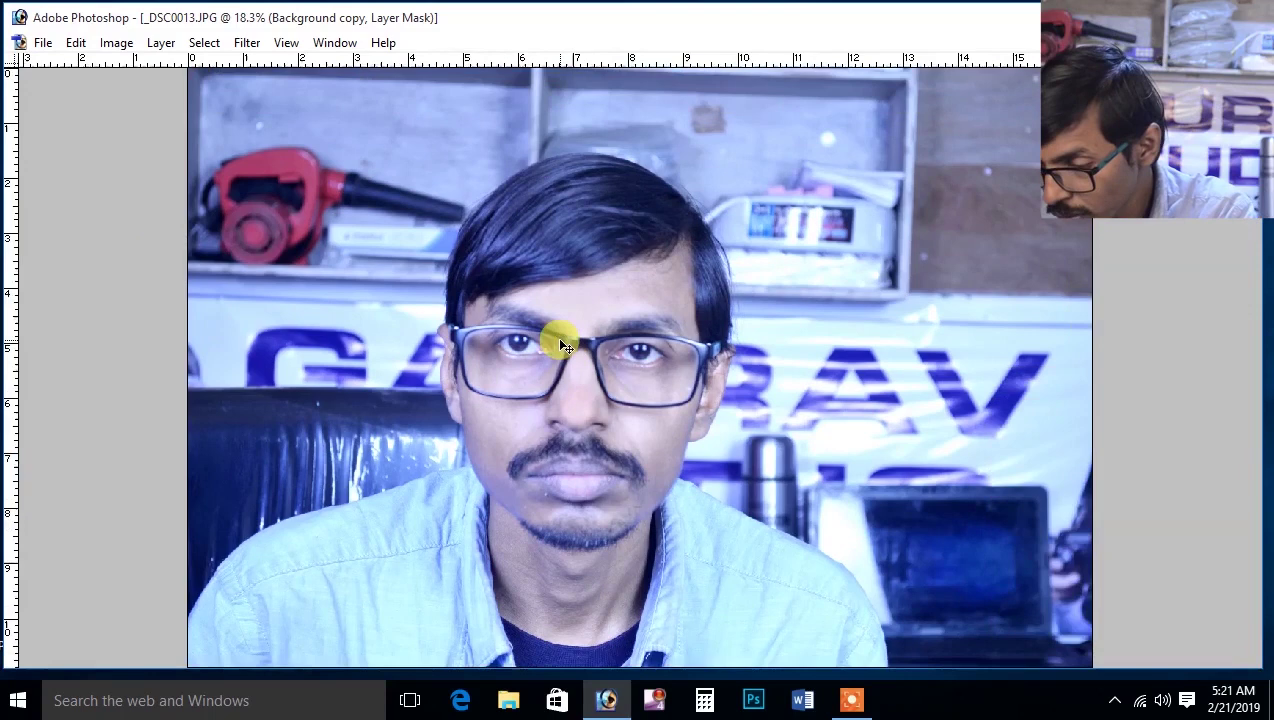
key(ctrl+plus)
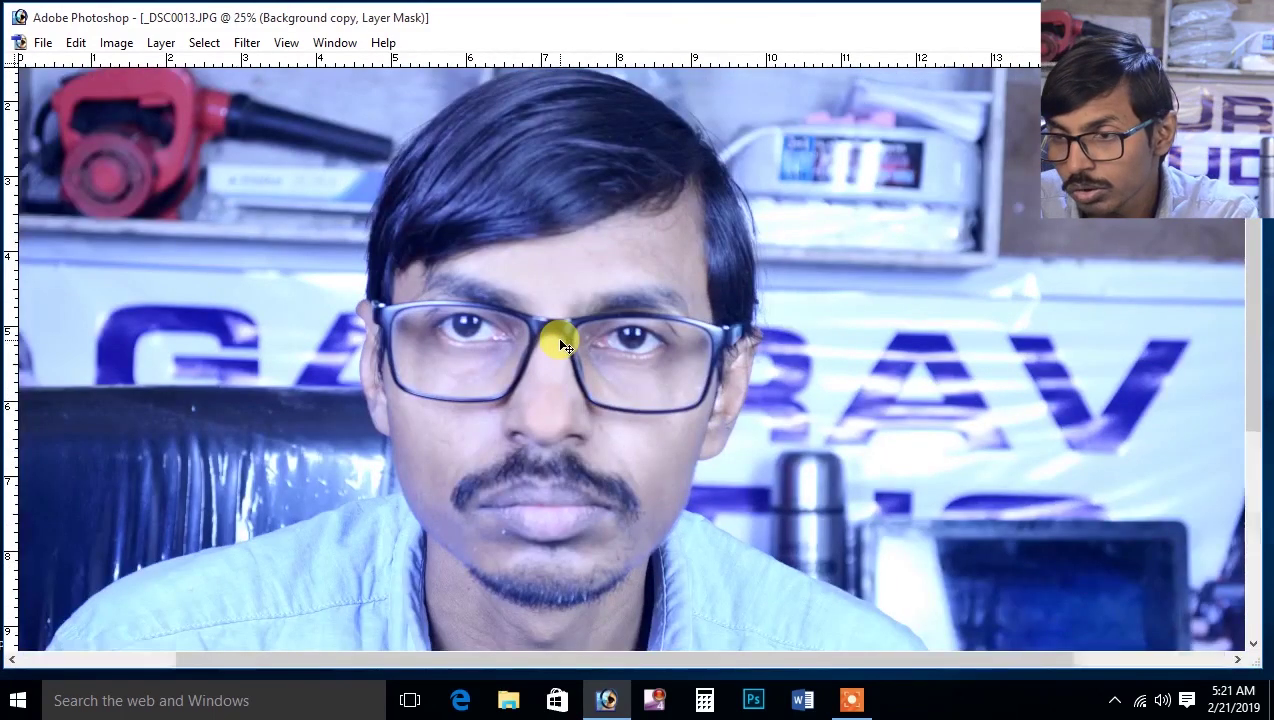
key(ctrl+plus)
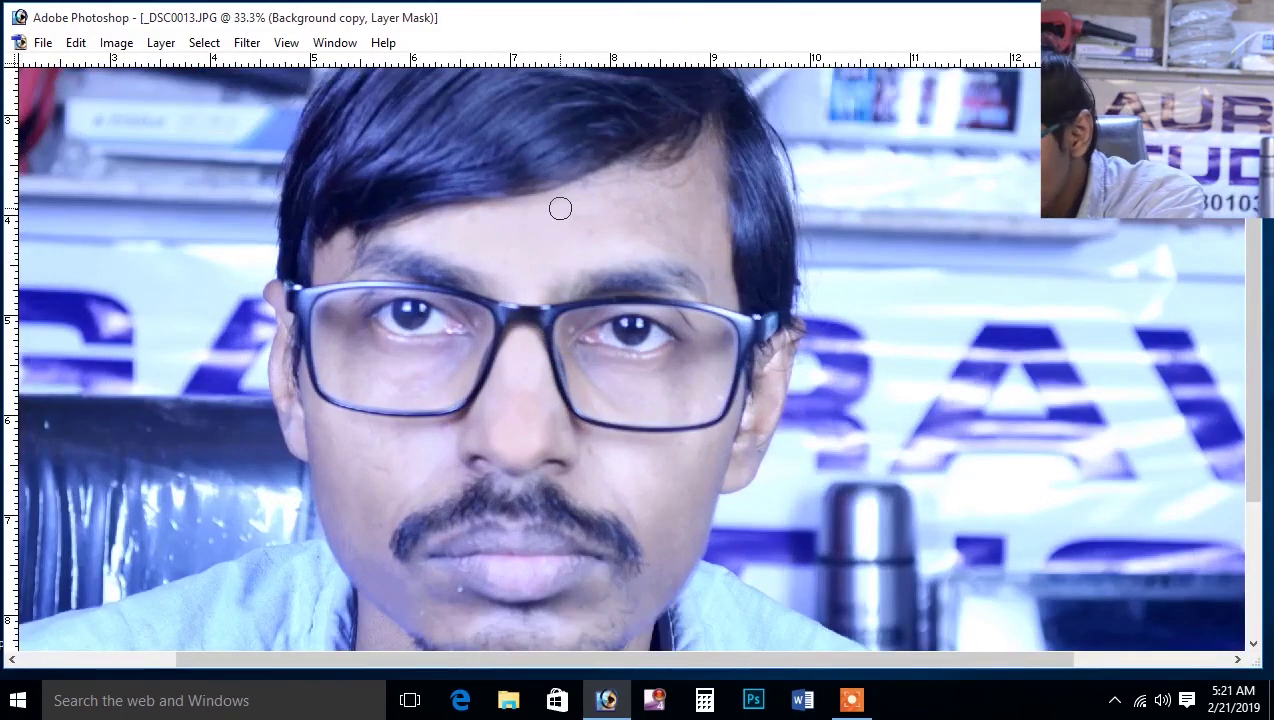
Restore the palettes, shrink the brush to 175 pixels, and paint white on the mask under the left eye.
key(bracketright)
key(bracketright)
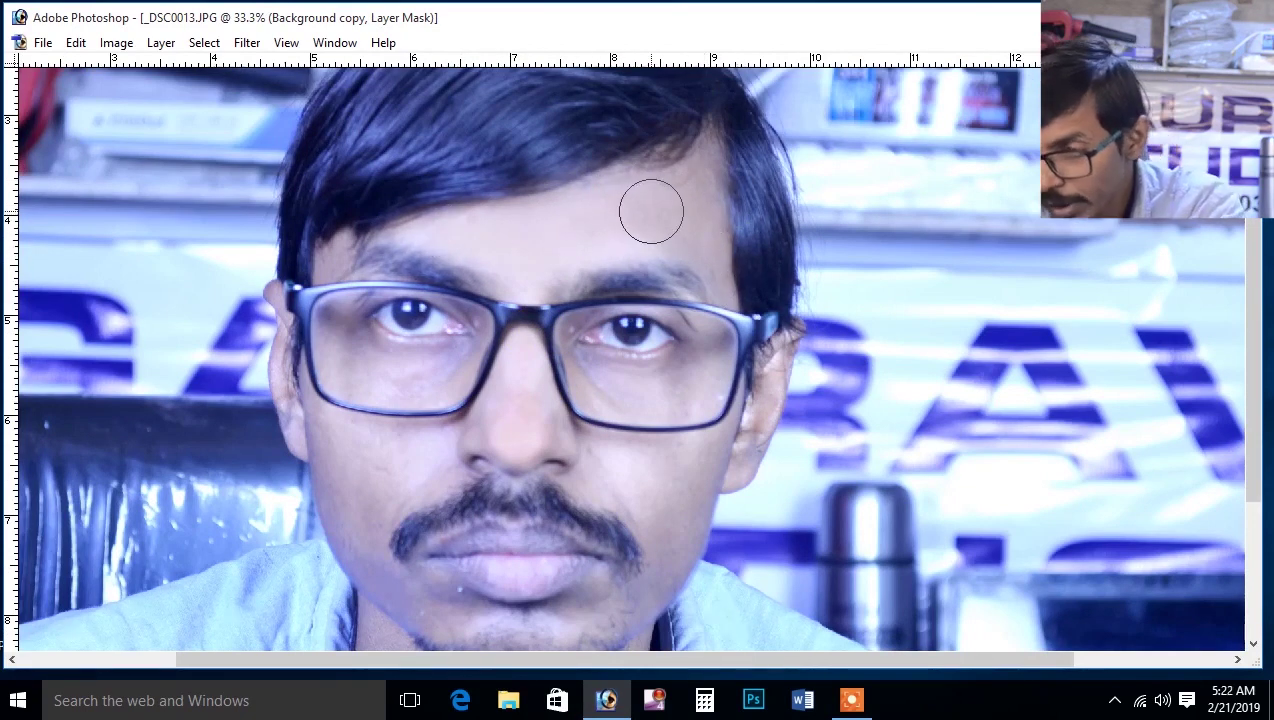
key(Tab)
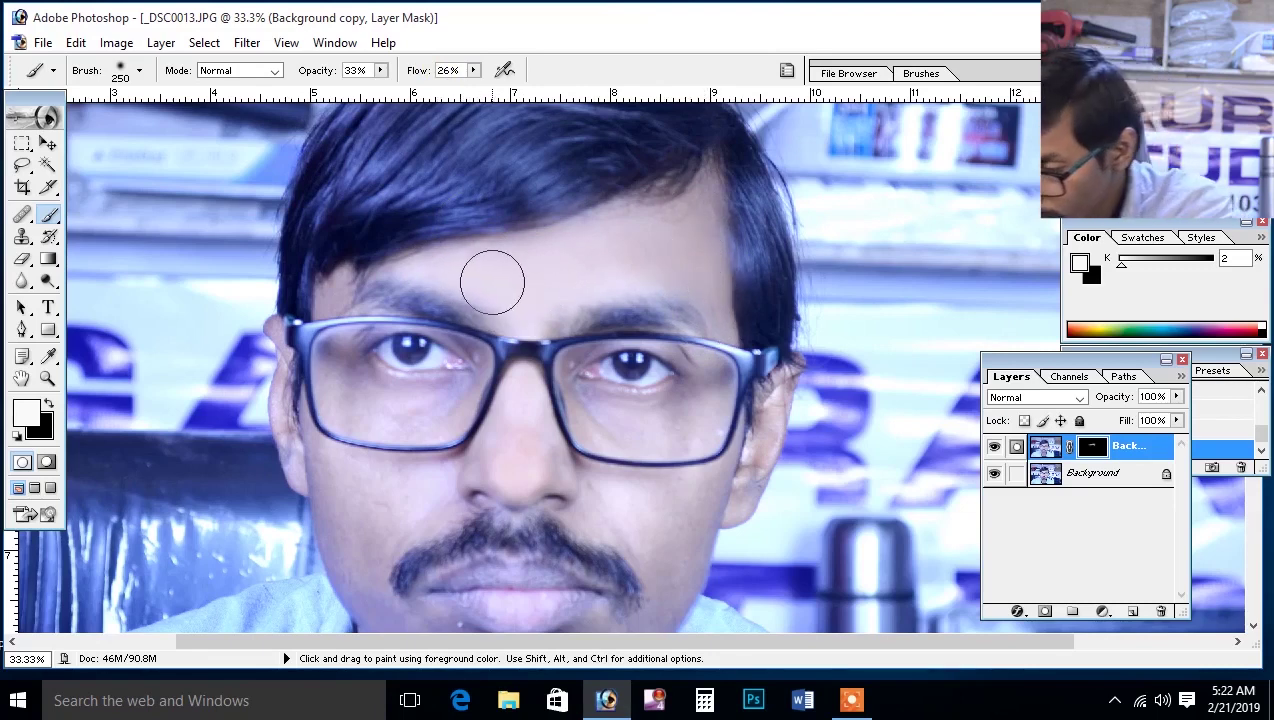
key(bracketleft)
key(bracketleft)
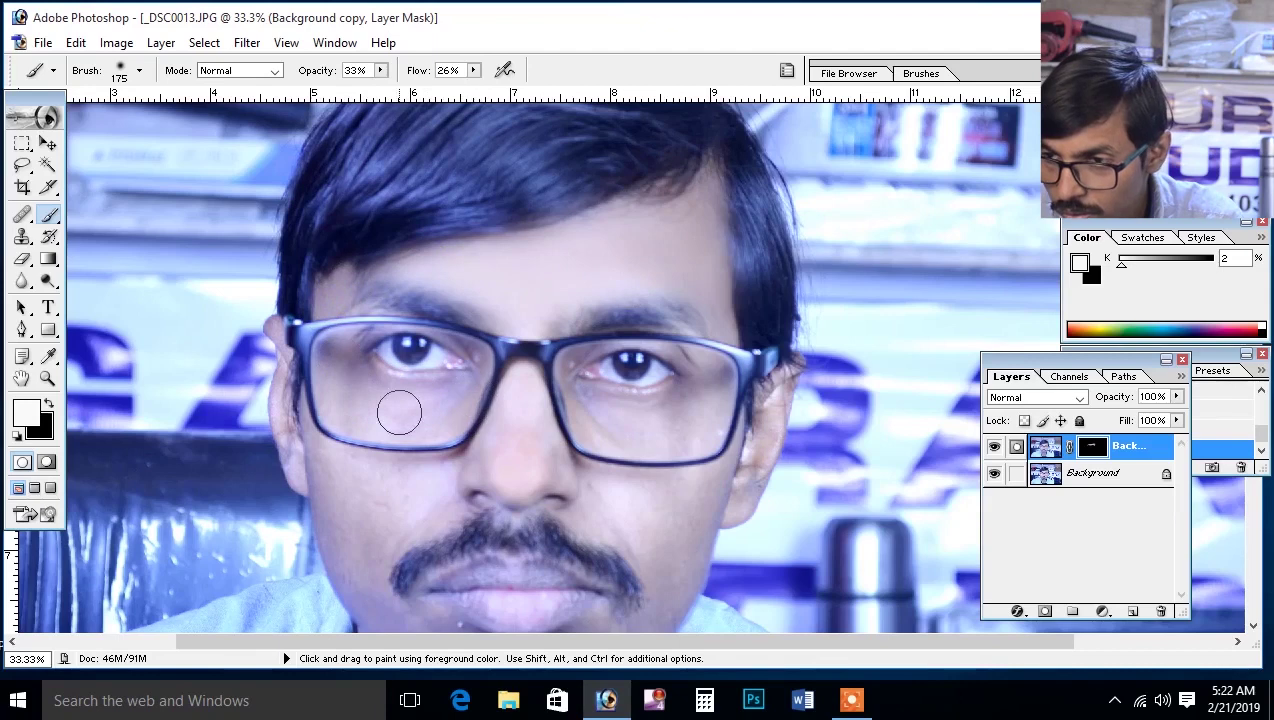
click(348, 366)
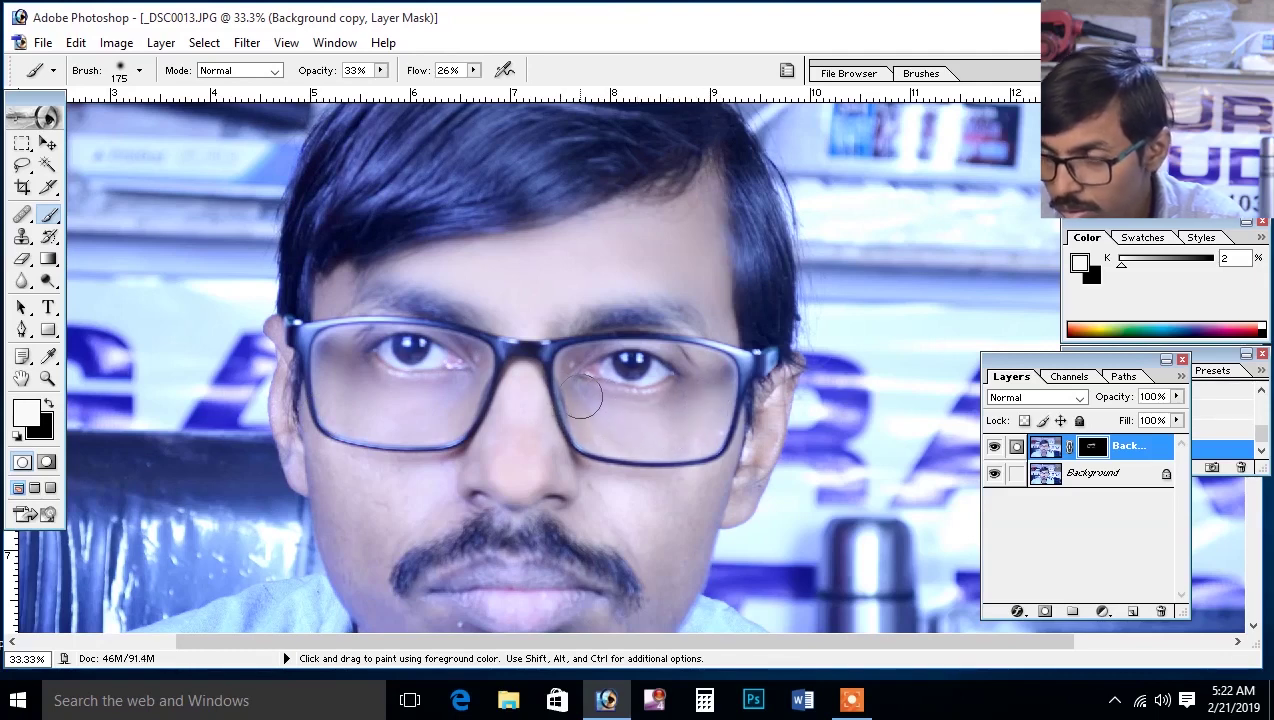
scroll(663, 418, down, 3)
scroll(455, 384, down, 2)
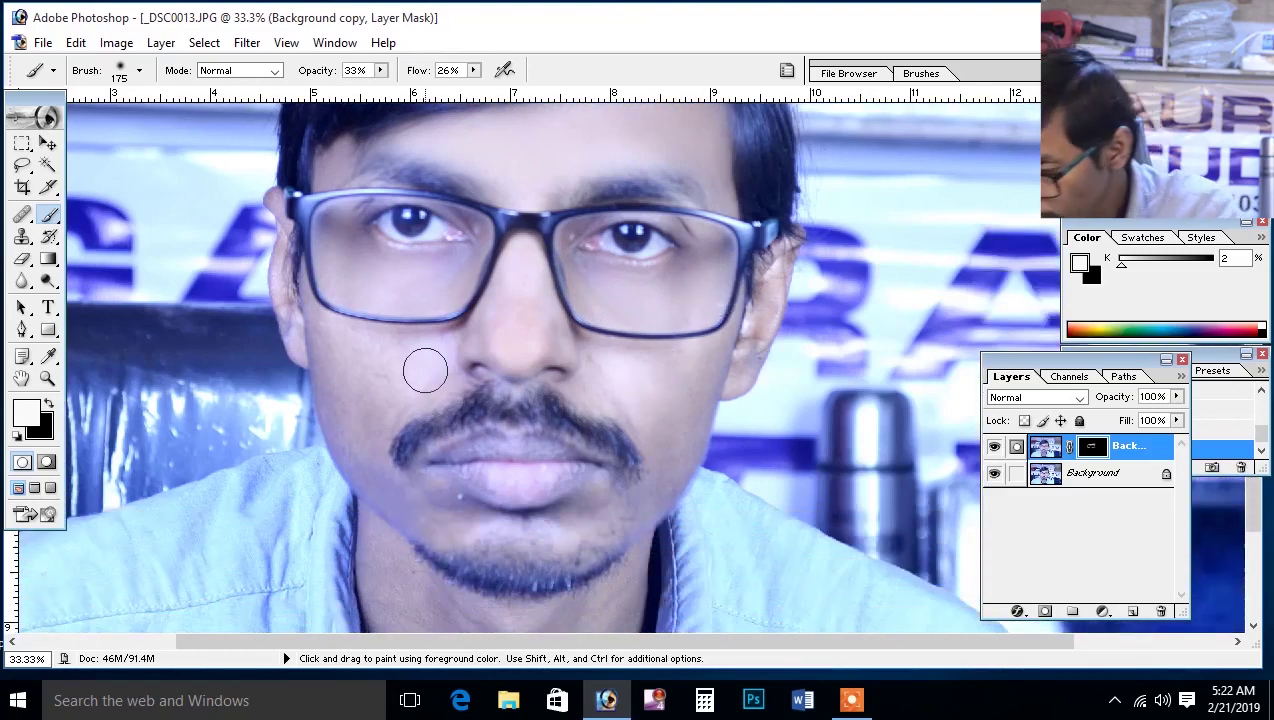
With a 250-pixel brush, paint white on the mask over cheeks, chin, forehead and neck, then zoom out.
scroll(425, 370, down, 1)
key(bracketright)
key(bracketright)
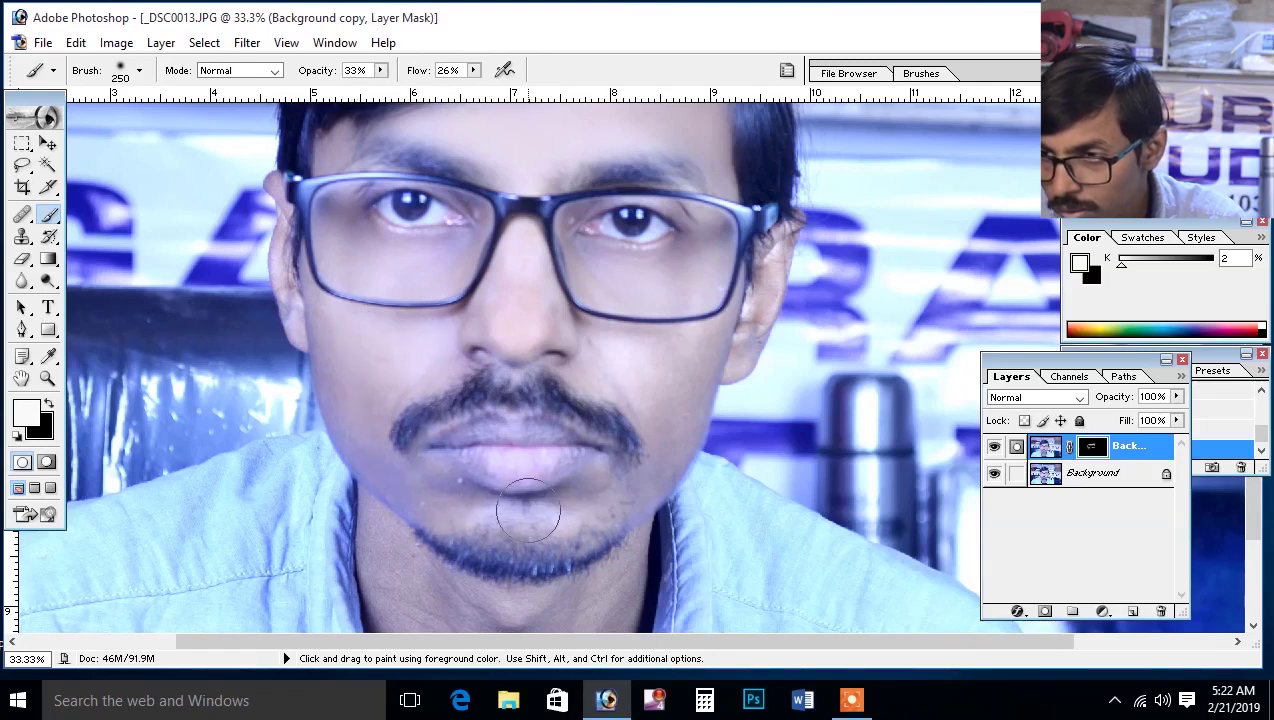
drag(647, 377, 711, 341)
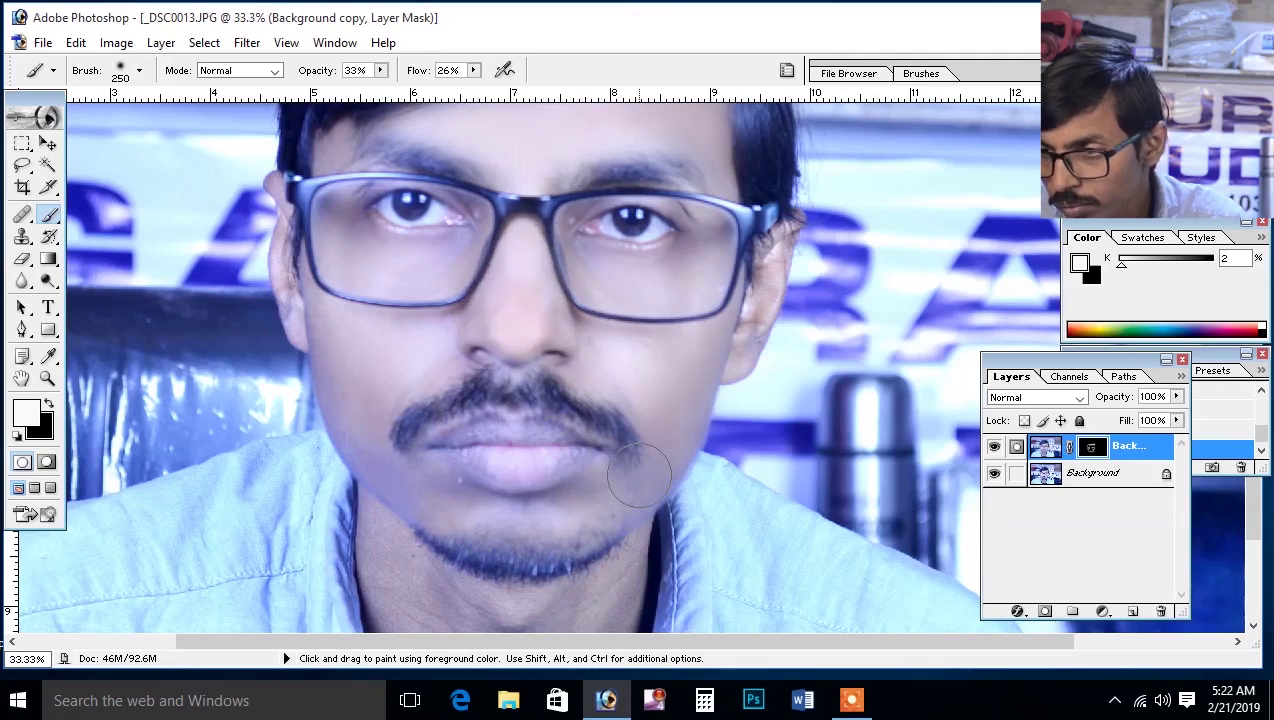
scroll(640, 470, down, 2)
scroll(600, 440, down, 1)
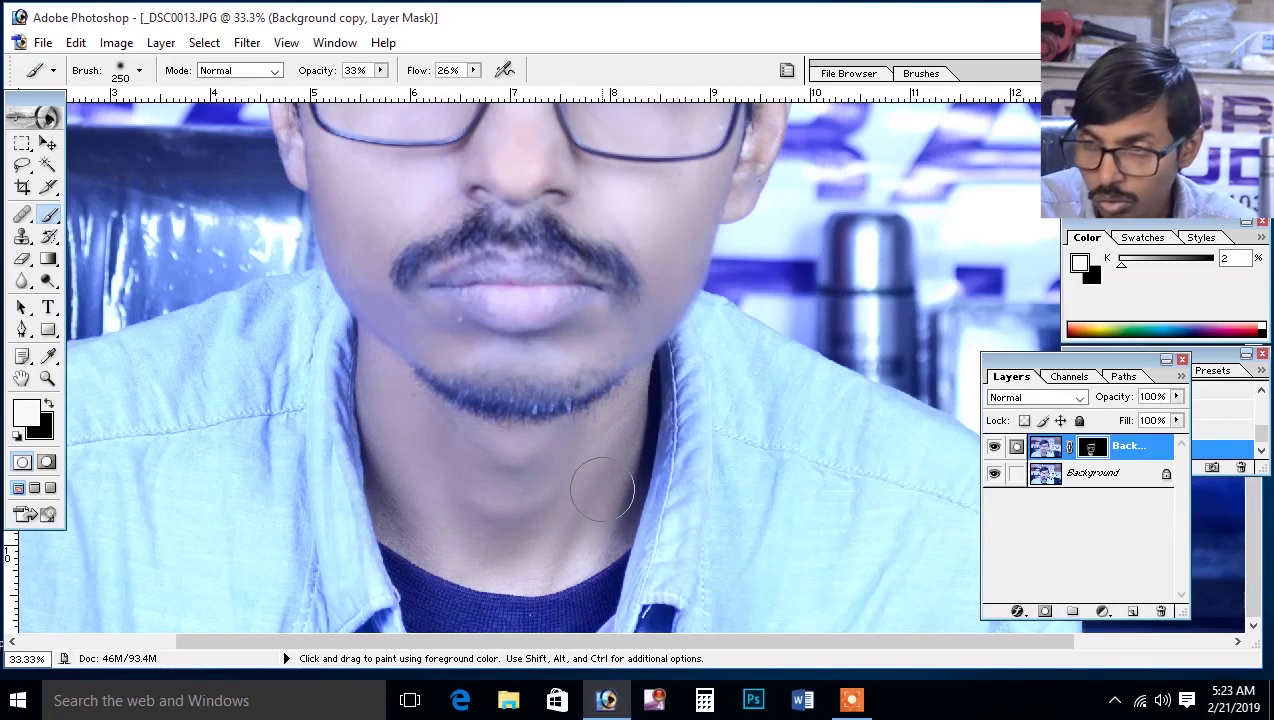
scroll(585, 497, up, 2)
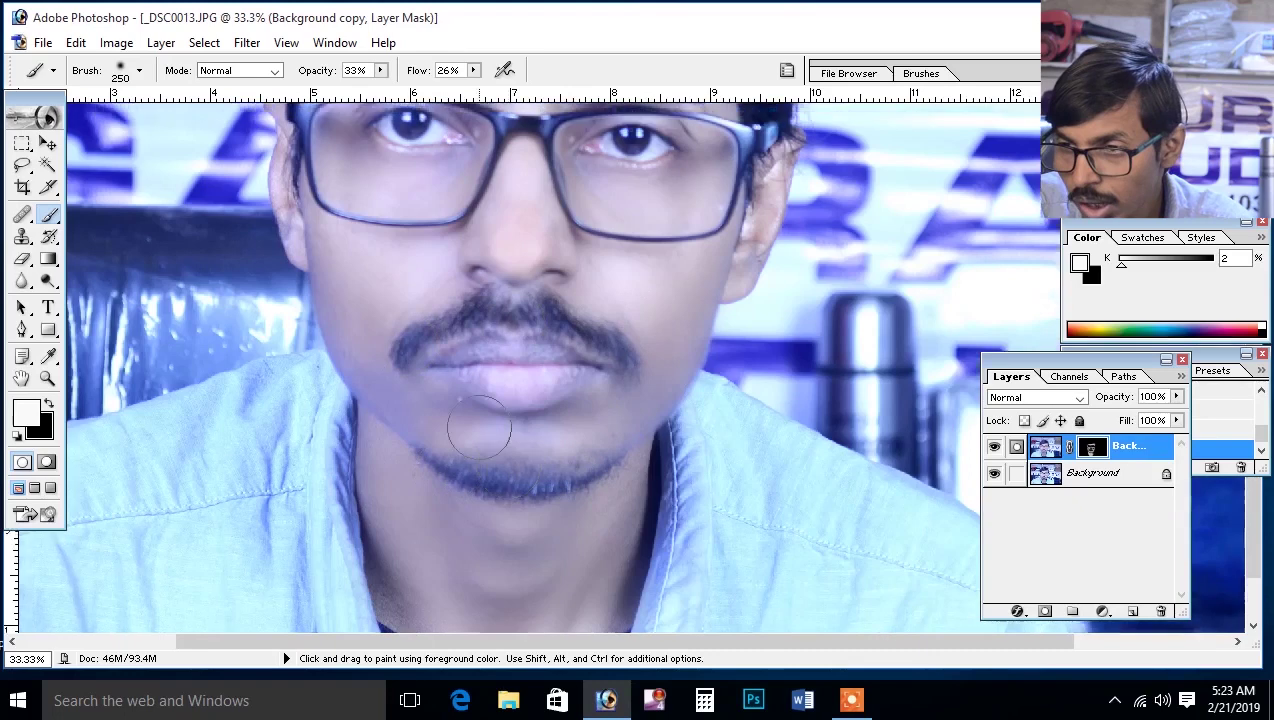
scroll(450, 320, up, 3)
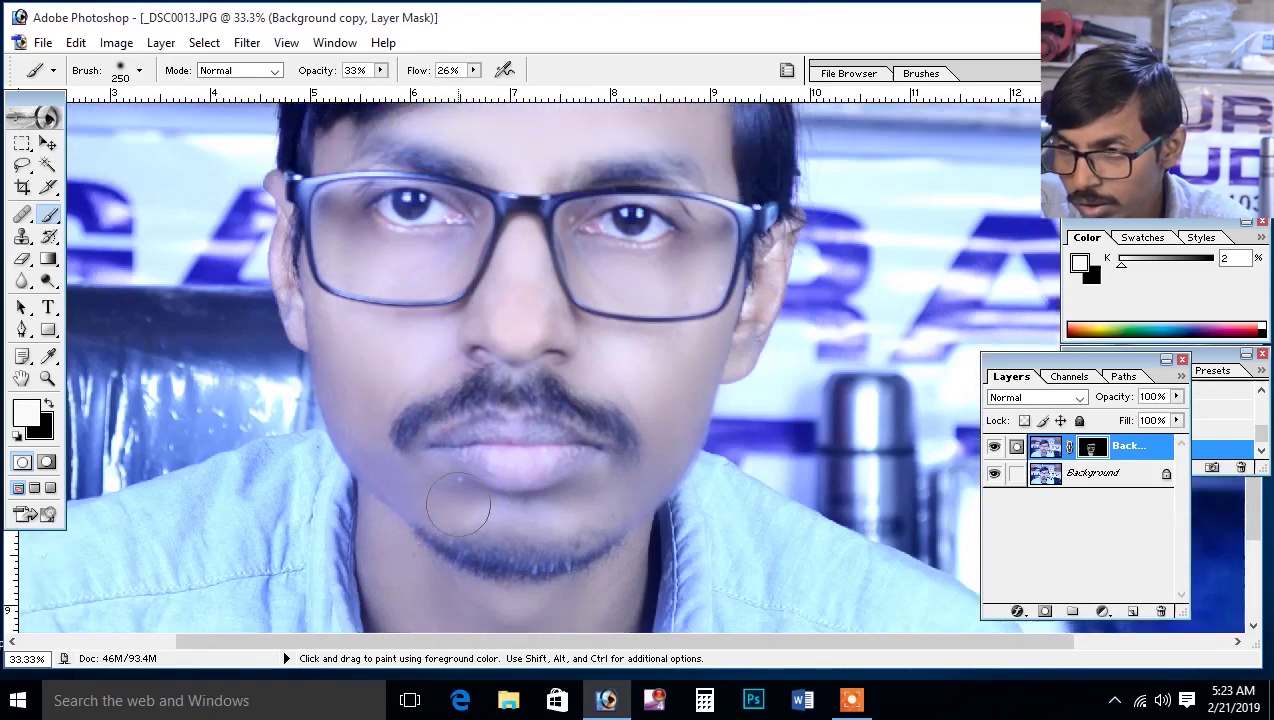
scroll(480, 450, up, 5)
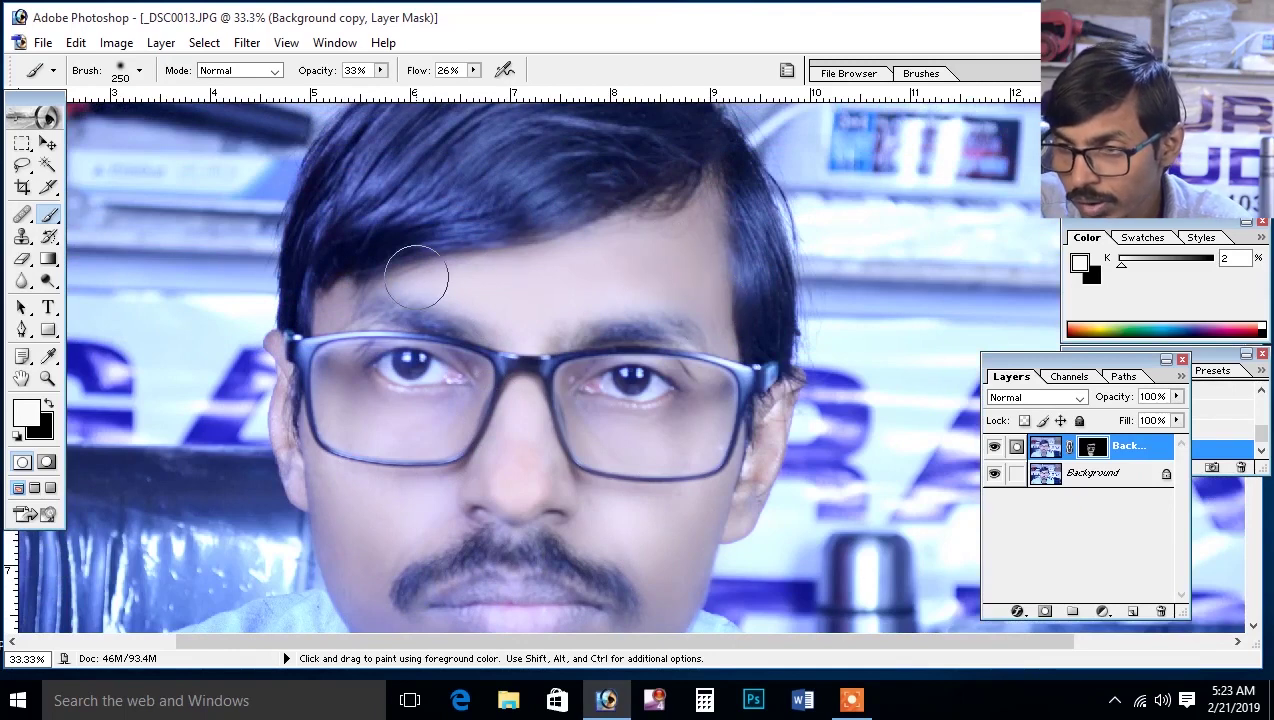
scroll(432, 515, down, 4)
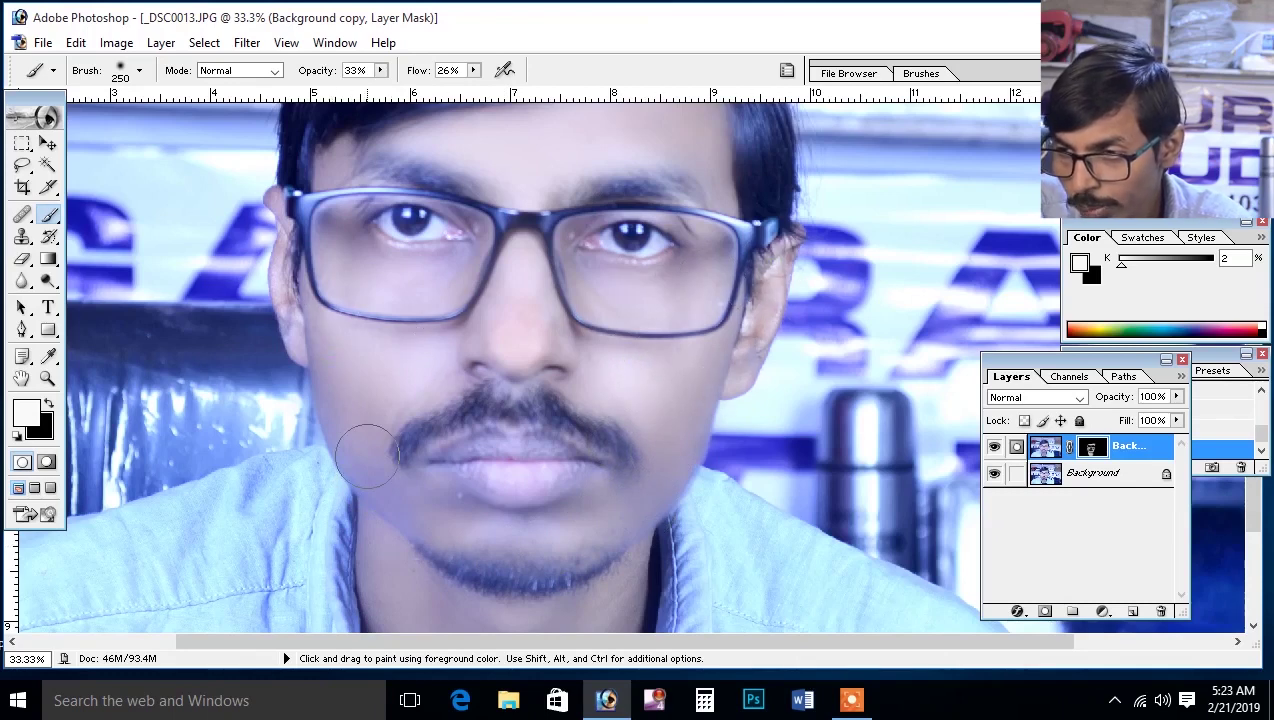
scroll(622, 483, up, 1)
scroll(526, 322, down, 1)
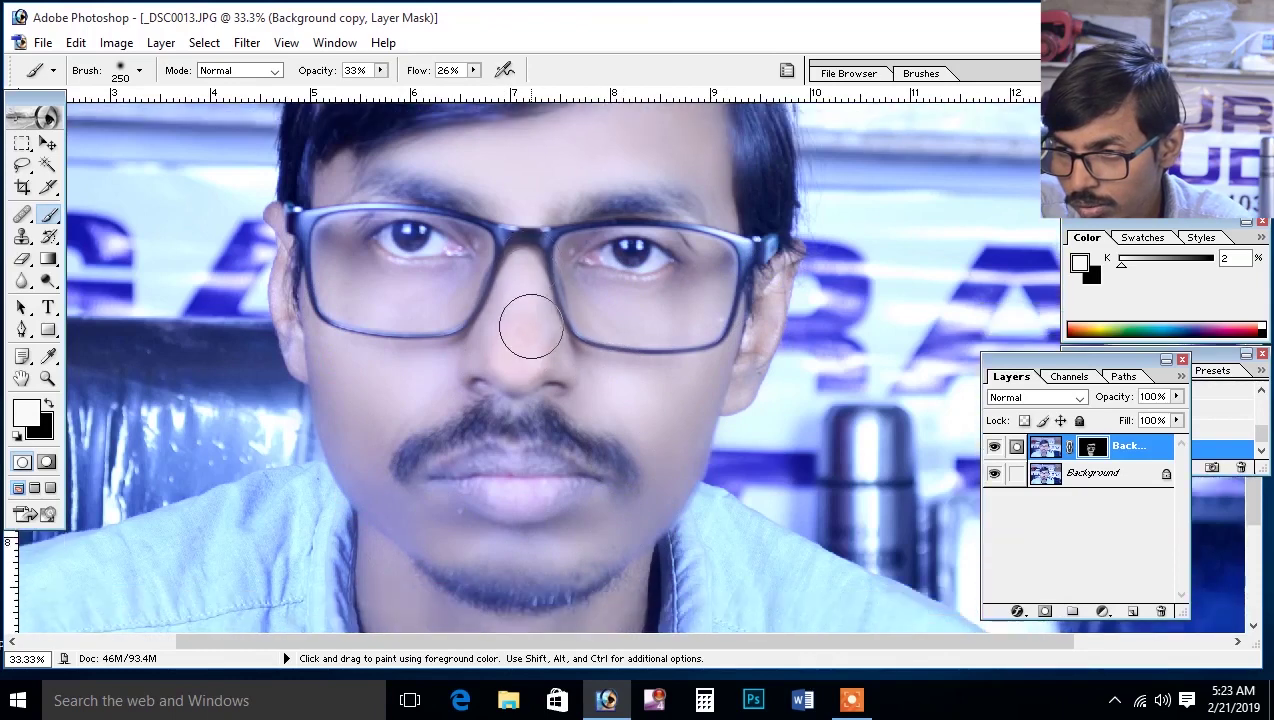
scroll(526, 322, down, 2)
scroll(430, 447, down, 1)
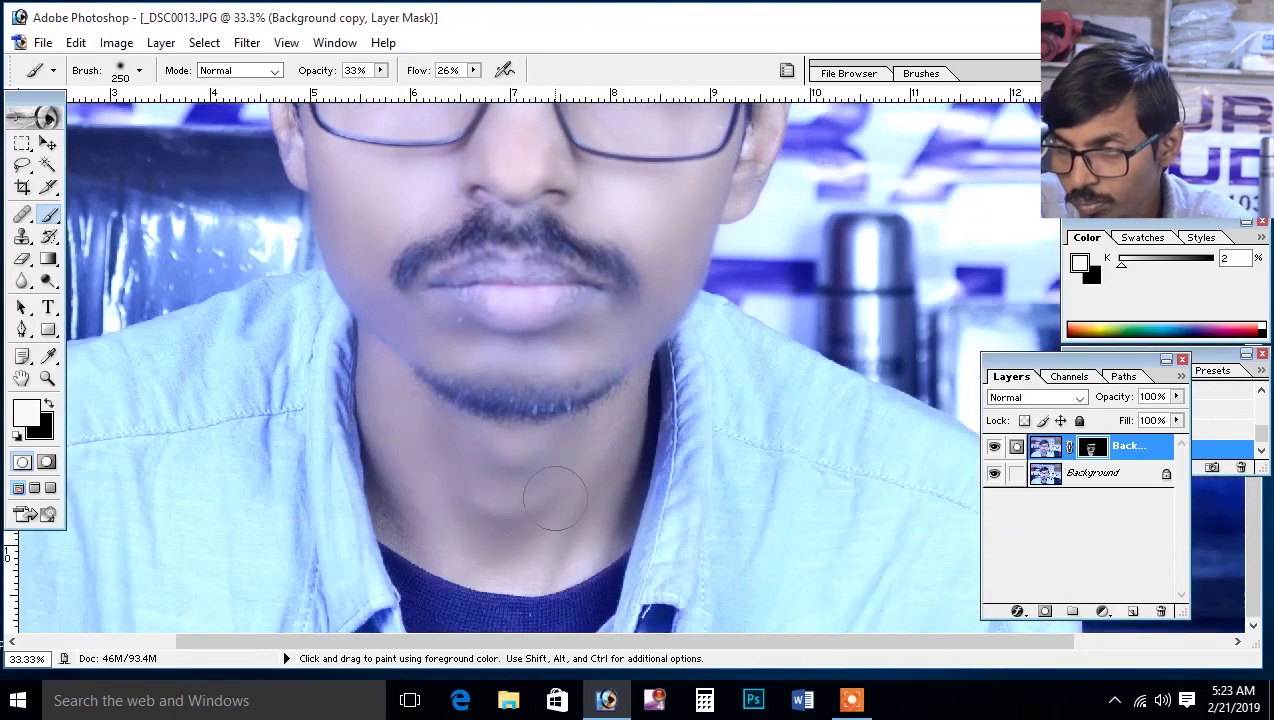
scroll(593, 441, up, 2)
scroll(611, 420, up, 2)
scroll(510, 307, up, 1)
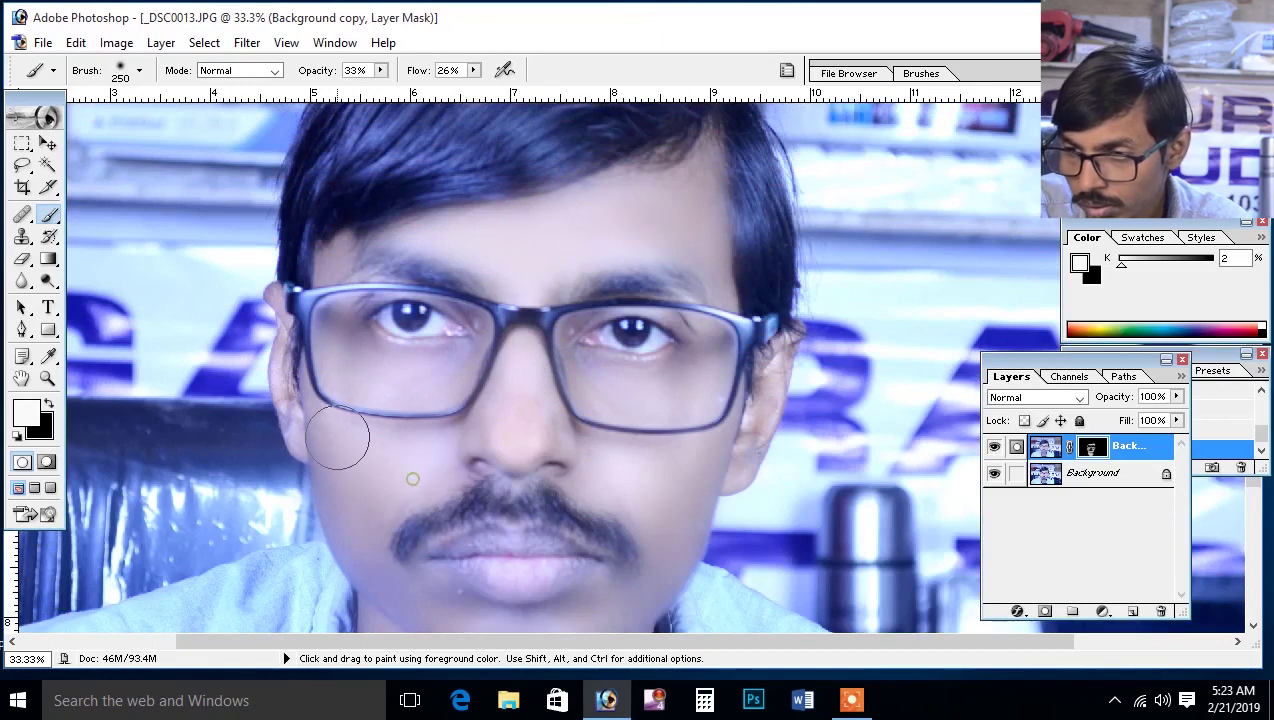
scroll(600, 615, down, 2)
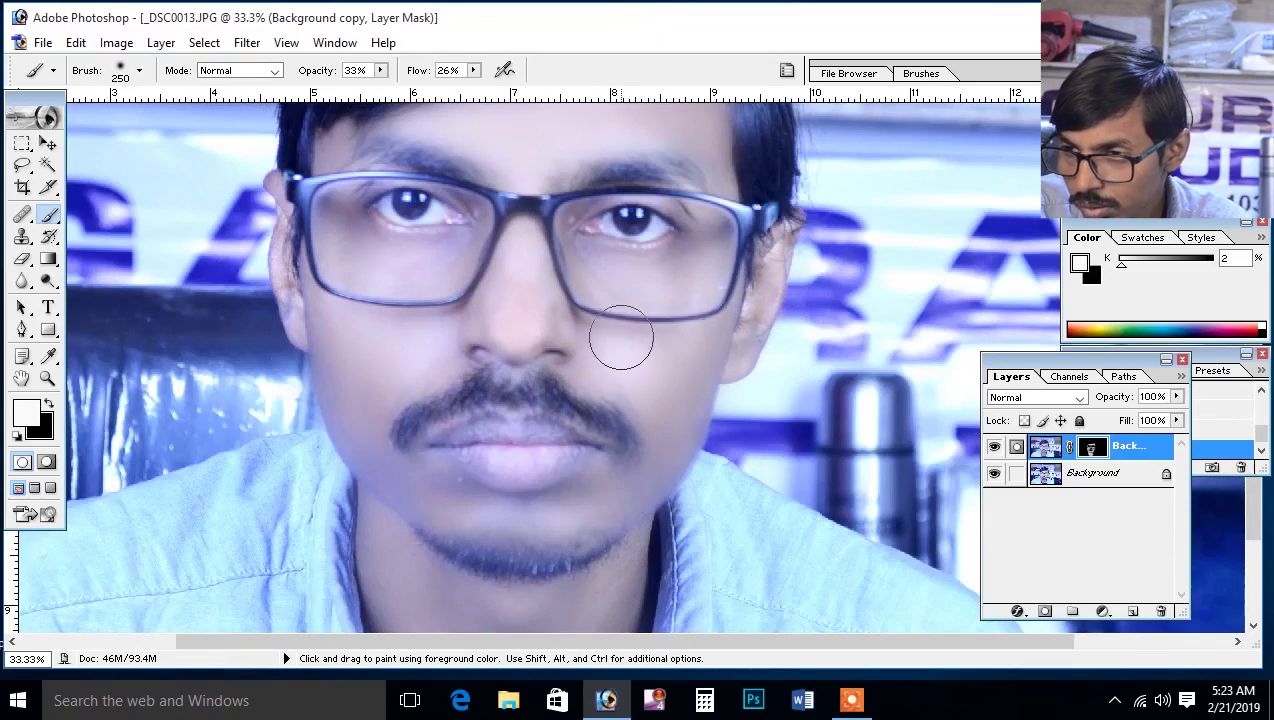
scroll(590, 470, up, 2)
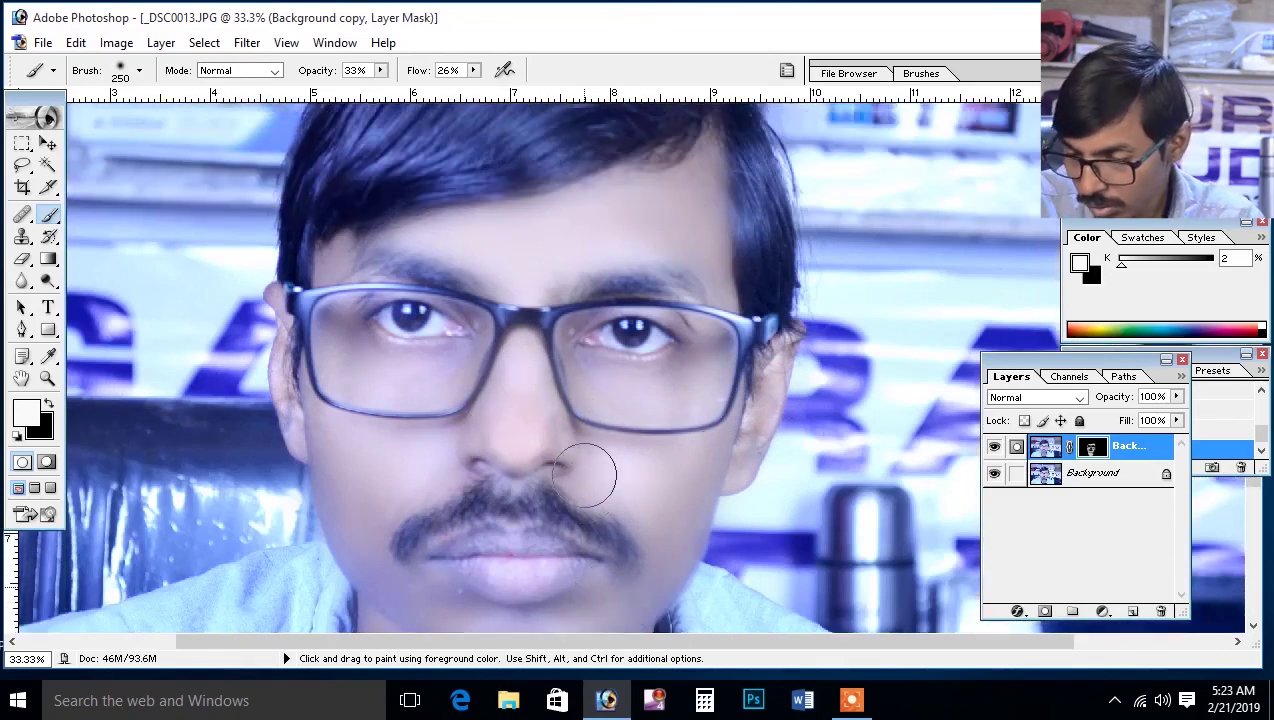
key(ctrl+minus)
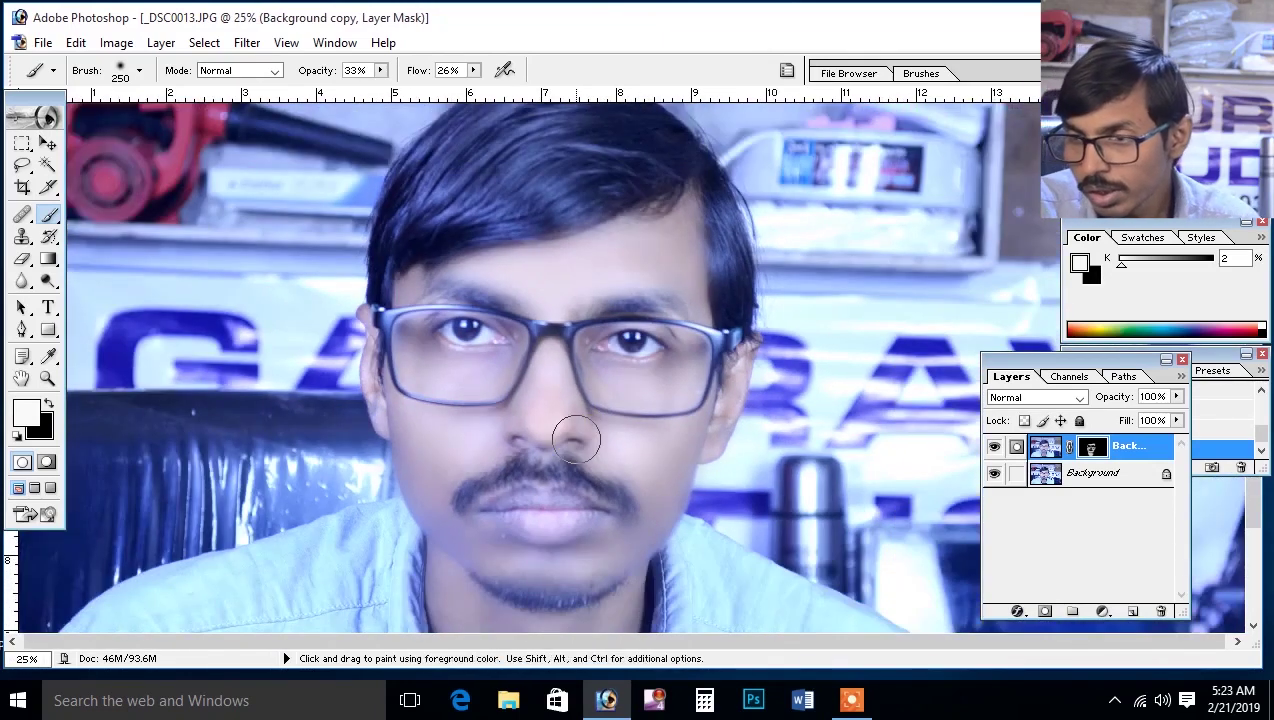
scroll(560, 440, up, 1)
scroll(540, 432, down, 1)
scroll(485, 420, down, 1)
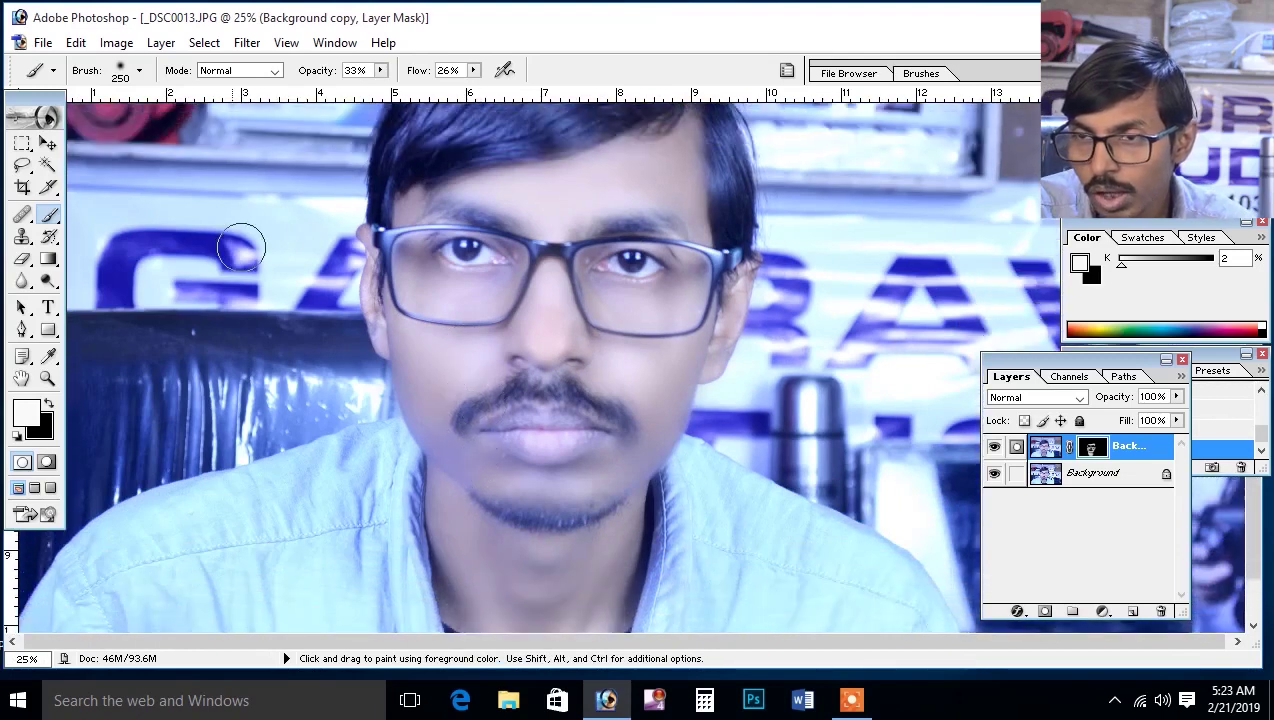
Lighten the layer mask slightly with a Curves midpoint nudged up-left.
click(115, 43)
mouse_move(161, 95)
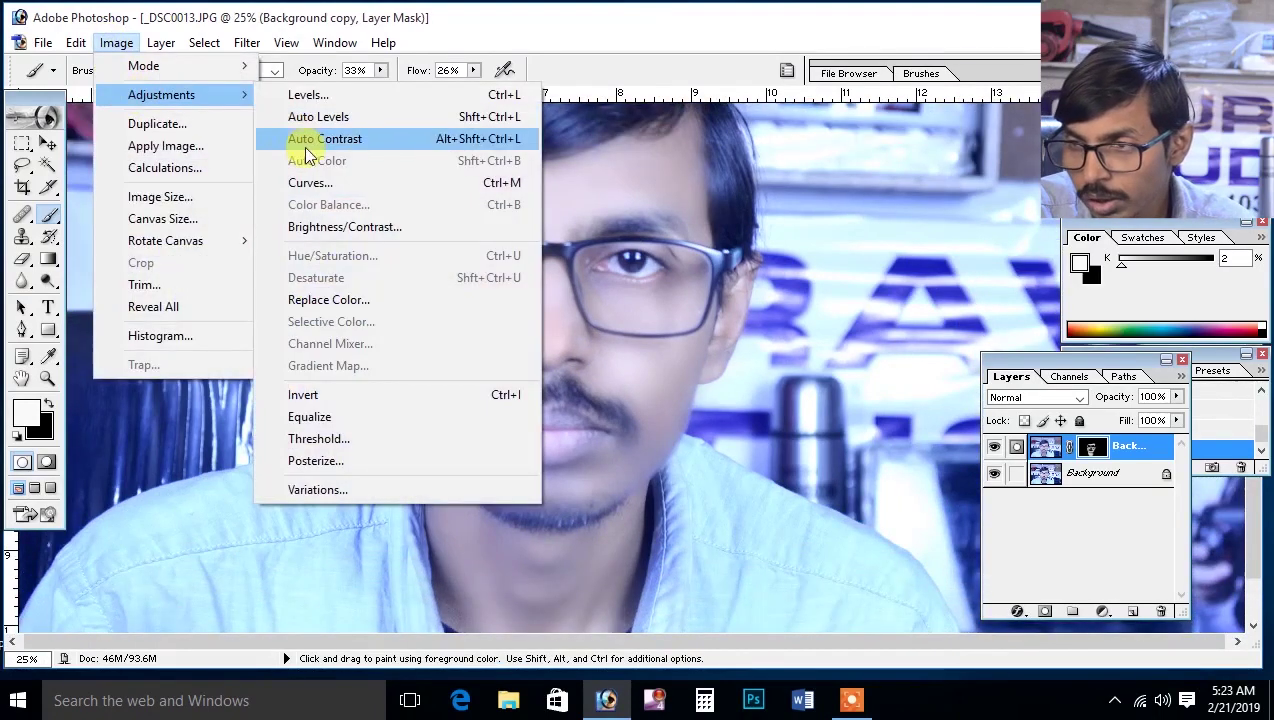
click(303, 183)
click(1066, 366)
drag(1066, 366, 1071, 365)
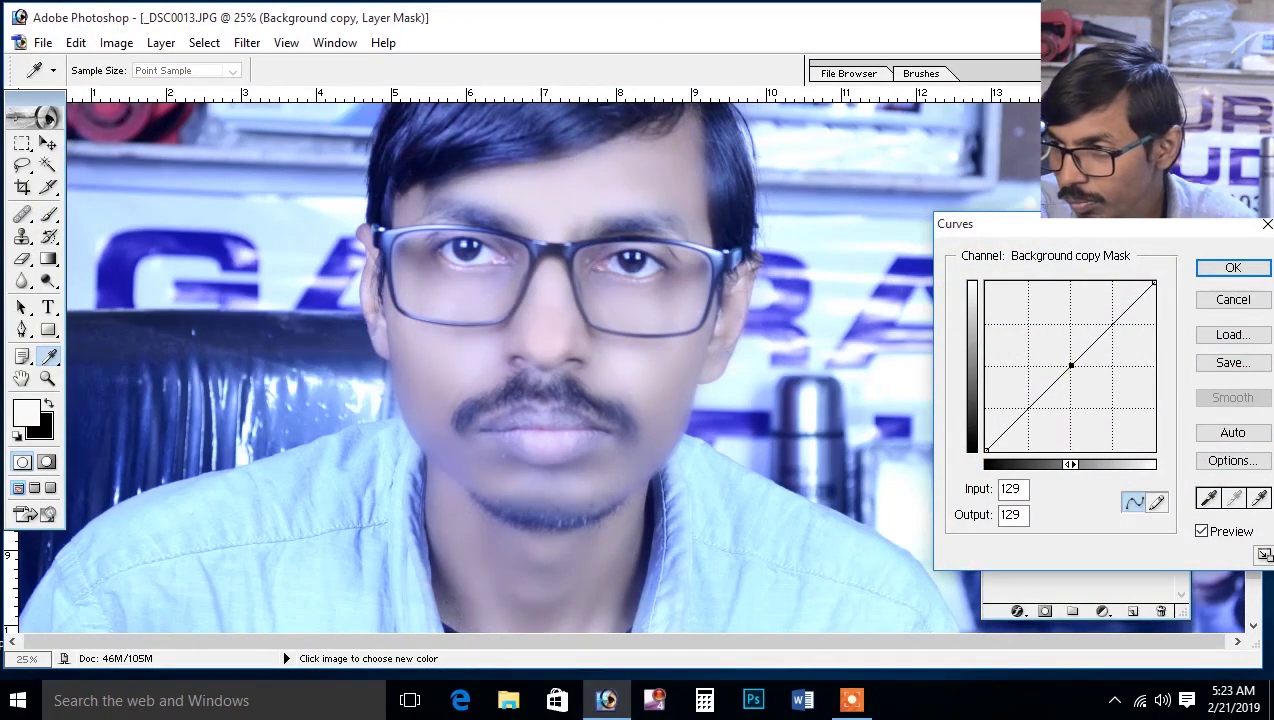
click(1264, 226)
scroll(227, 321, down, 2)
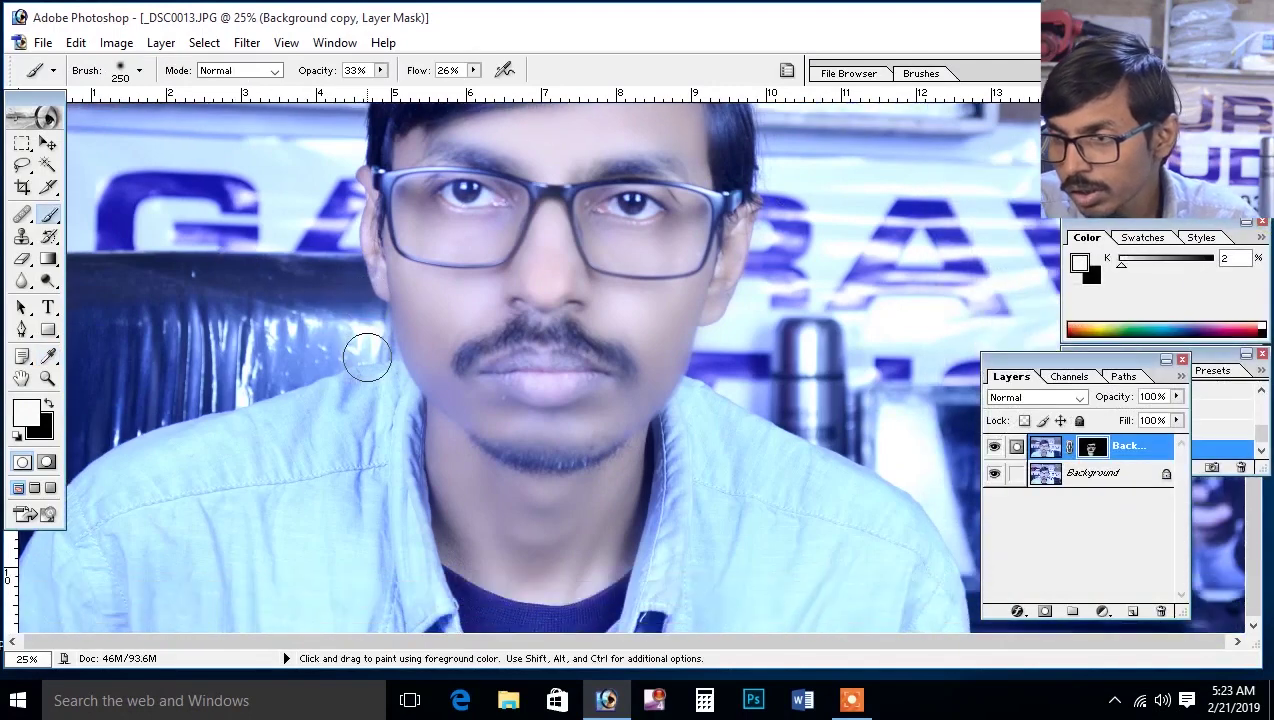
scroll(370, 345, up, 2)
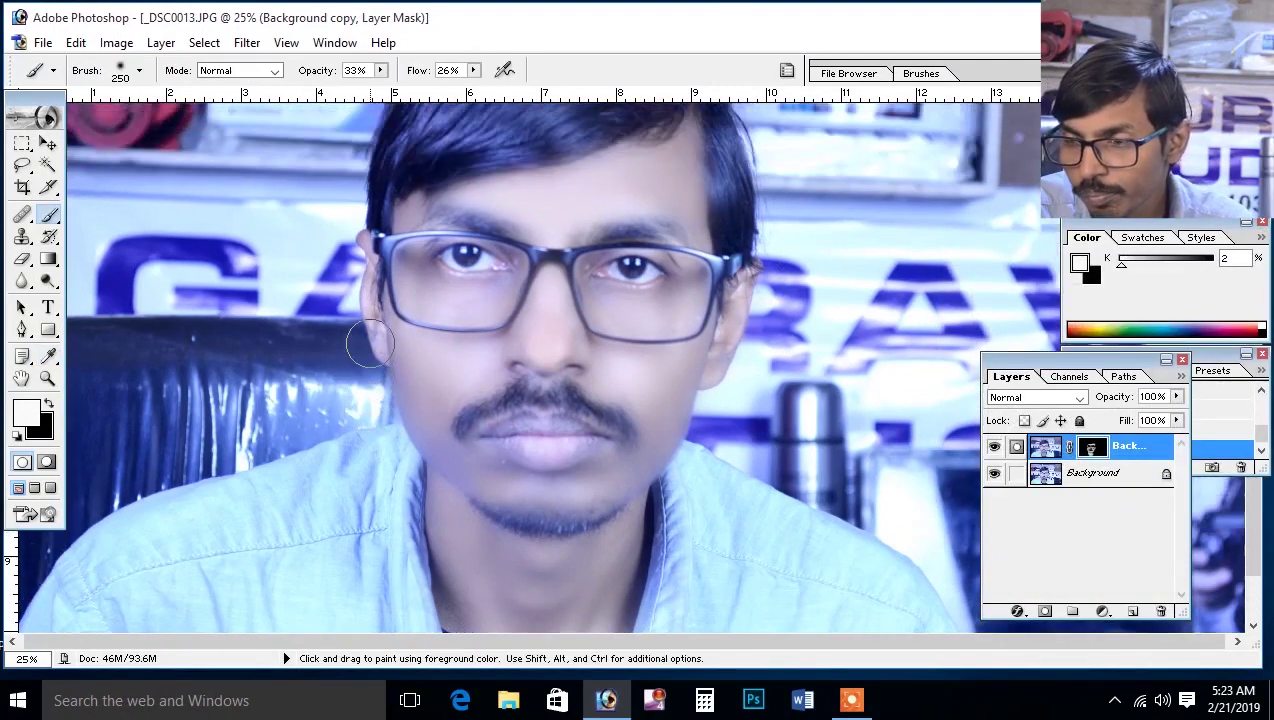
scroll(370, 345, up, 1)
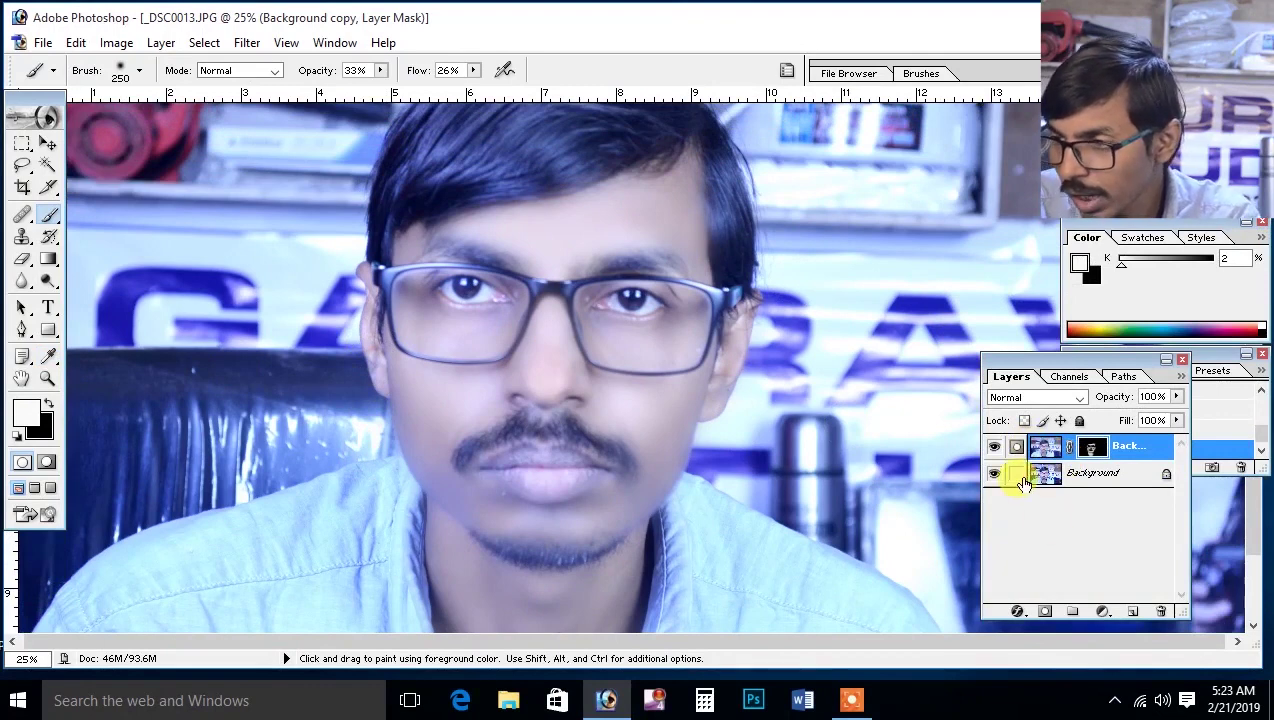
Flatten the image, duplicate the Background, and brighten the new copy with a raised Curves midpoint.
key(ctrl+e)
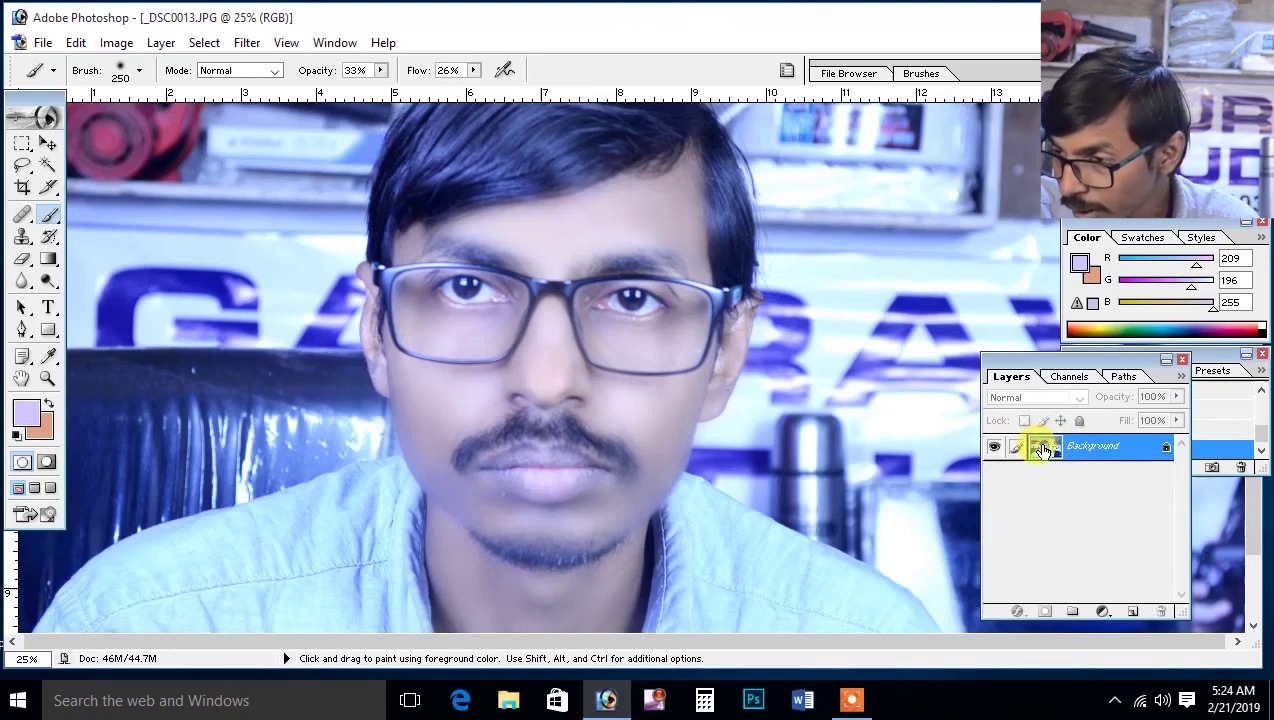
drag(1043, 450, 1133, 608)
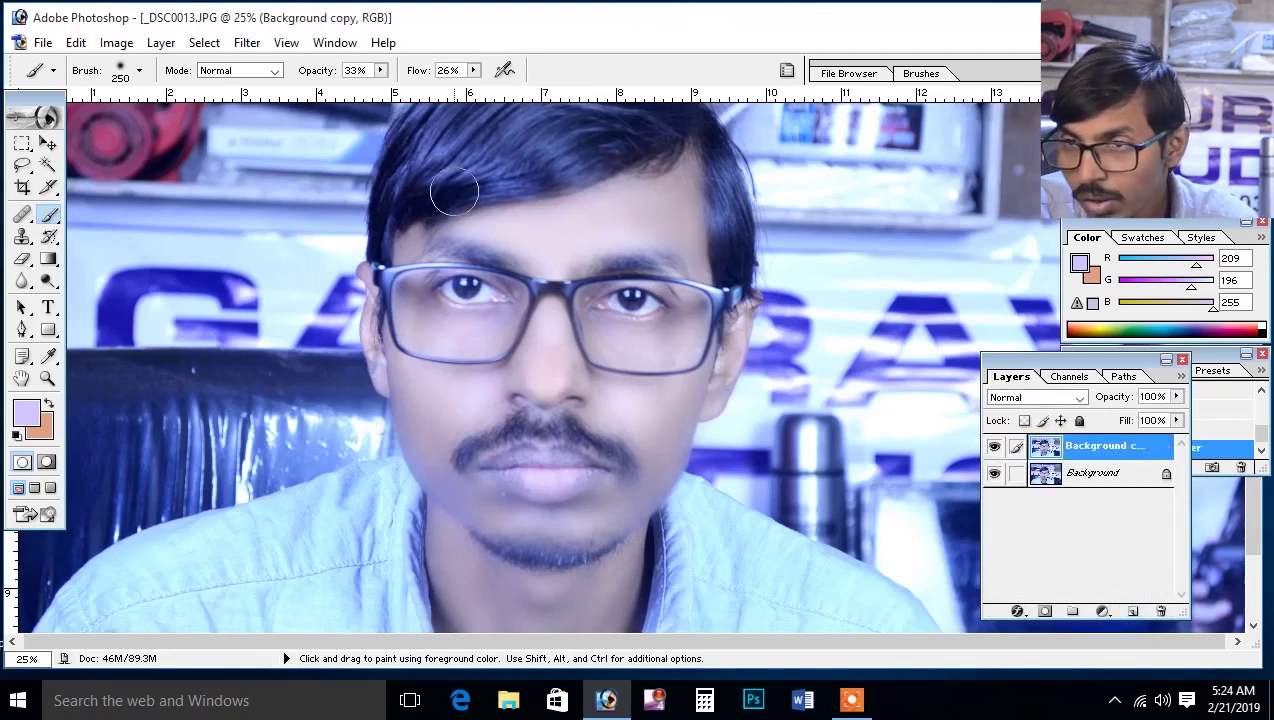
click(116, 42)
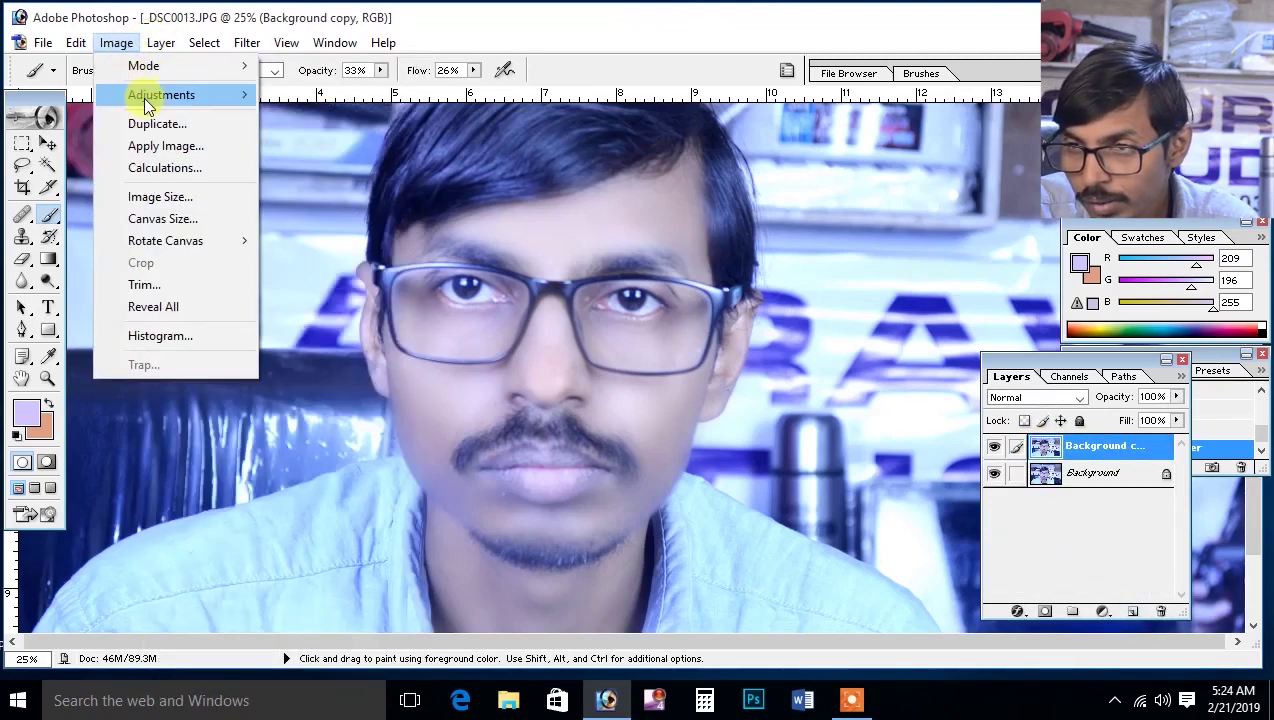
mouse_move(161, 95)
click(300, 177)
drag(1061, 362, 1064, 363)
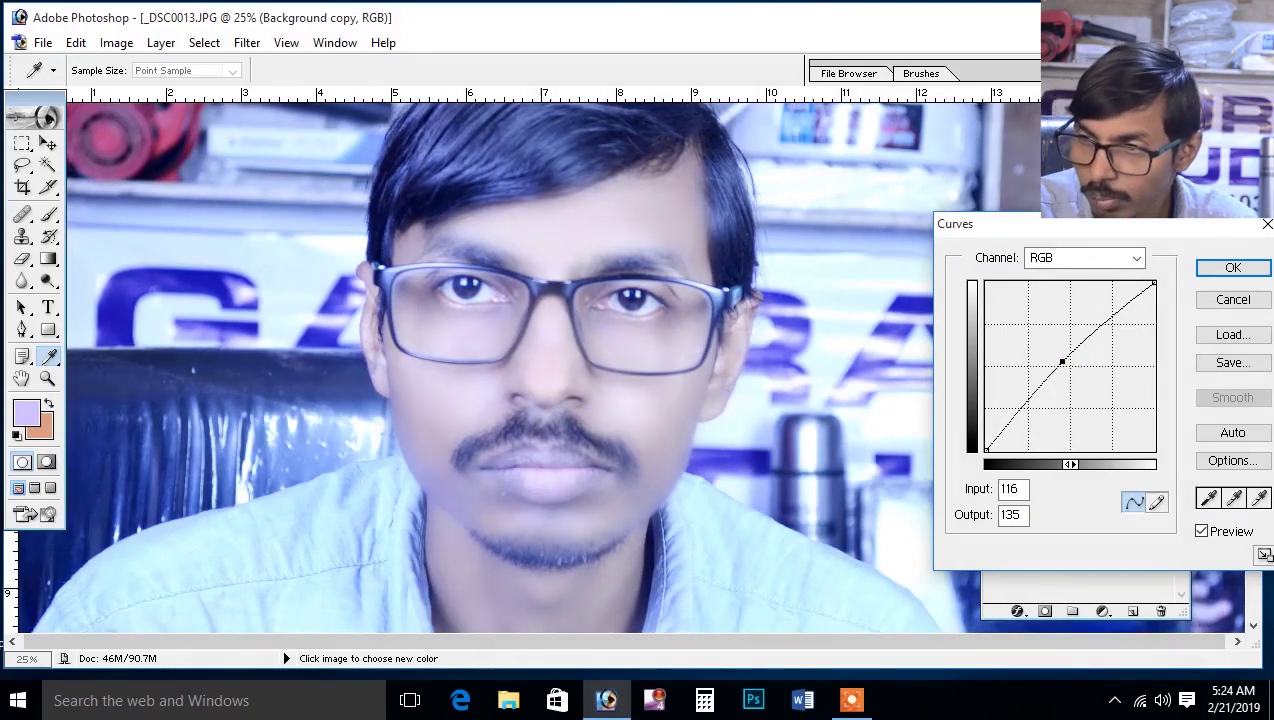
click(1233, 268)
Apply Brightness/Contrast to the Background copy with Contrast +7 and a slight brightness lift.
key(b)
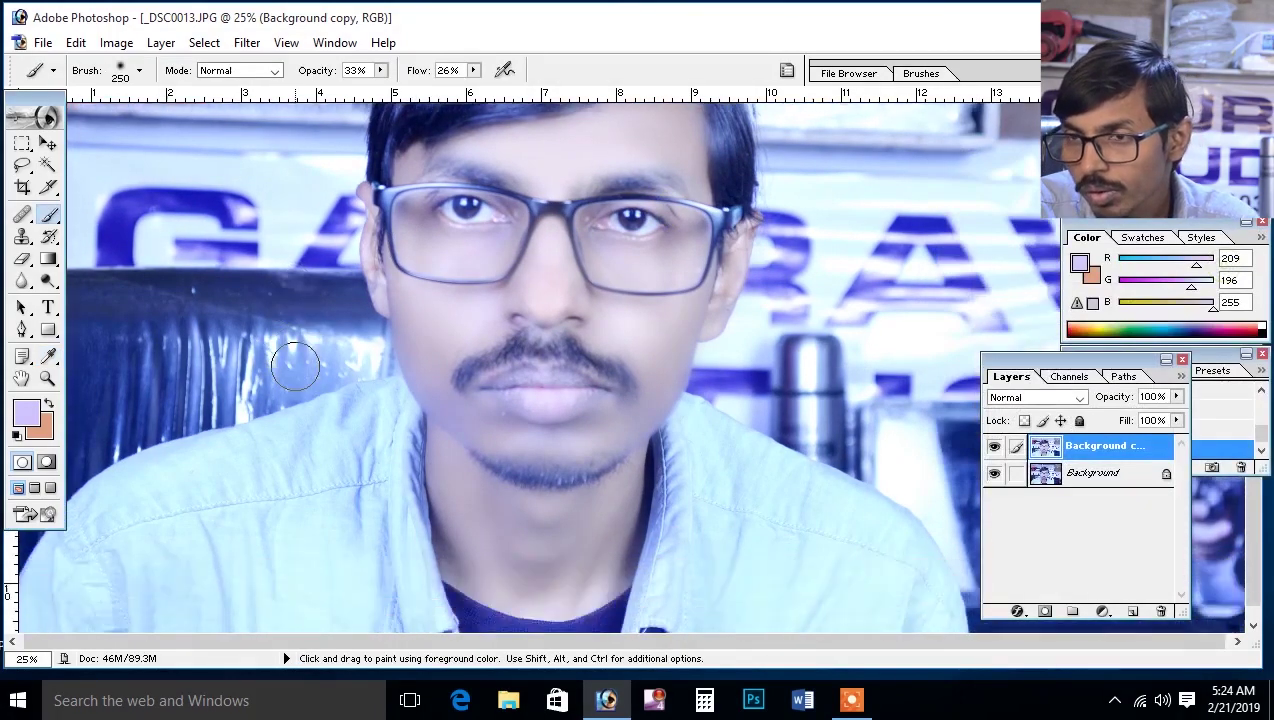
click(116, 43)
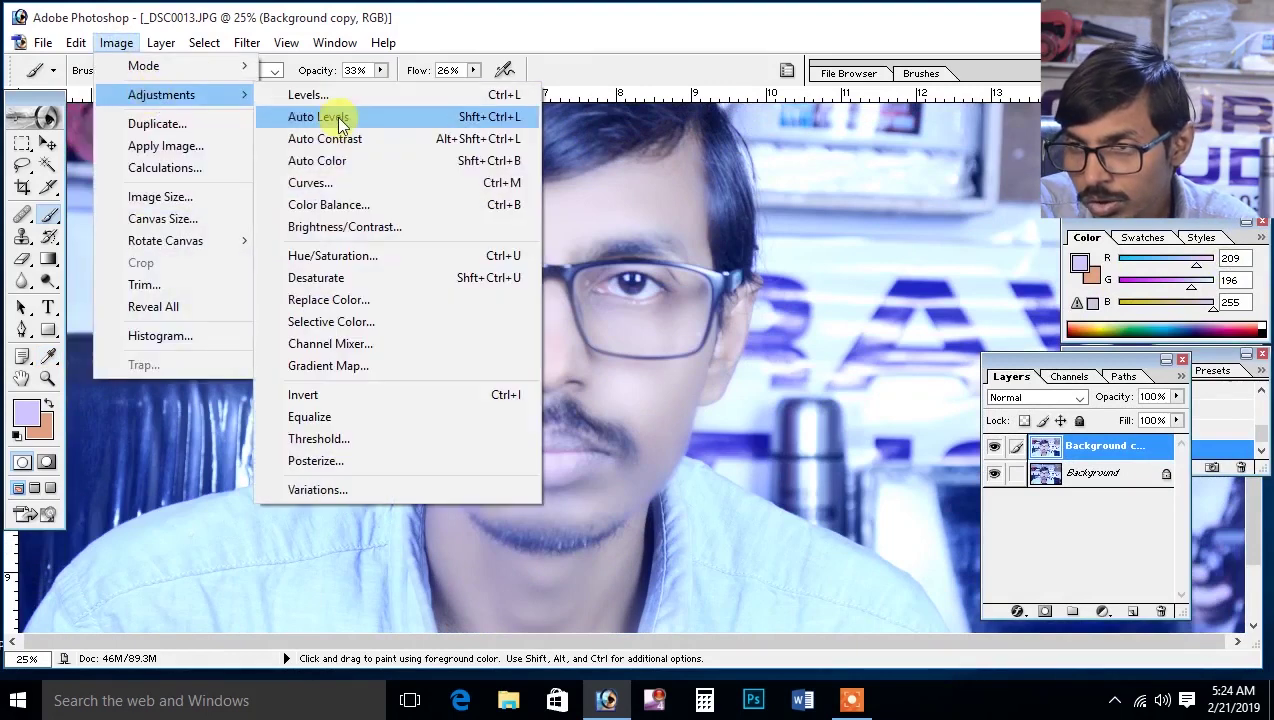
click(331, 224)
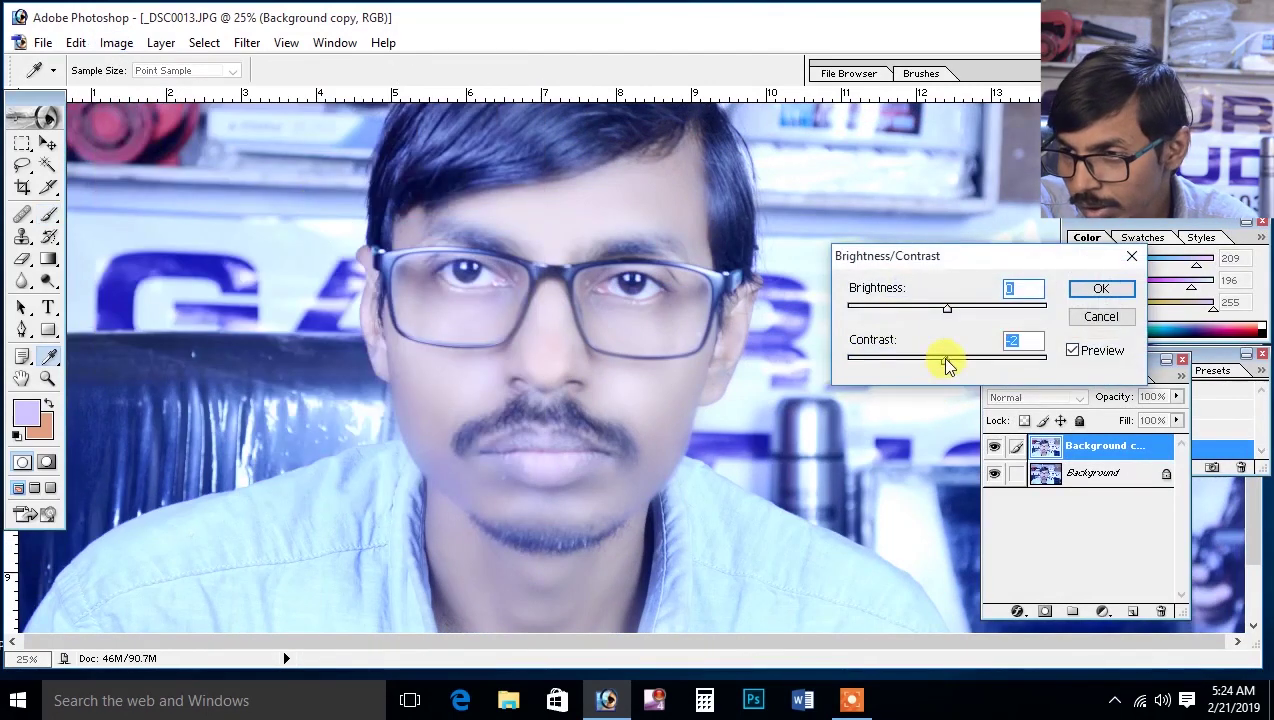
drag(947, 363, 962, 363)
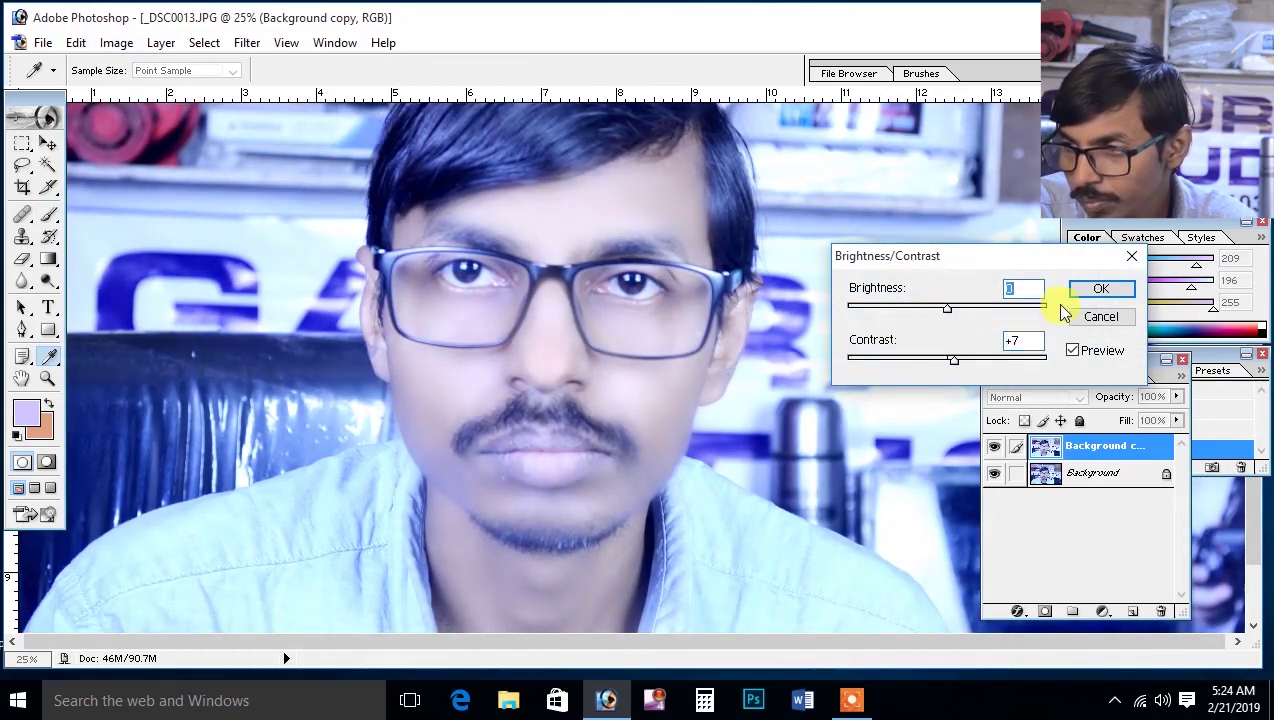
click(1100, 289)
key(b)
scroll(483, 330, down, 1)
scroll(485, 340, up, 1)
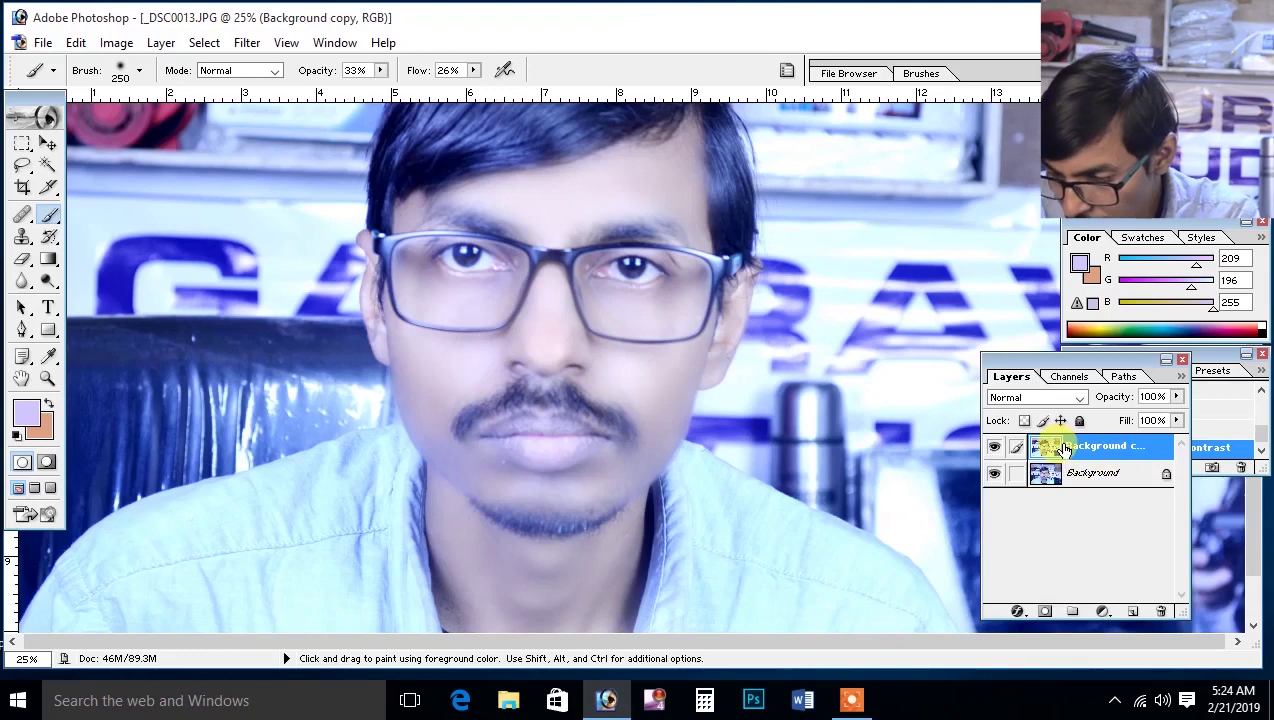
Merge the brightened copy into the Background and duplicate the Background layer again.
key(ctrl+e)
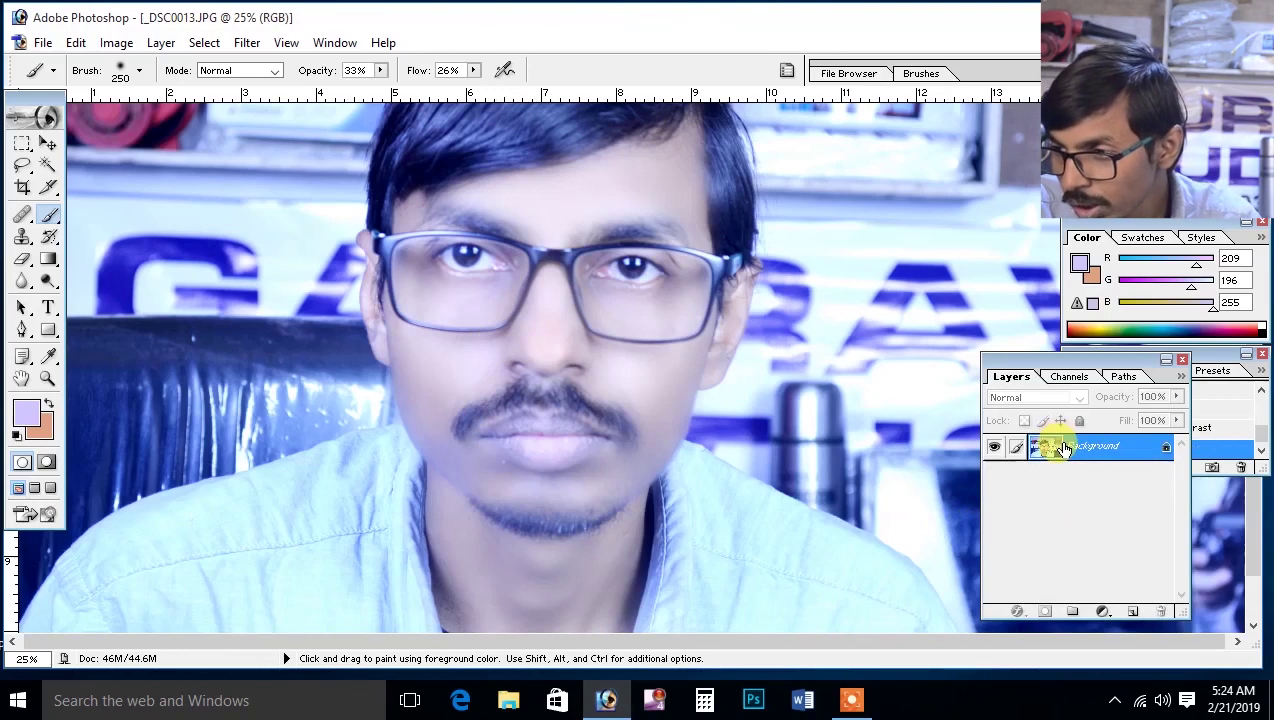
drag(1057, 447, 1131, 610)
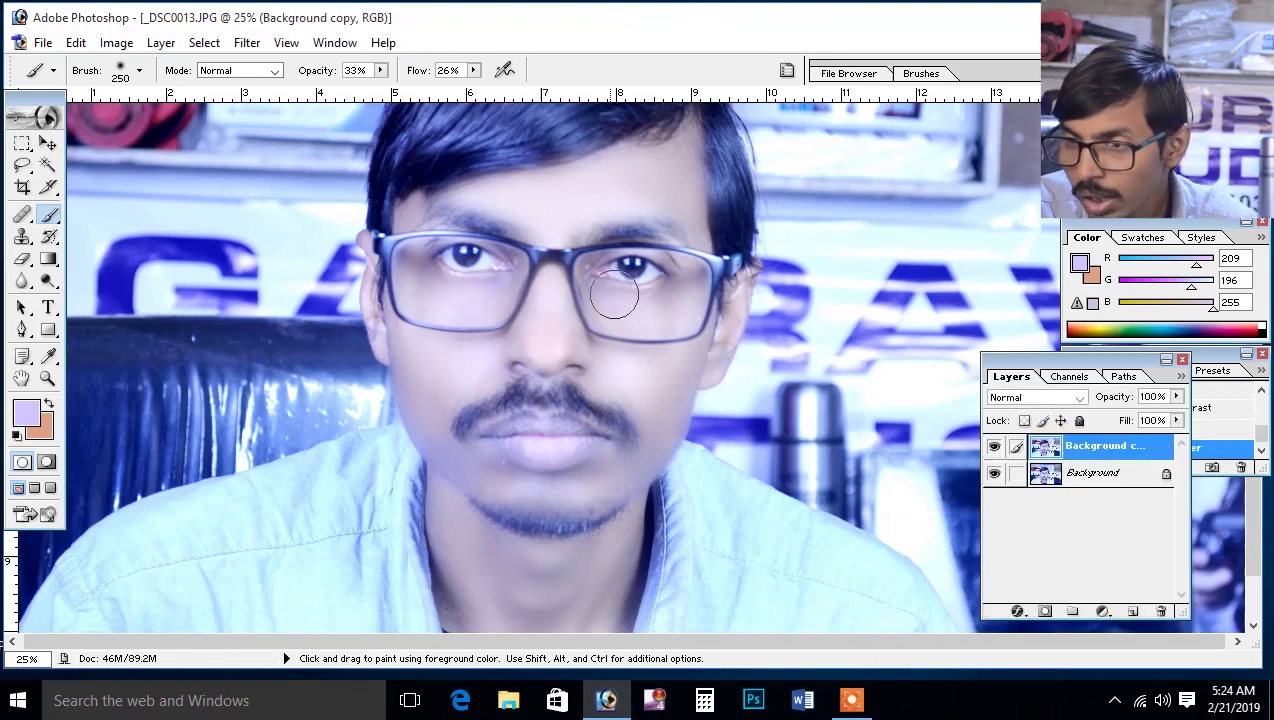
scroll(560, 295, down, 2)
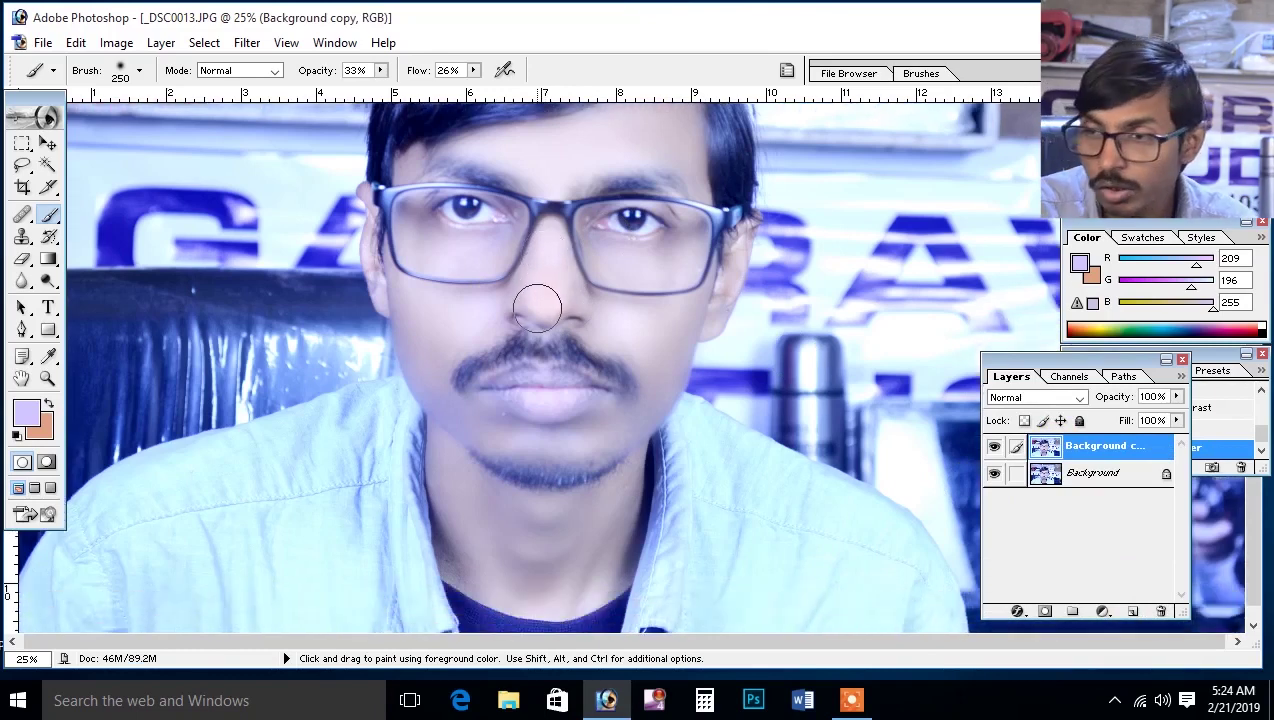
scroll(515, 298, up, 2)
scroll(515, 298, up, 1)
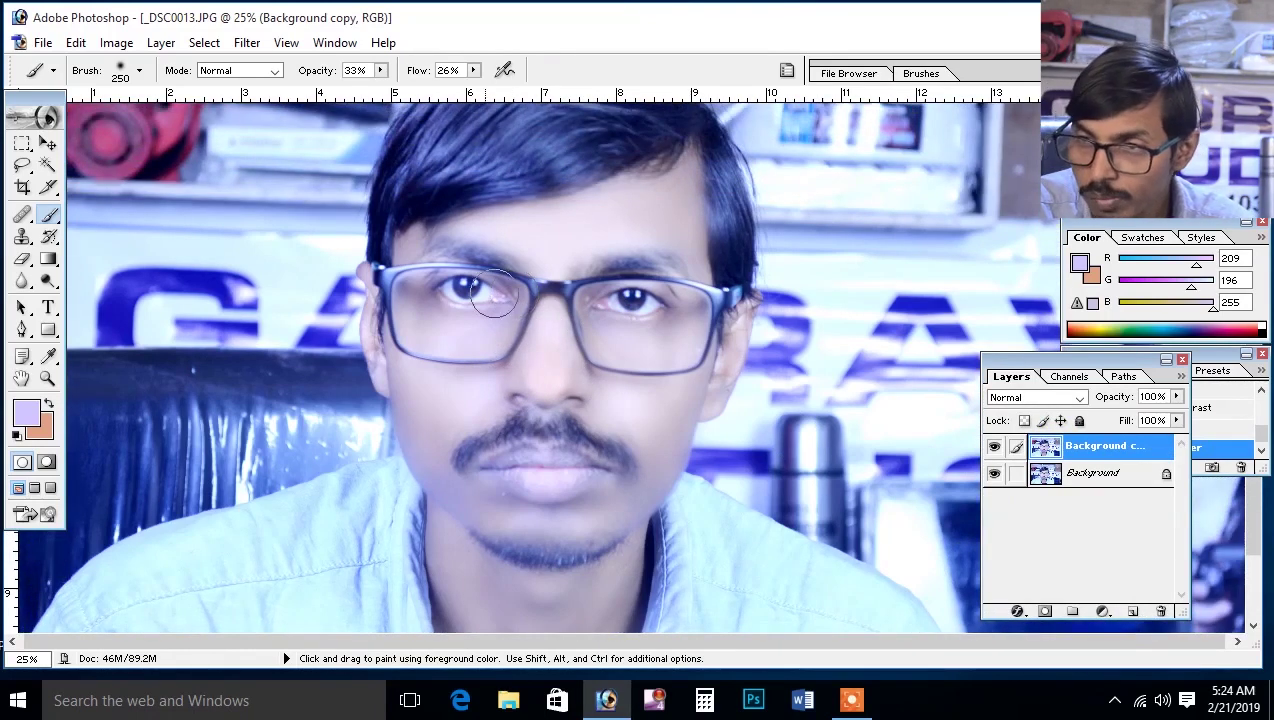
click(205, 42)
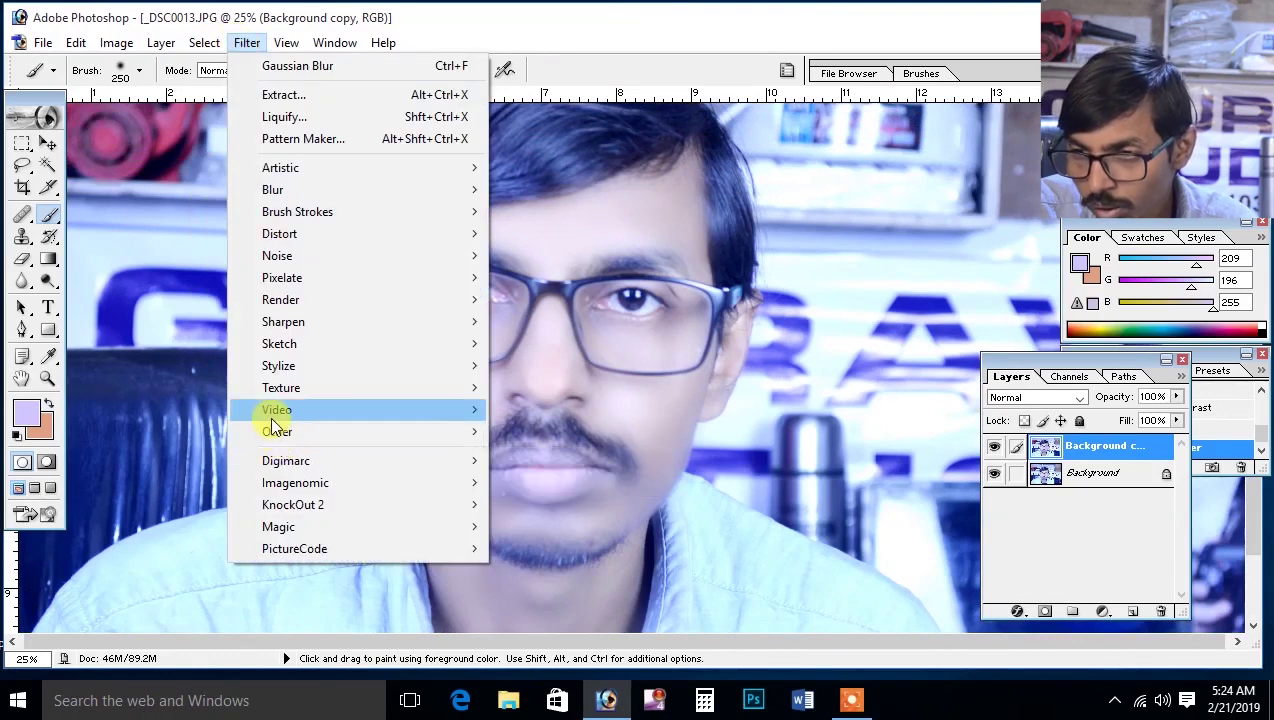
Apply a 14.7-pixel High Pass filter to the Background copy and blend it in Soft Light.
click(560, 450)
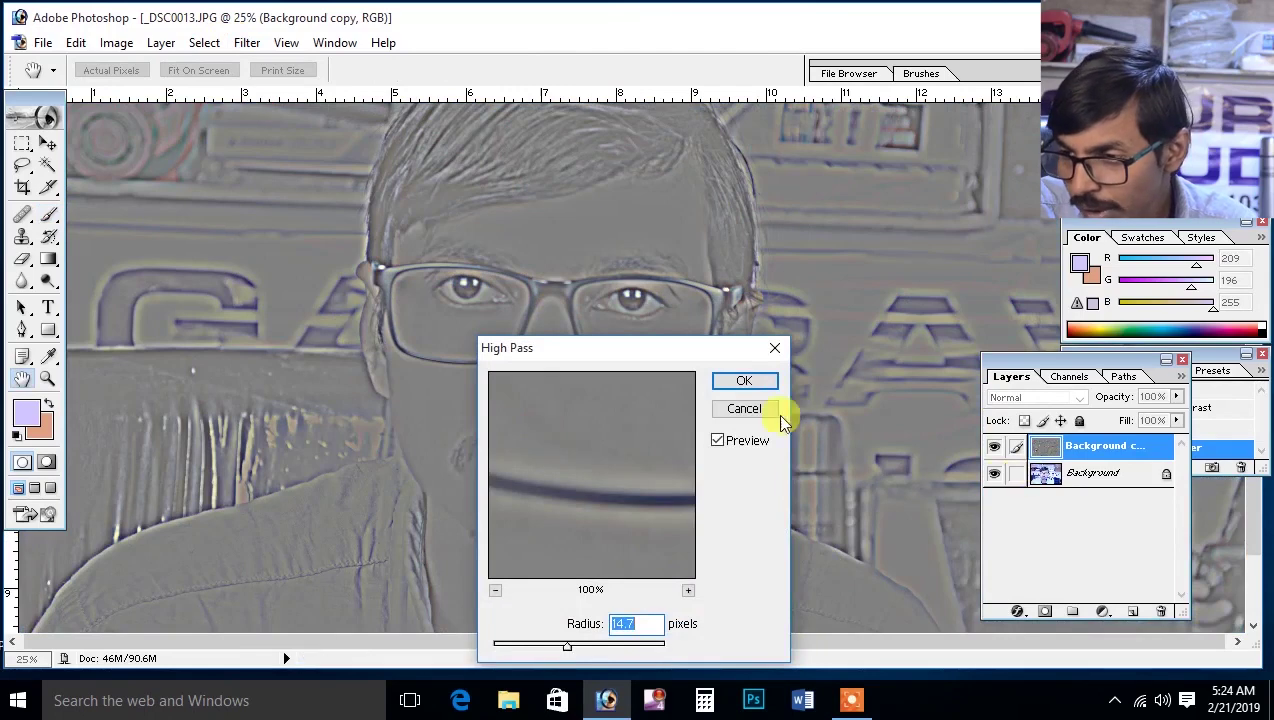
click(743, 381)
key(b)
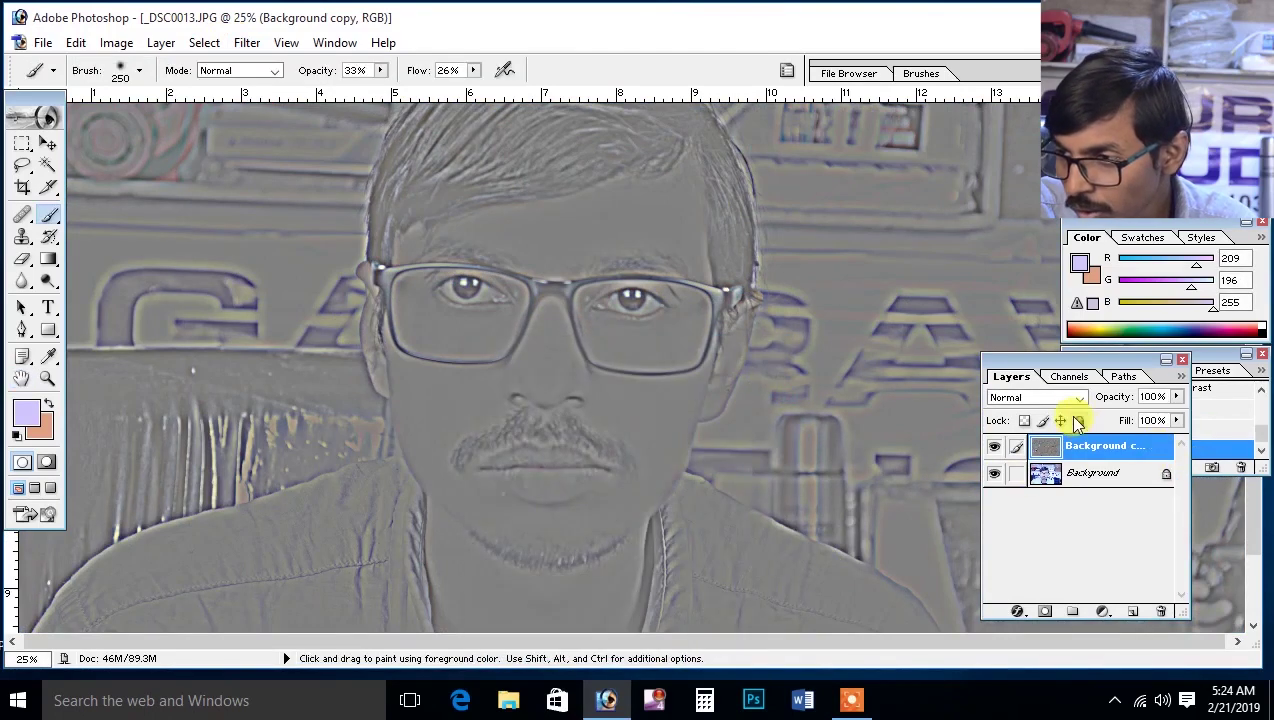
click(1079, 398)
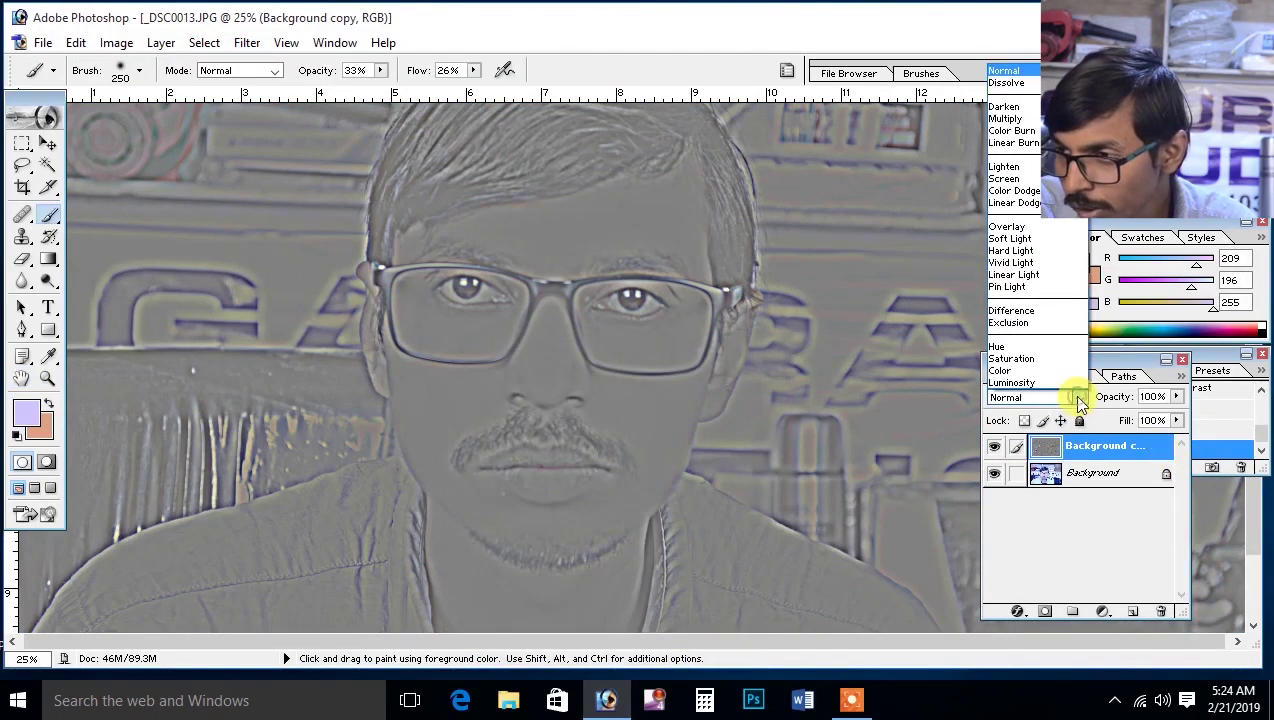
click(1012, 239)
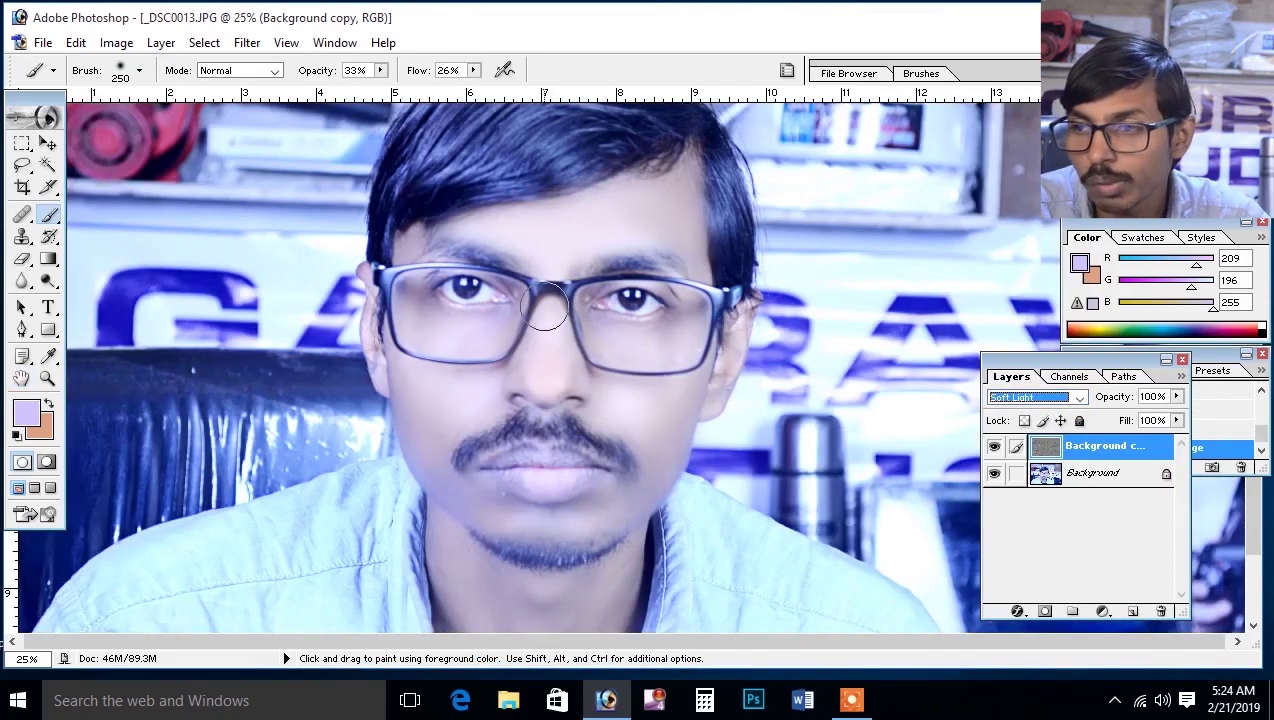
scroll(455, 300, down, 1)
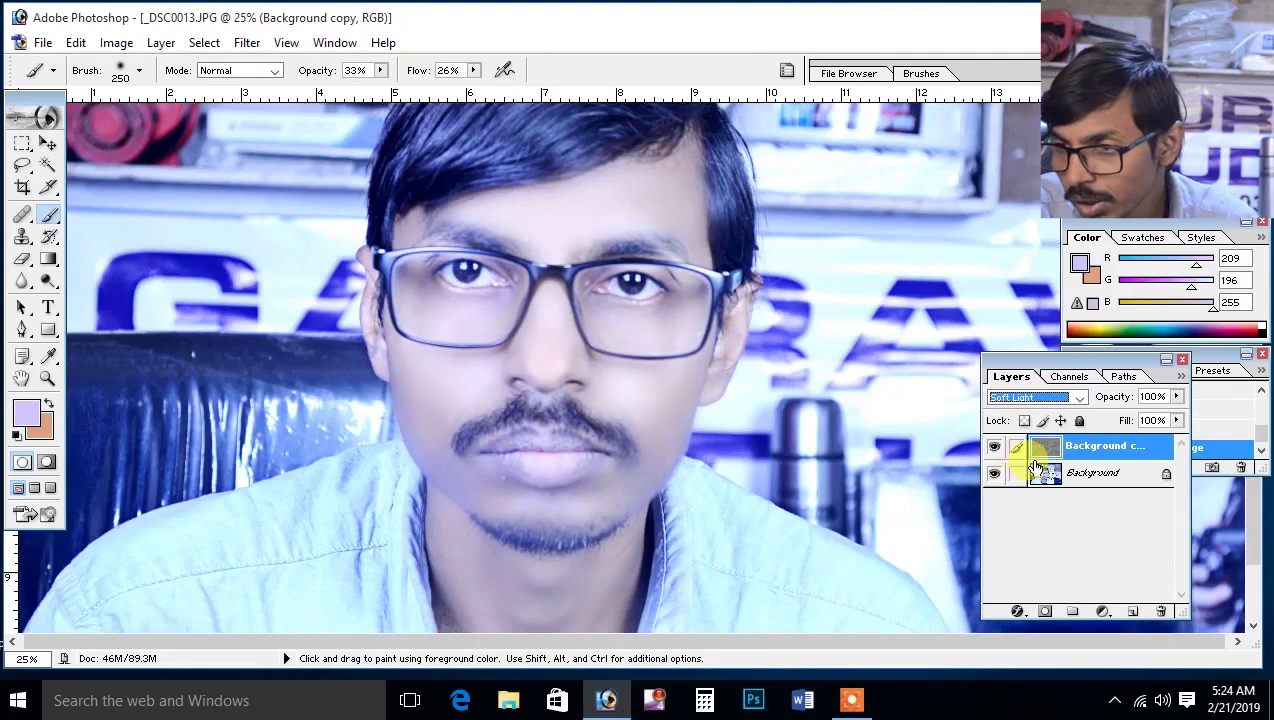
Merge the Soft Light layer down, duplicate the background, and apply Unsharp Mask (Amount 50, Radius 1.0).
key(ctrl+e)
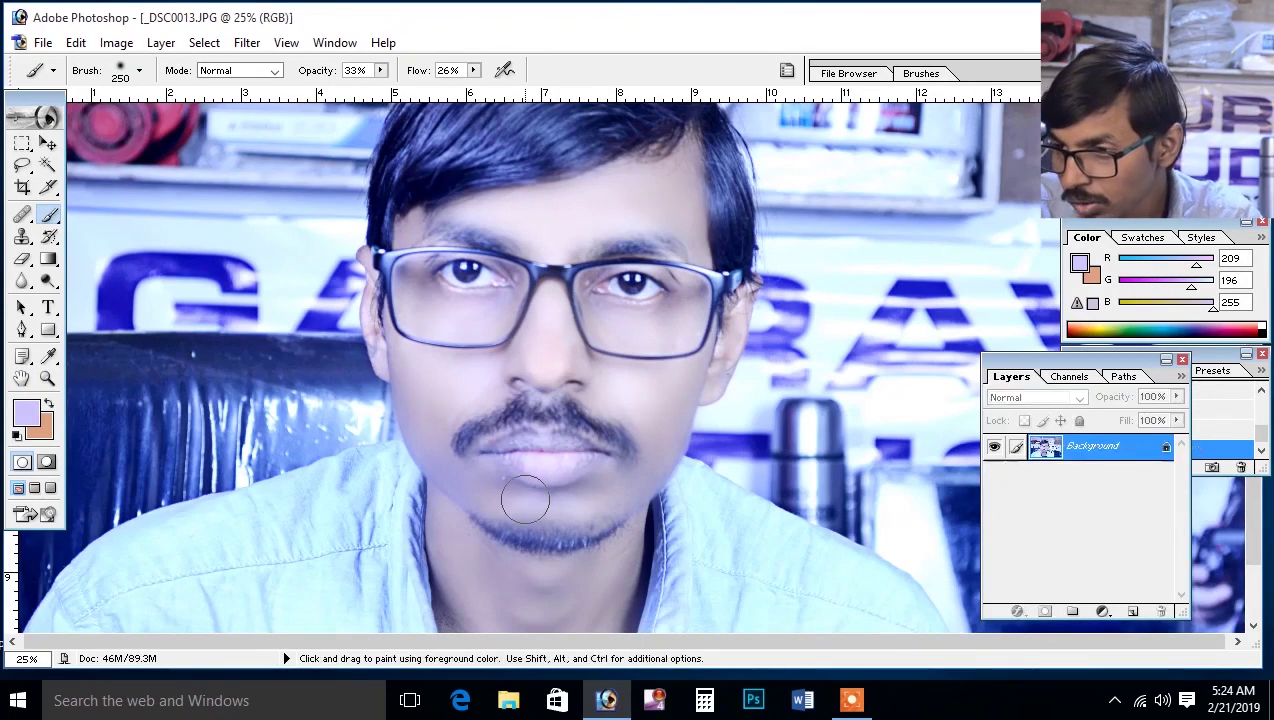
drag(1043, 447, 1133, 611)
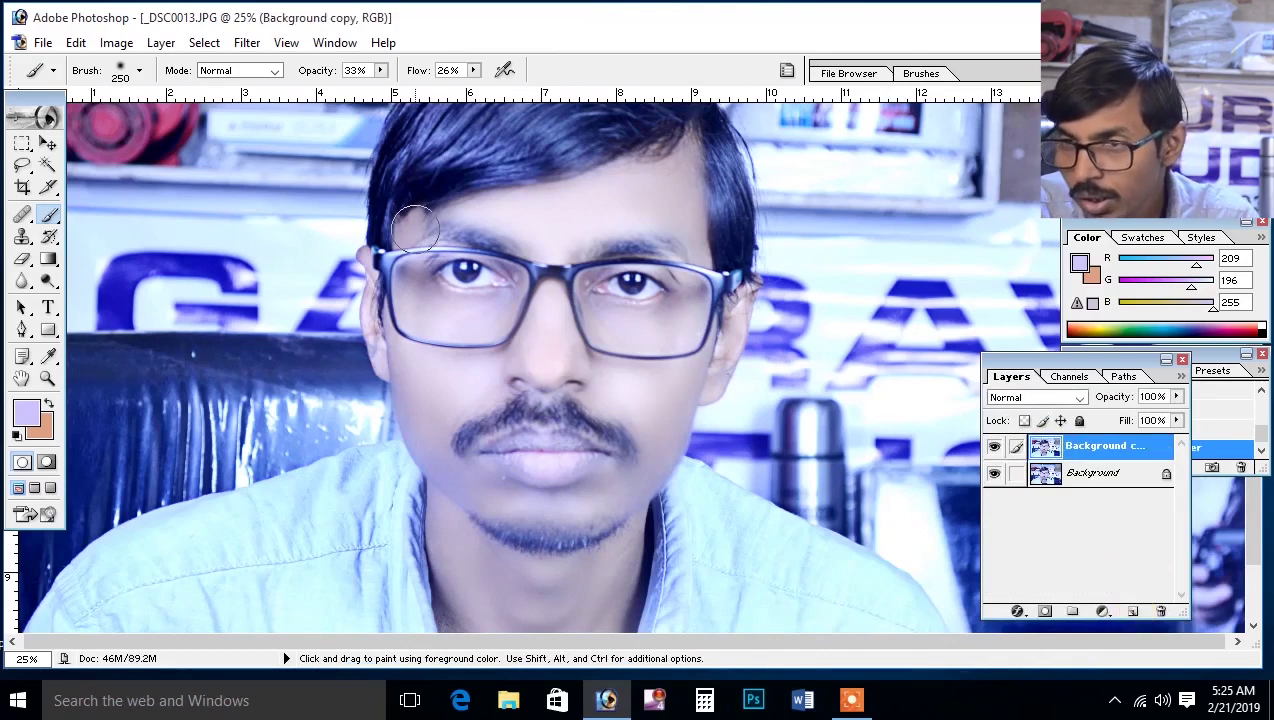
click(244, 43)
mouse_move(283, 322)
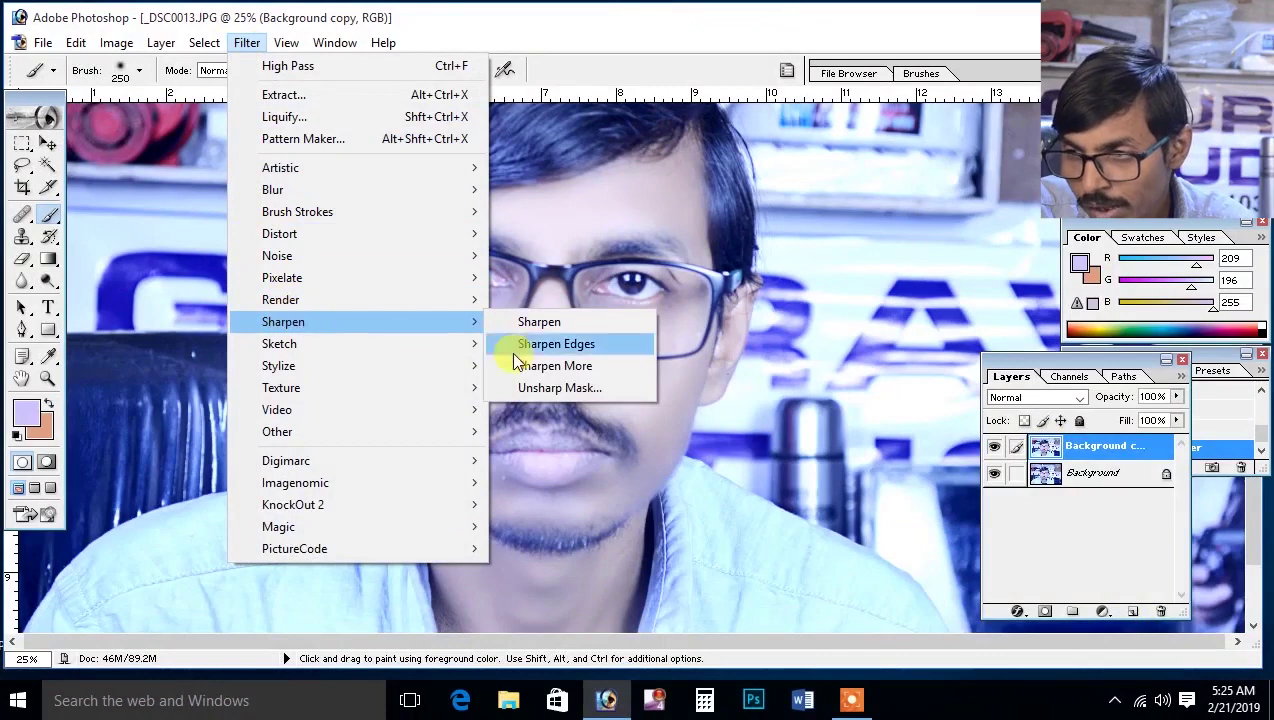
click(558, 387)
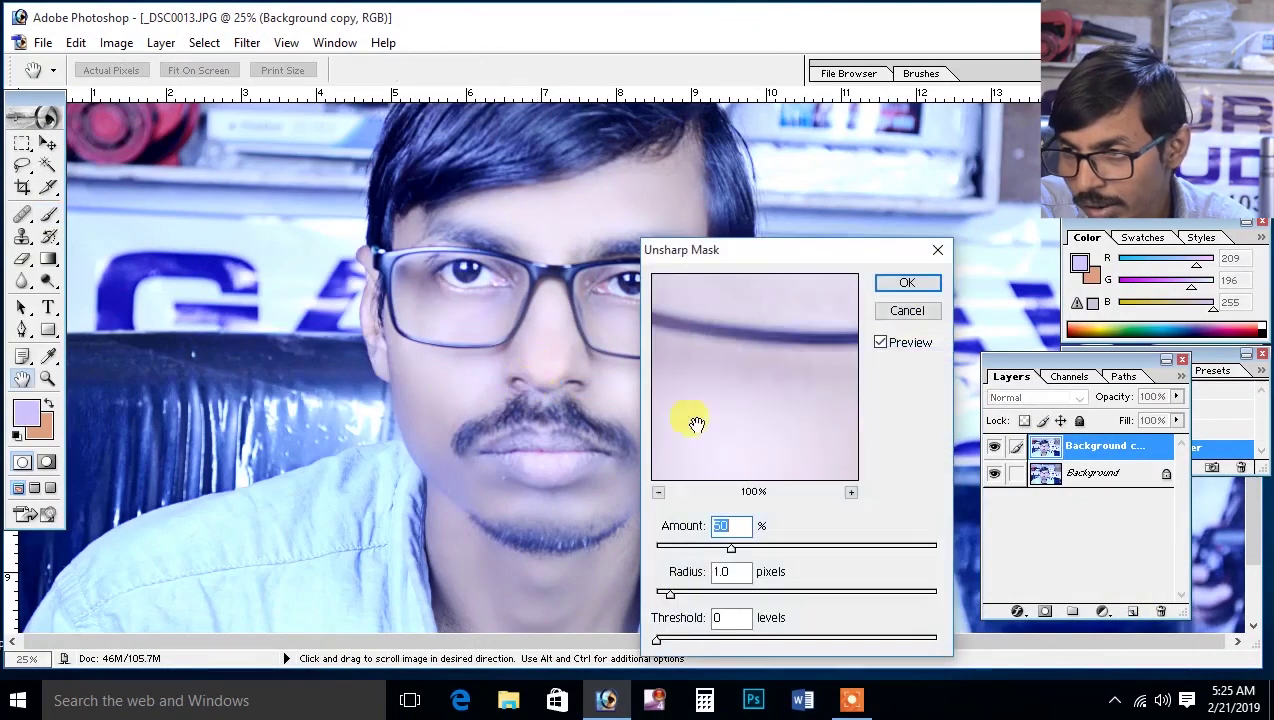
click(905, 285)
key(b)
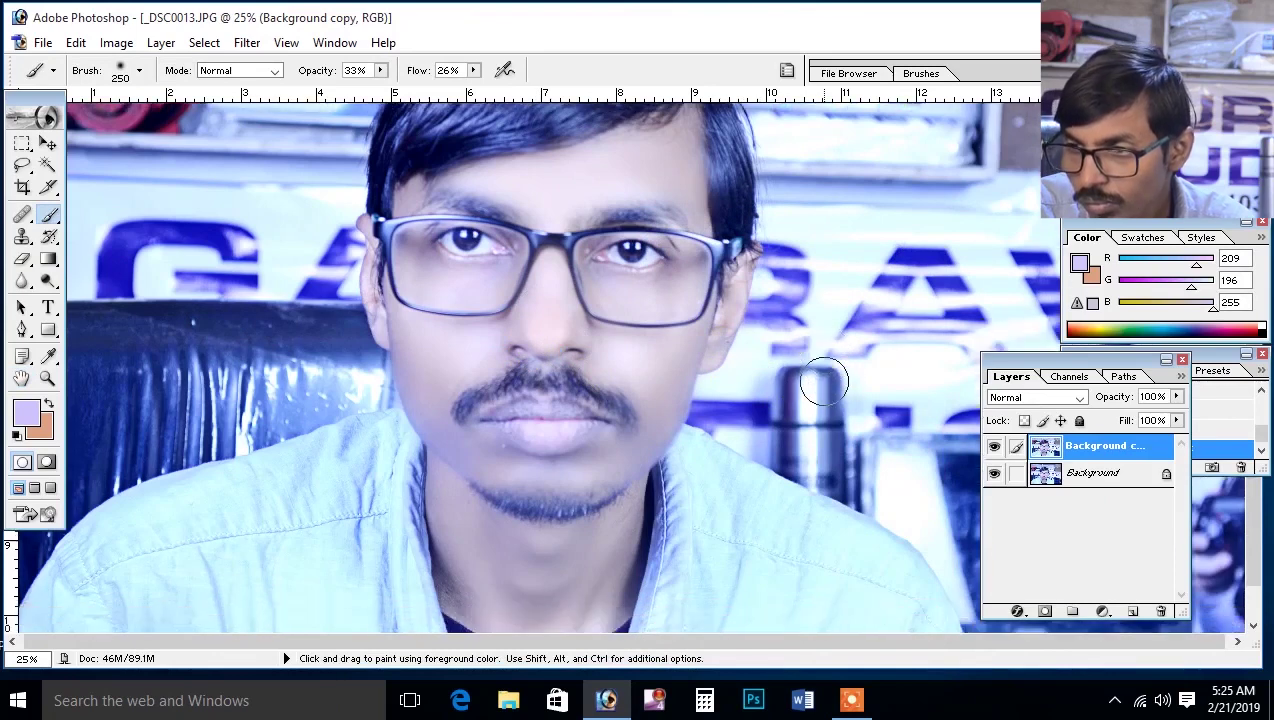
Merge the sharpened copy into the background and duplicate the Background layer again.
key(ctrl+e)
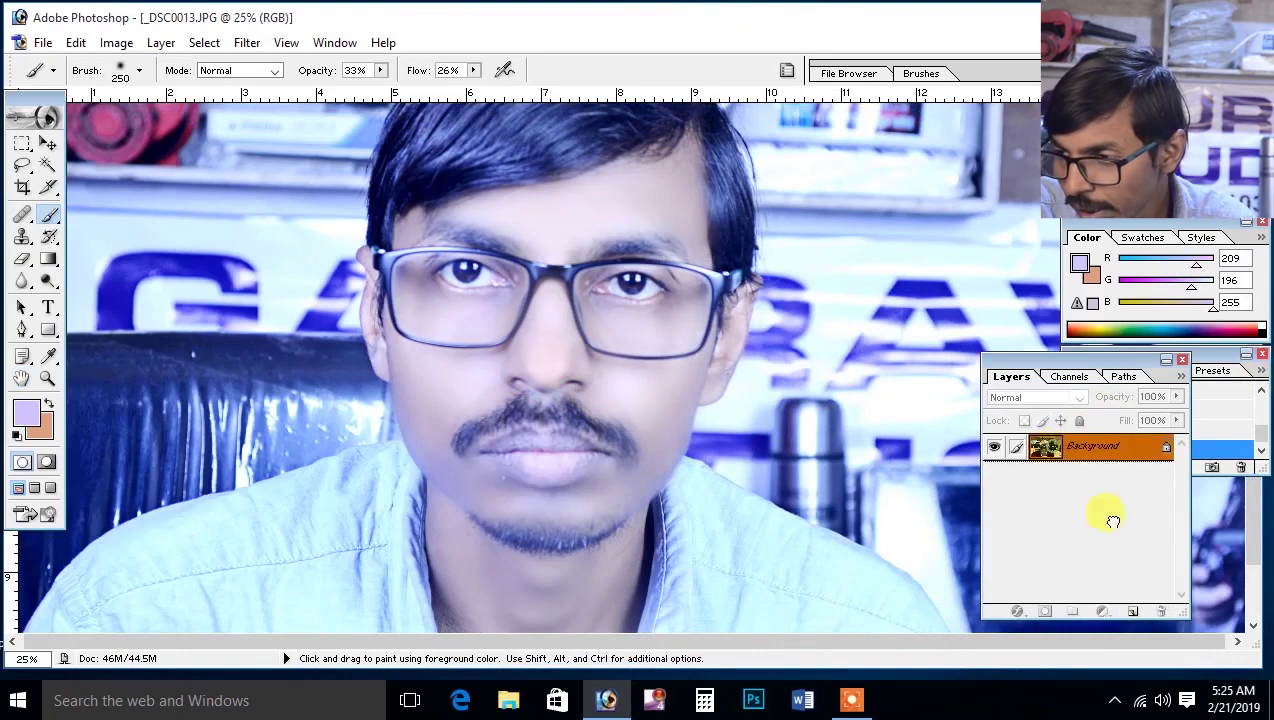
drag(1065, 447, 1133, 611)
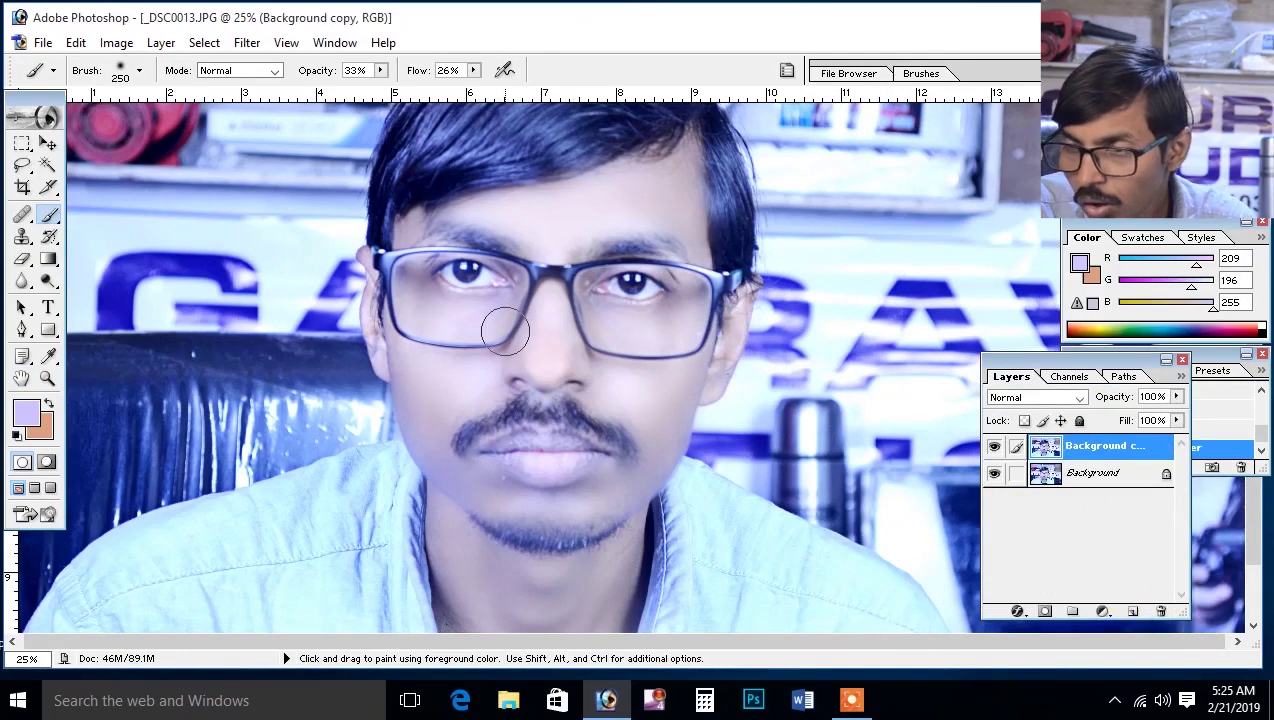
scroll(505, 330, up, 1)
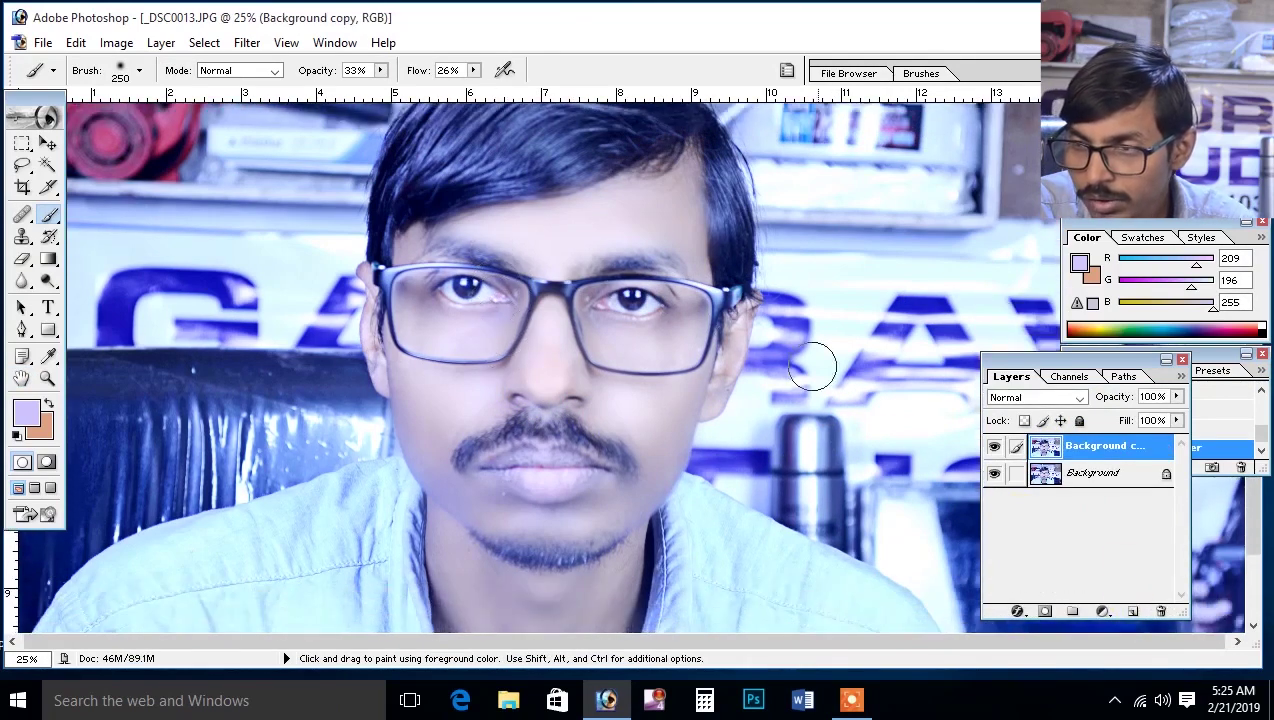
Add 2.03% Uniform noise to the Background copy layer.
click(246, 45)
mouse_move(277, 256)
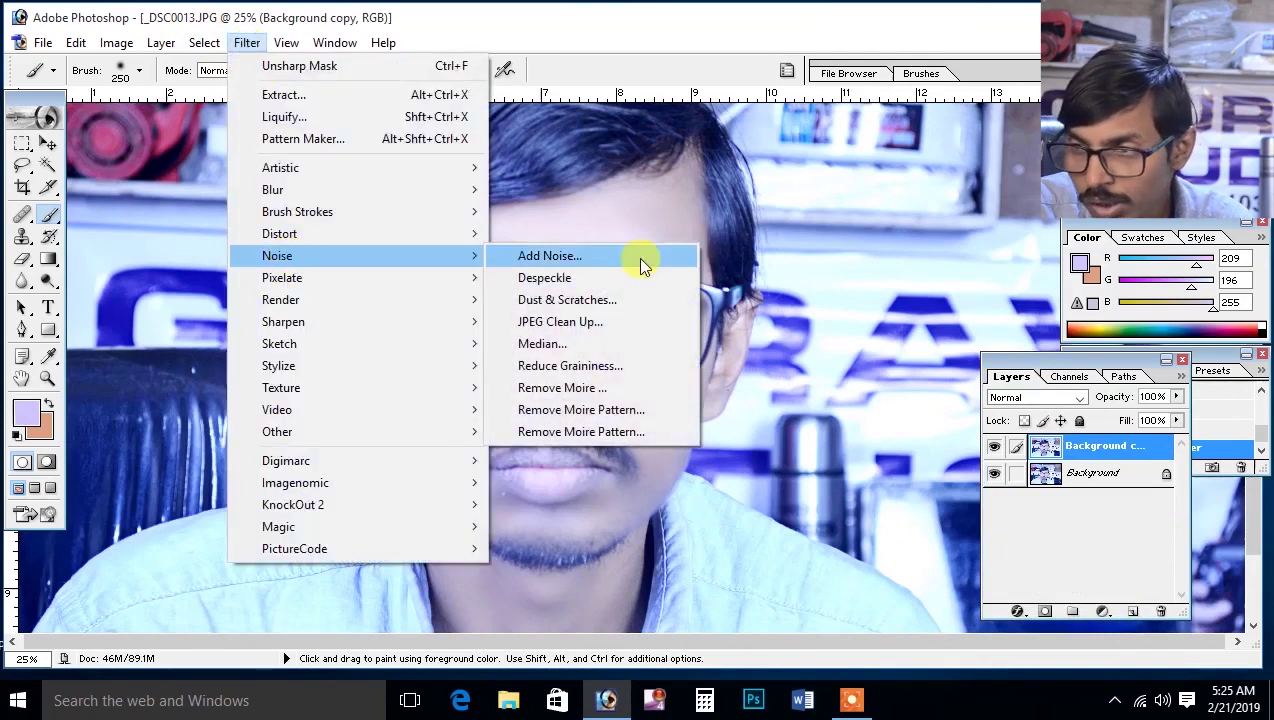
click(637, 257)
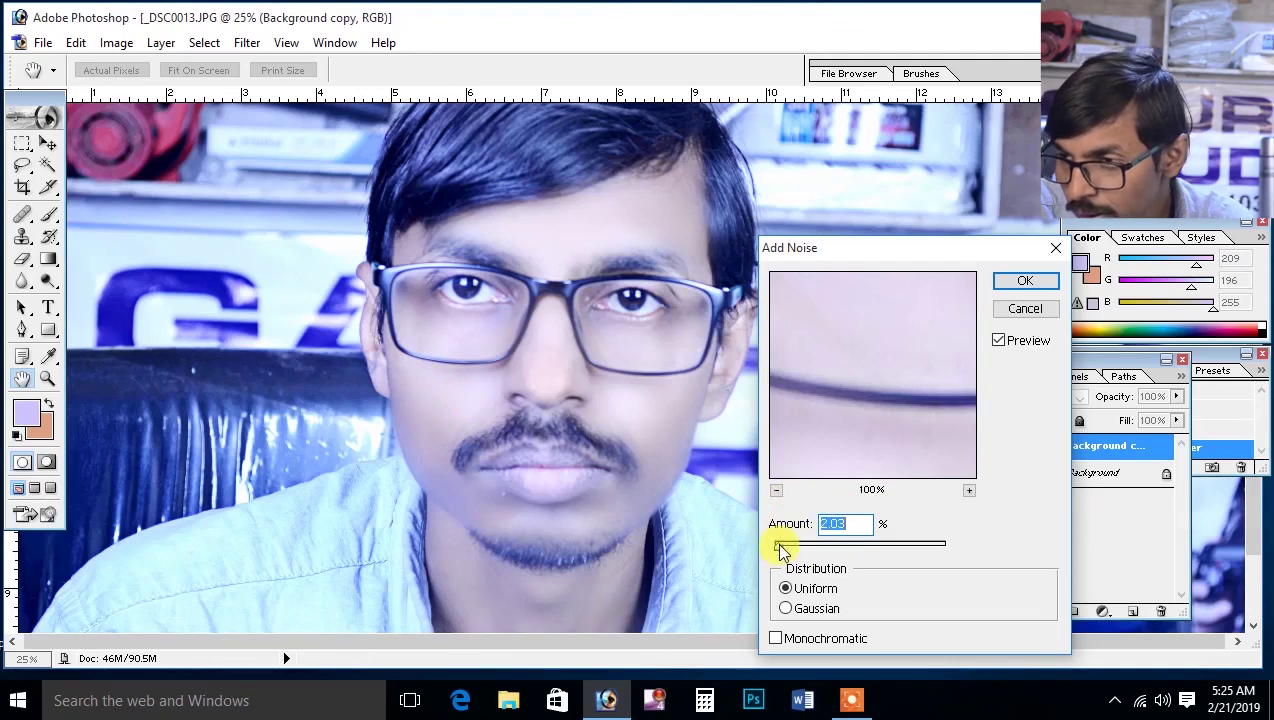
click(1025, 280)
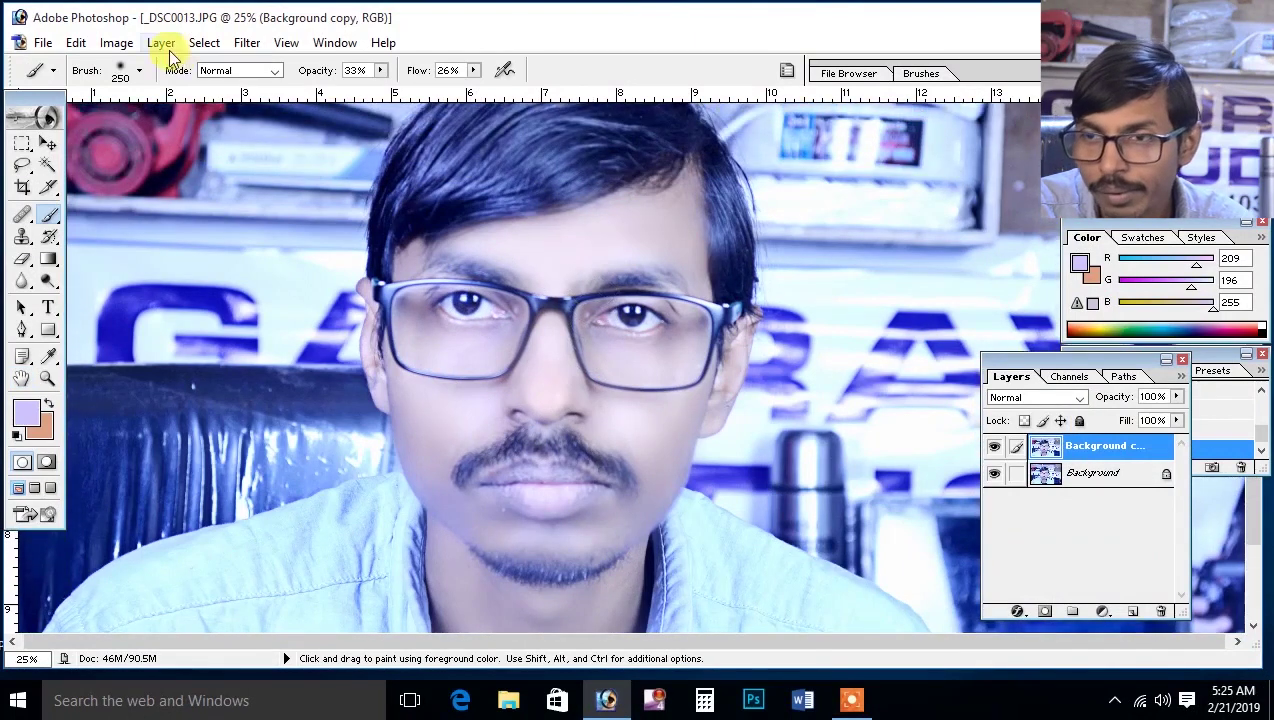
Start a Save As with the Desktop as location and JPEG as the format.
click(43, 43)
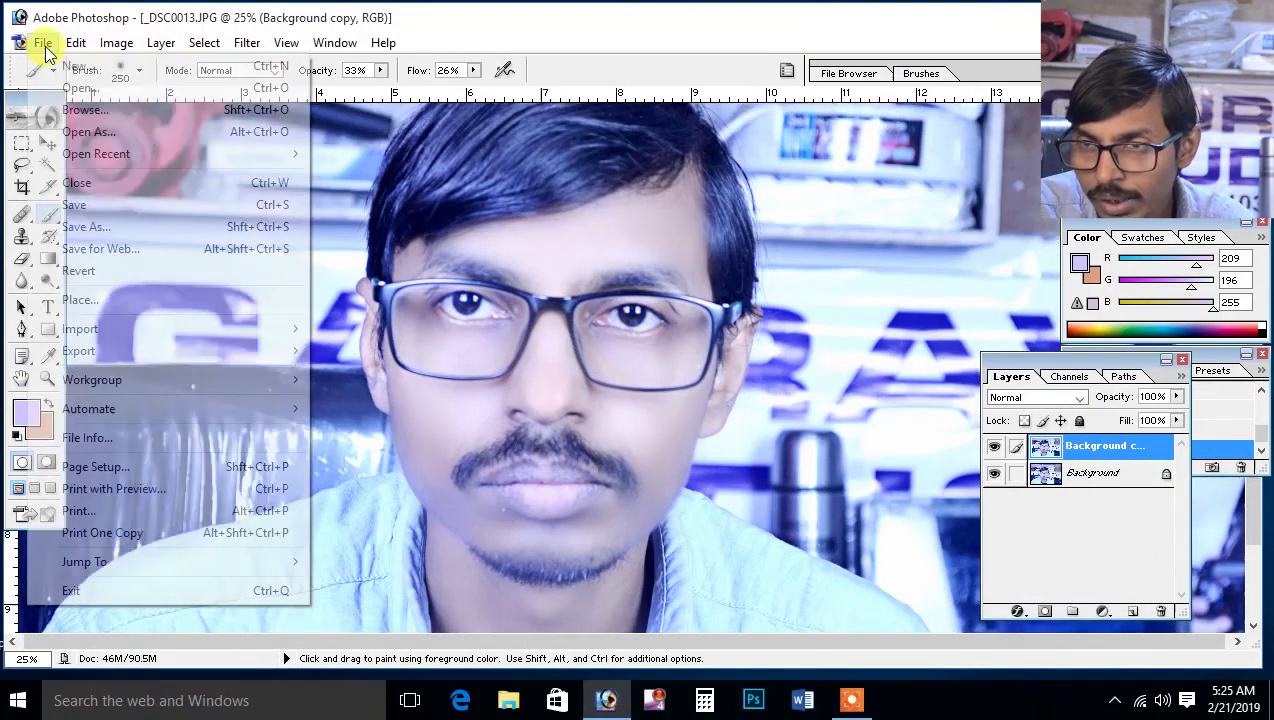
click(88, 228)
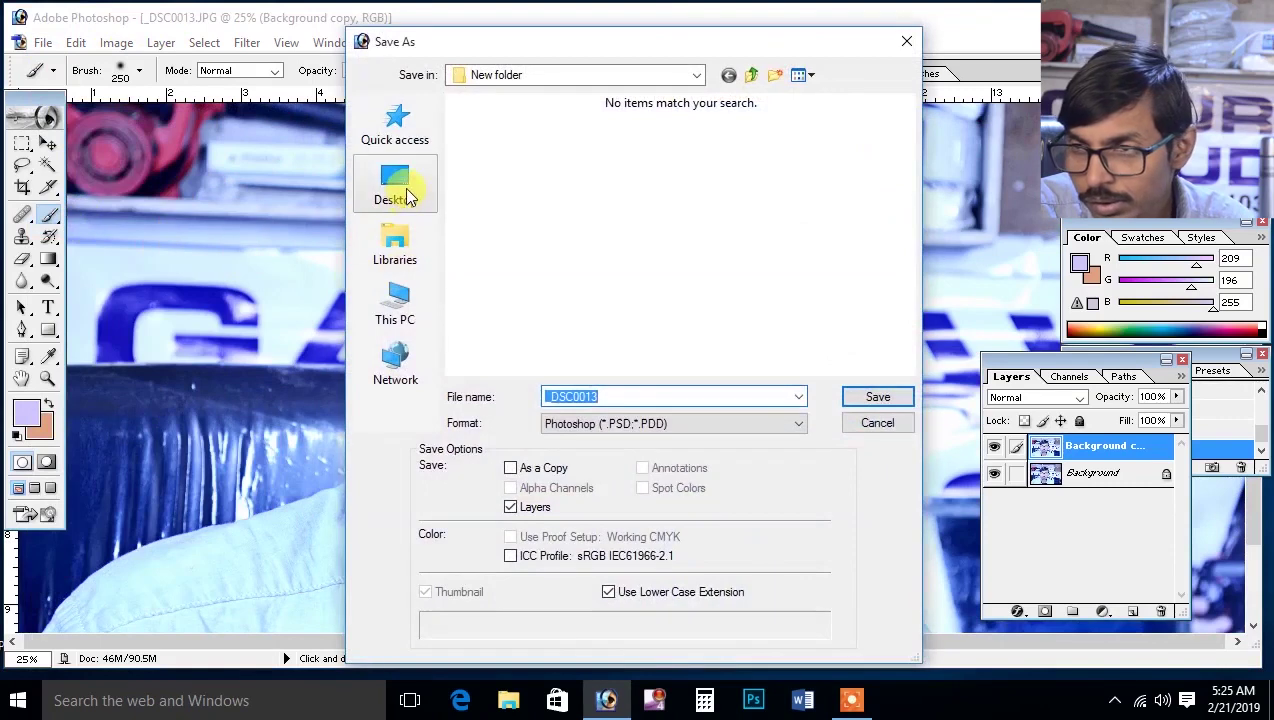
click(405, 190)
click(613, 423)
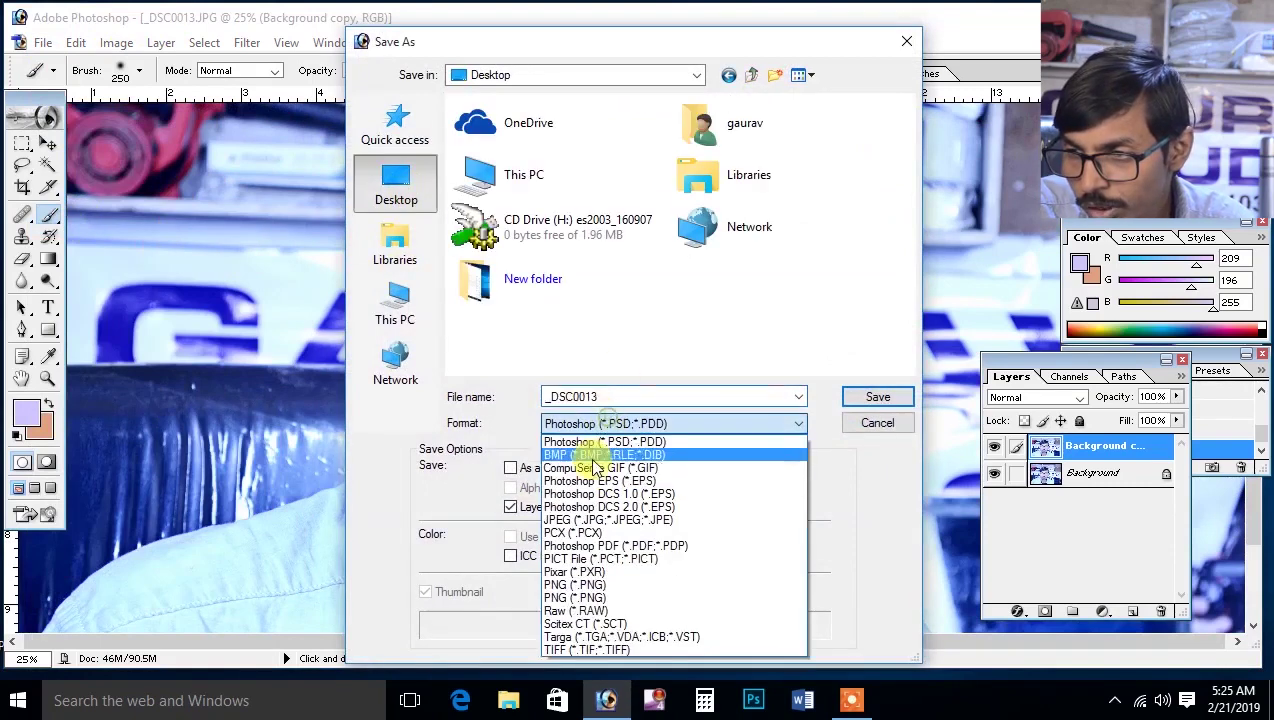
click(565, 516)
Name the file 'a', save it at JPEG quality 7, and close the original _DSC0013 document.
drag(644, 397, 512, 398)
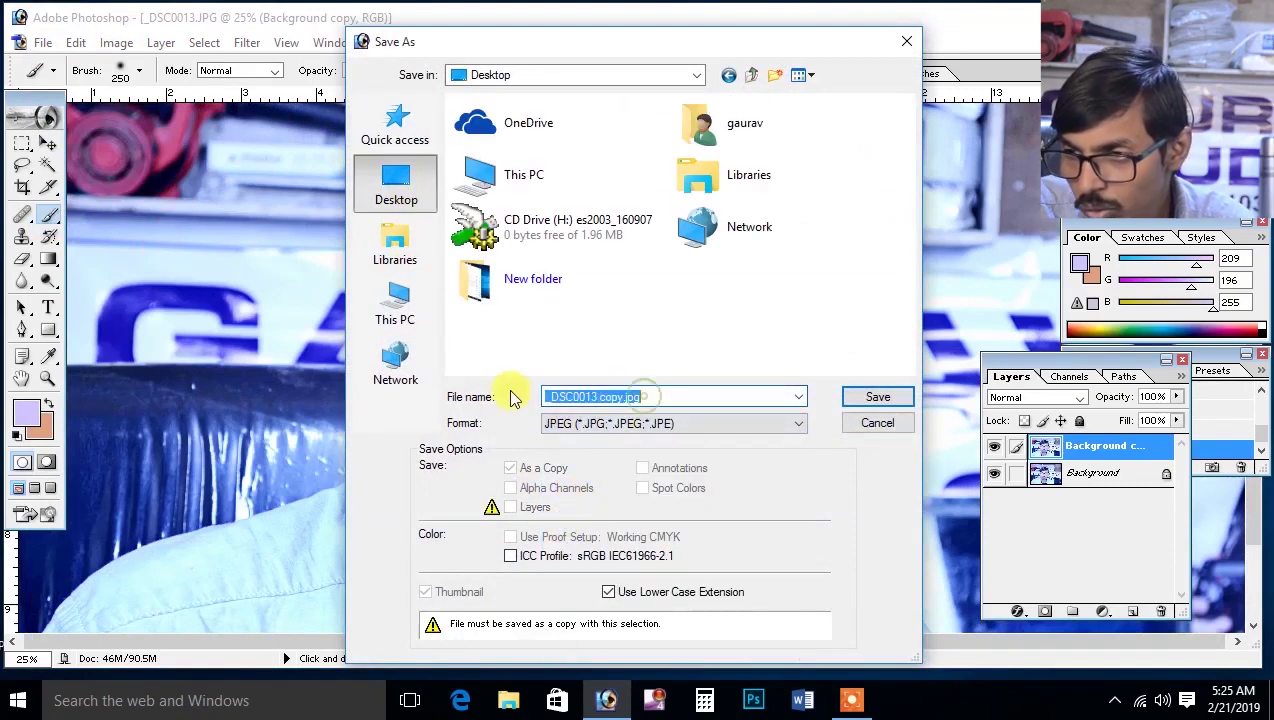
key(BackSpace)
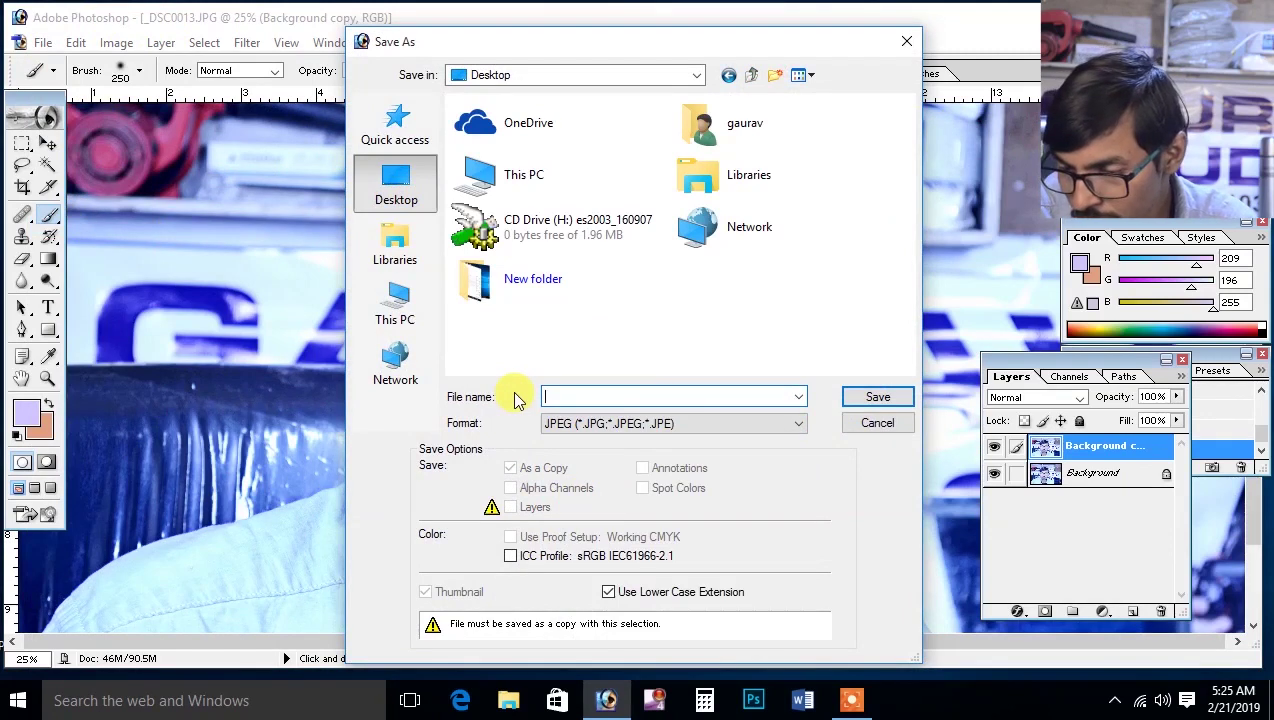
text(a)
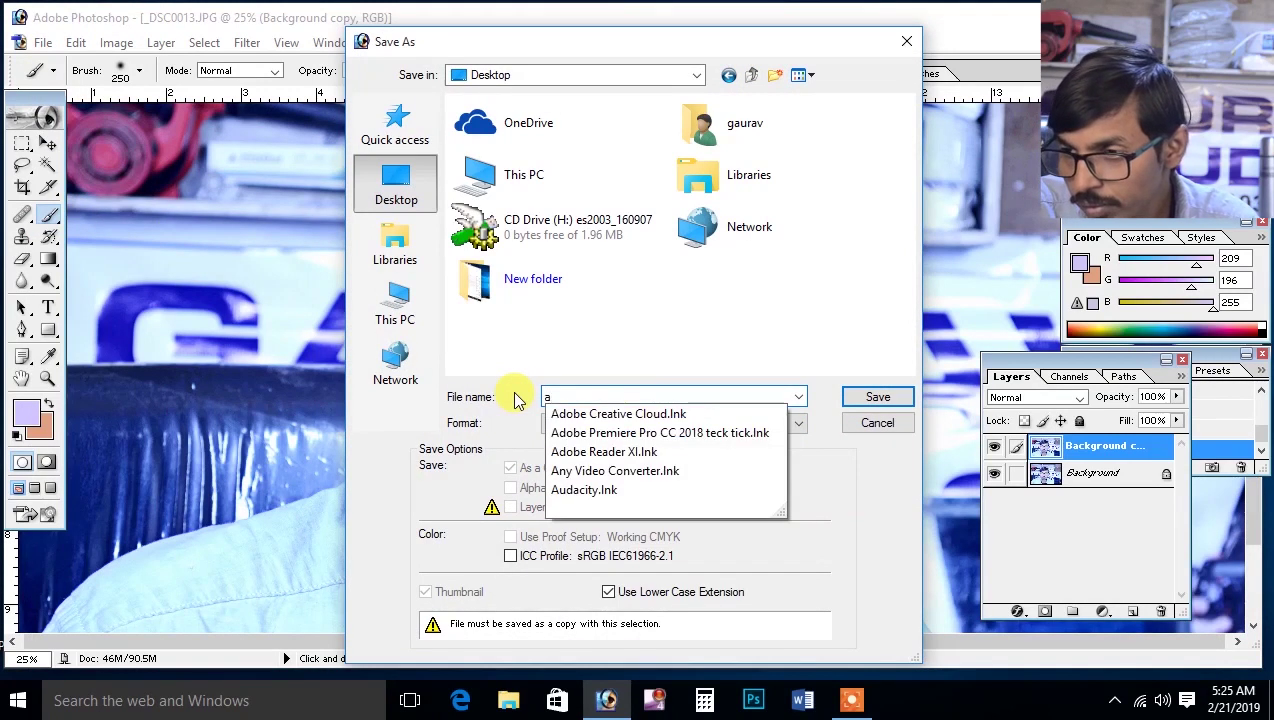
click(720, 344)
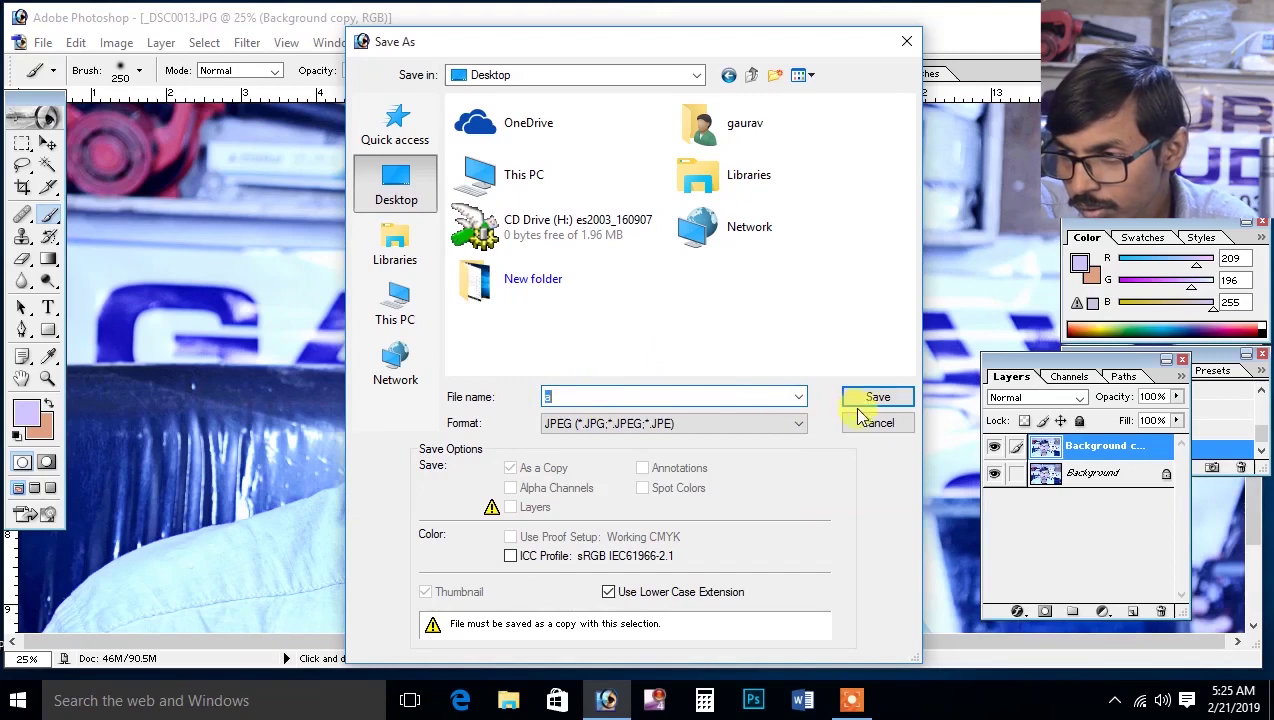
click(866, 399)
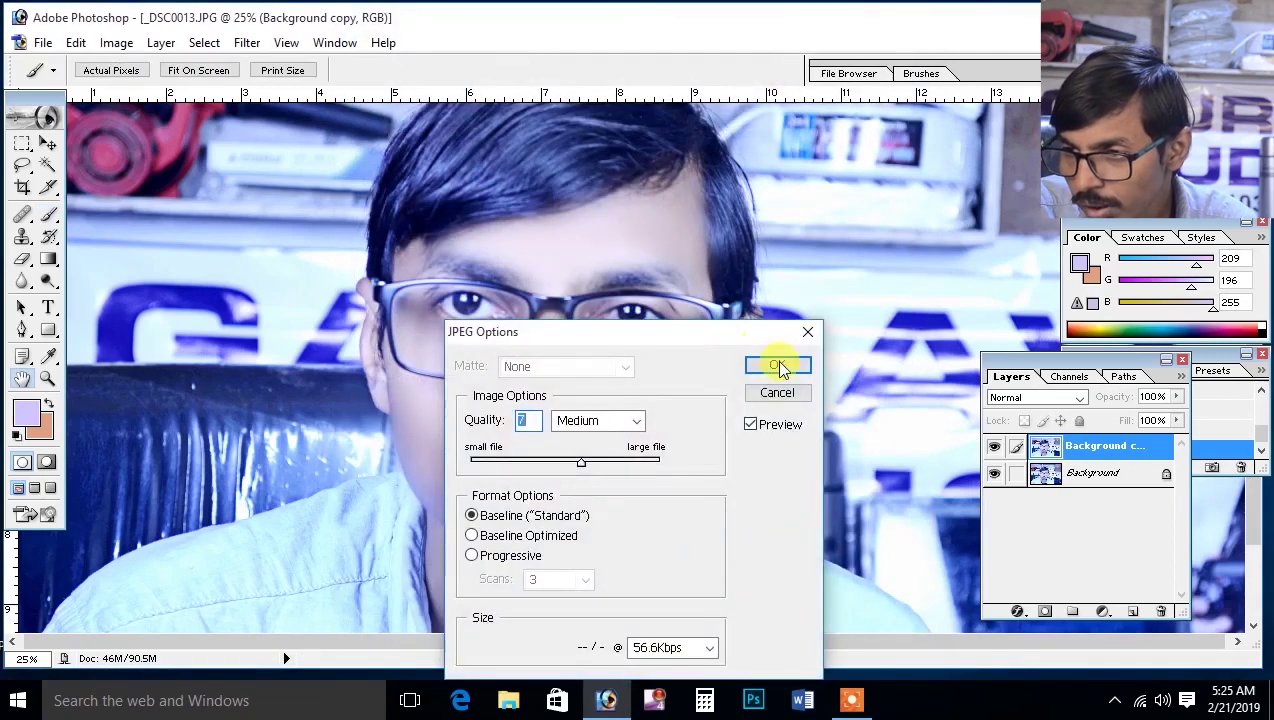
click(796, 368)
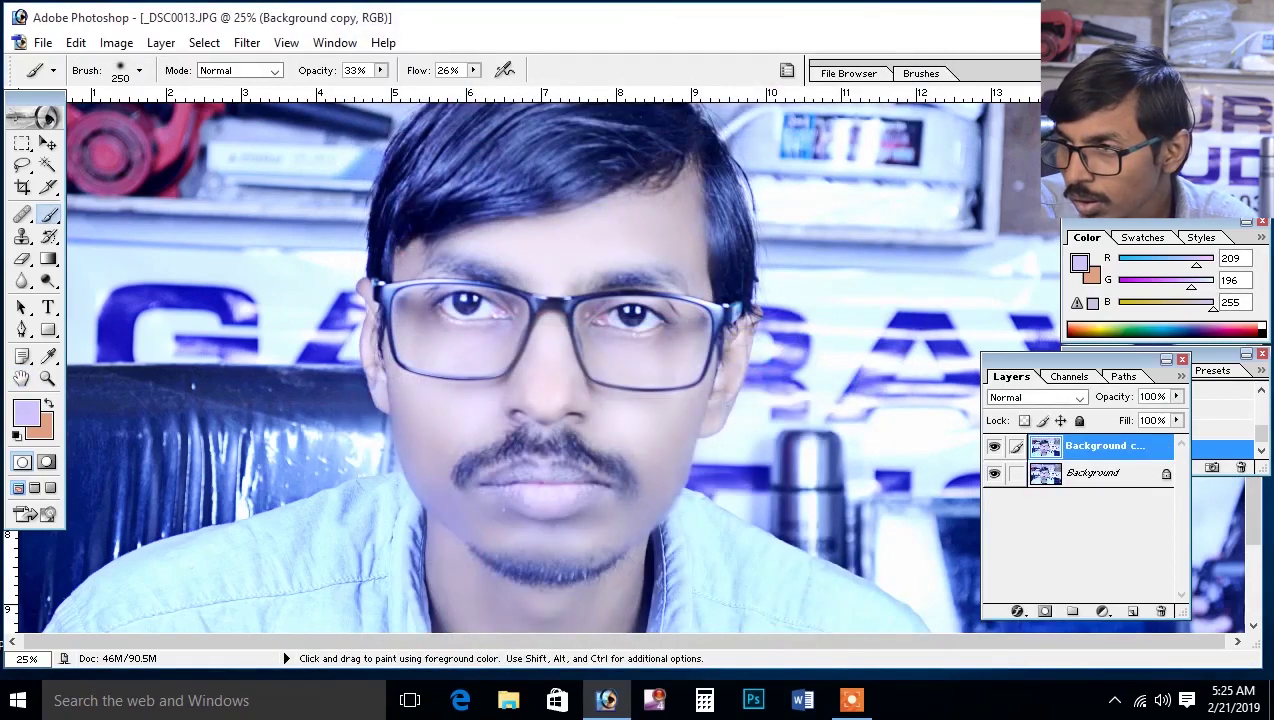
click(1240, 42)
click(620, 116)
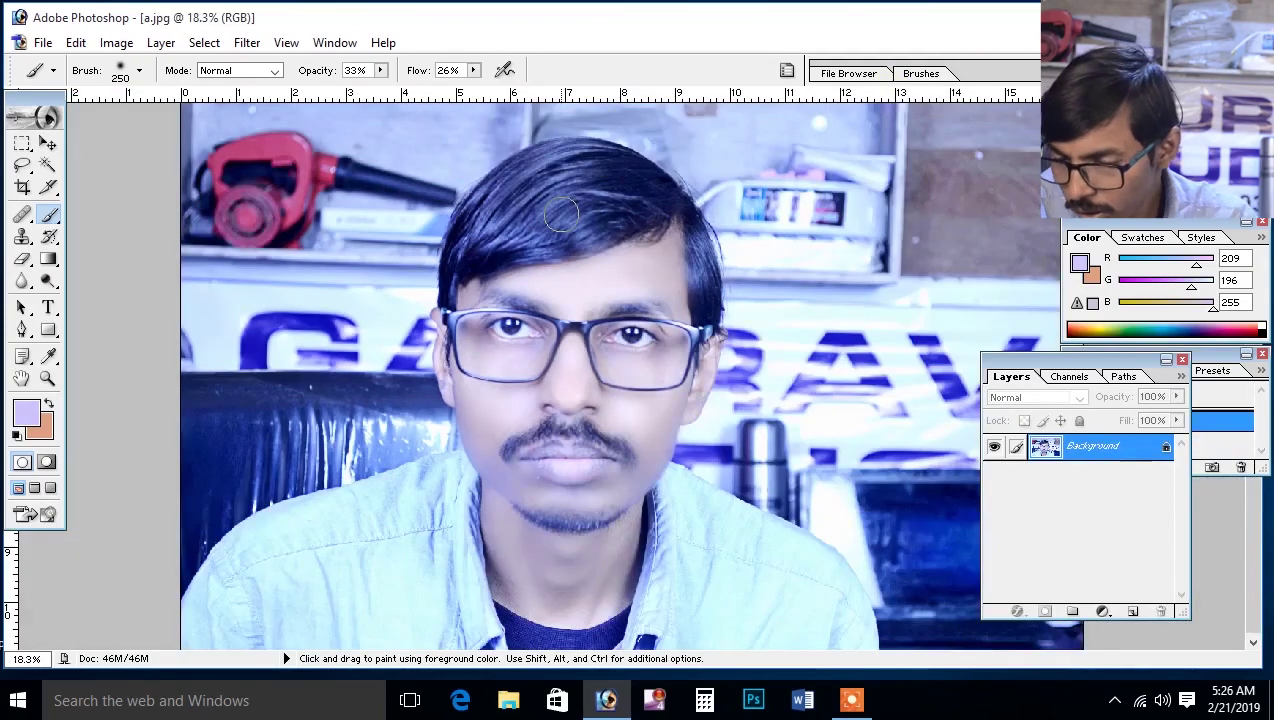
Zoom in on the retouched face in a.jpg, then minimise Photoshop to show the desktop.
key(ctrl+plus)
key(ctrl+plus)
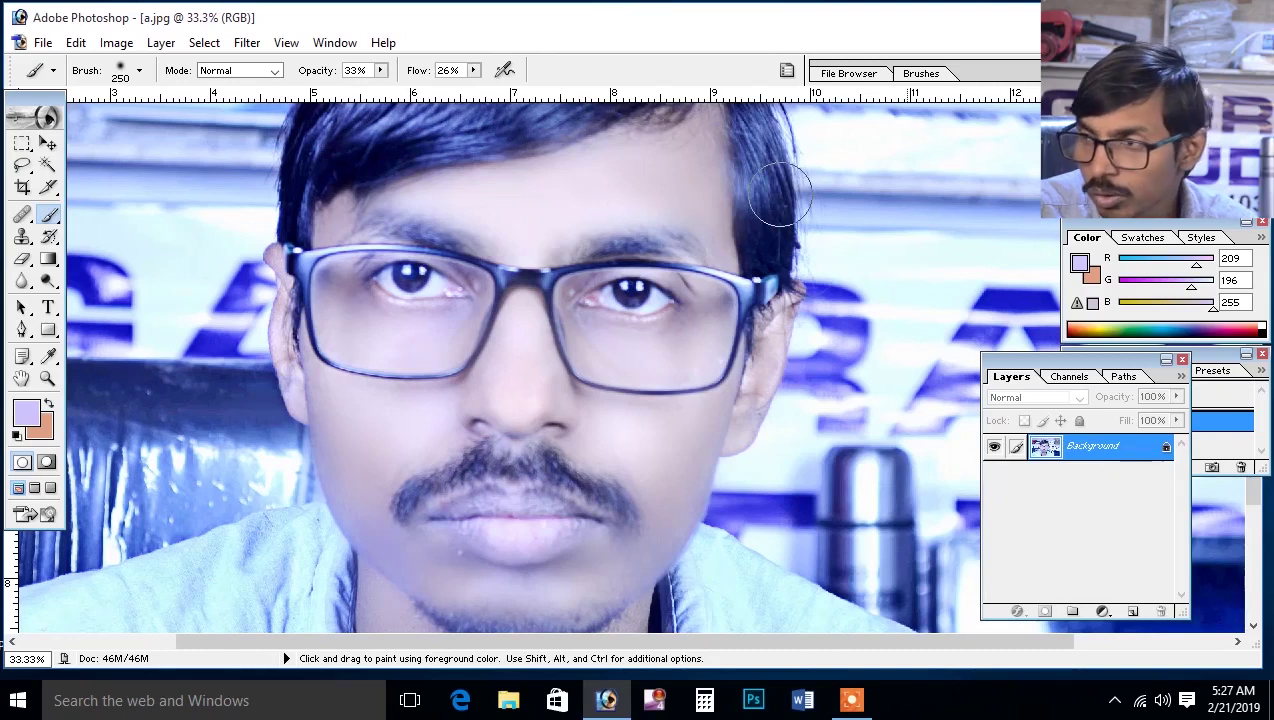
key(super+d)
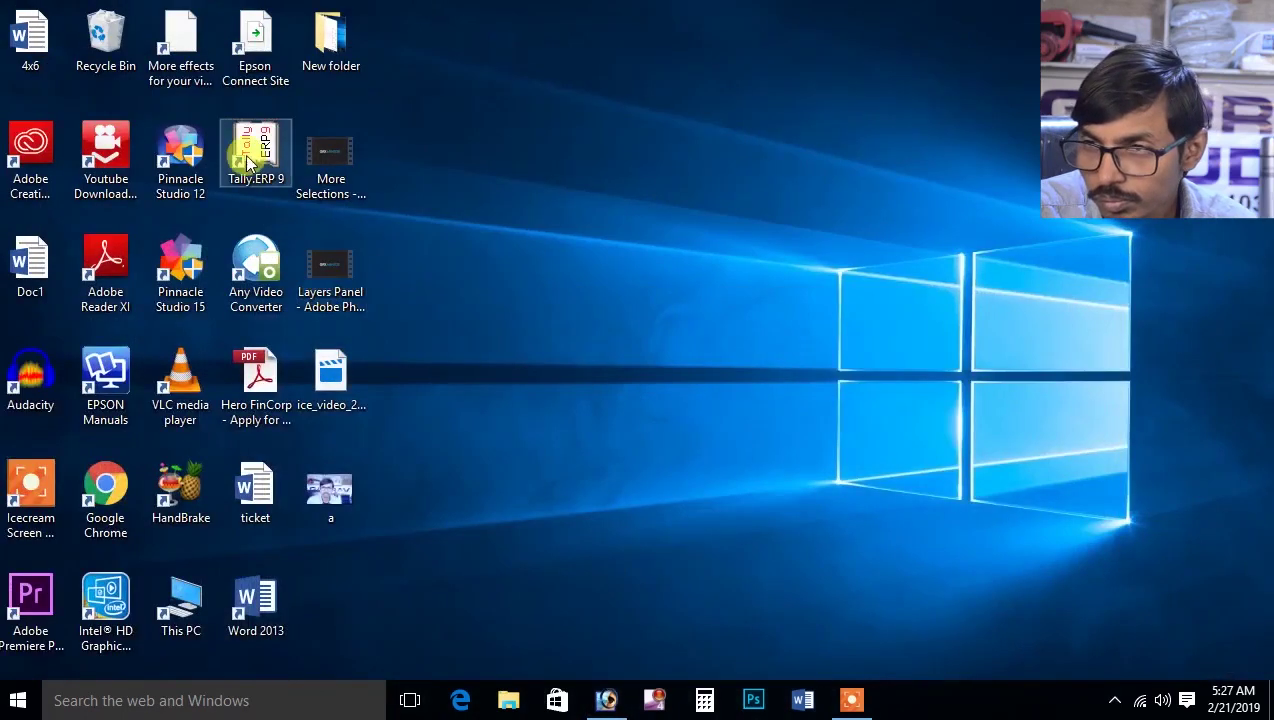
Open New folder > New folder and preview the _DSC0013 photo in Paint before closing it.
double_click(106, 35)
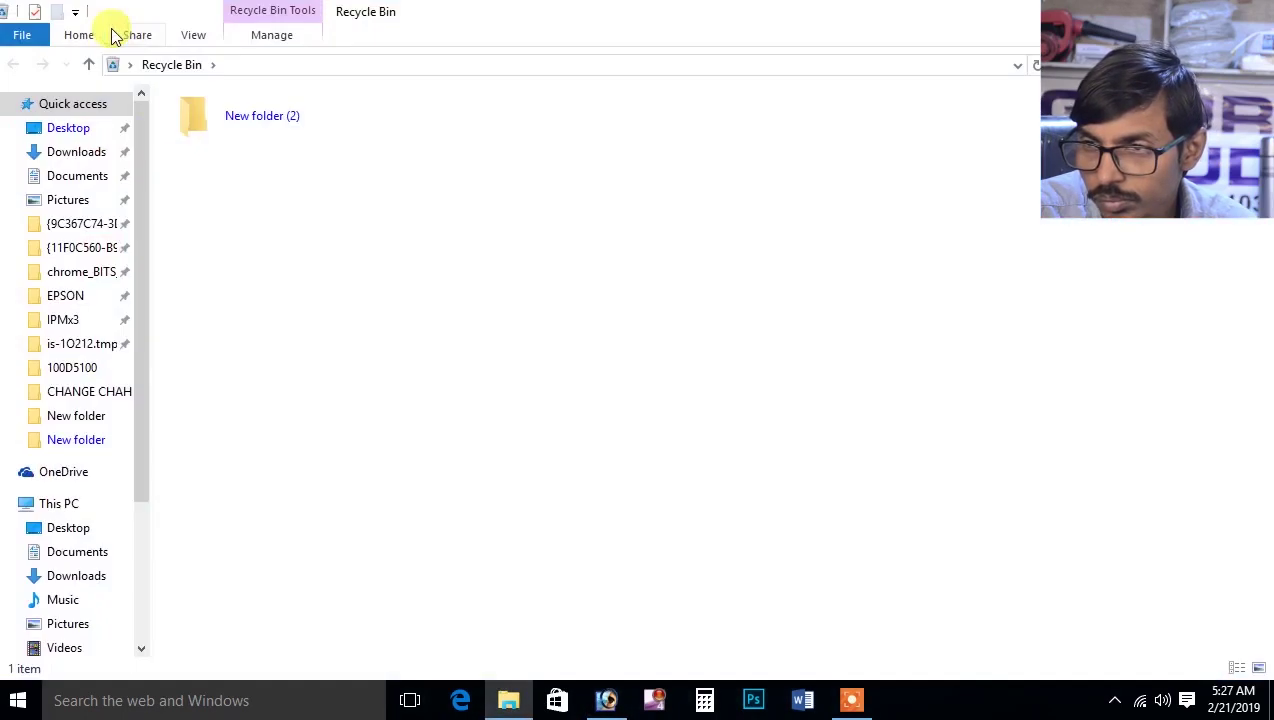
key(super+d)
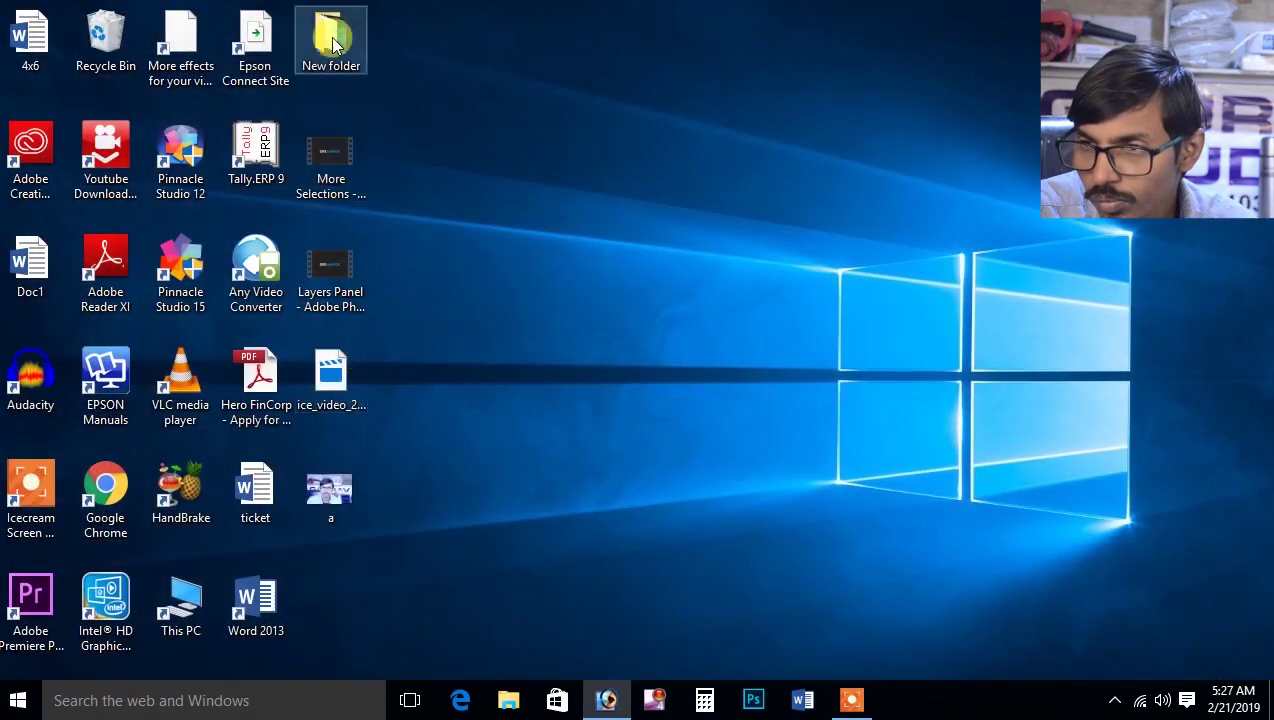
double_click(331, 37)
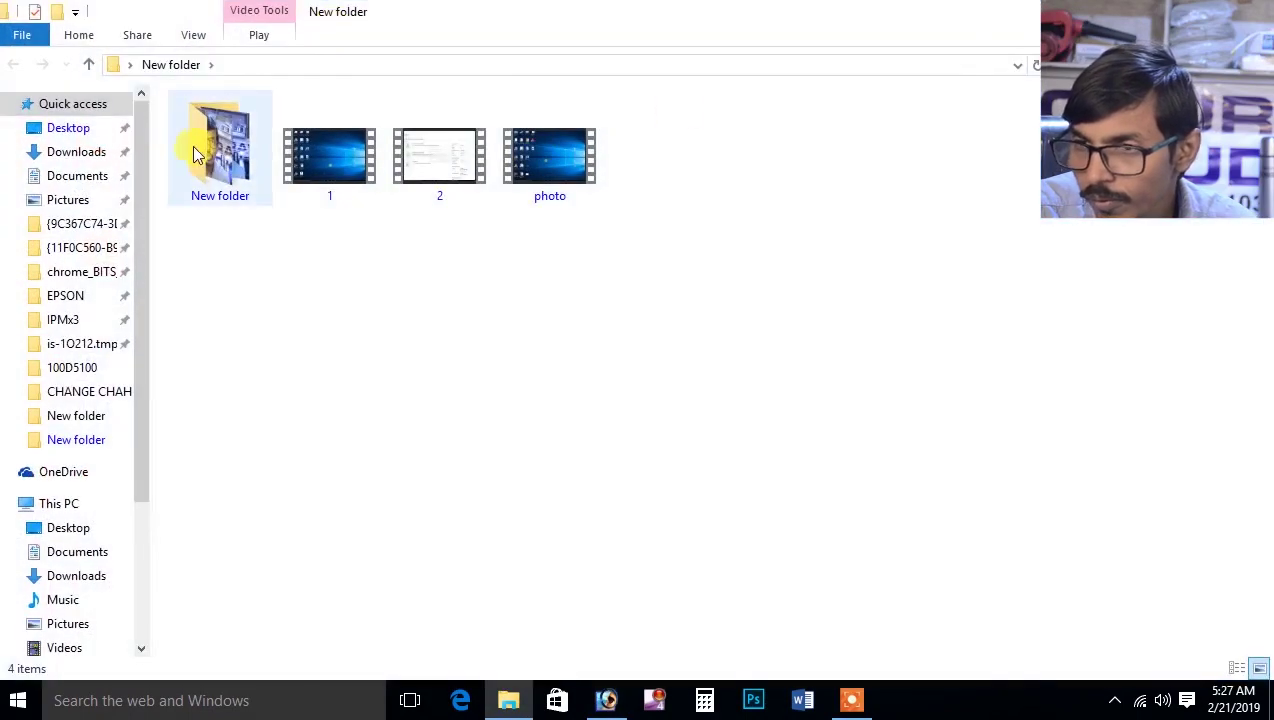
double_click(196, 145)
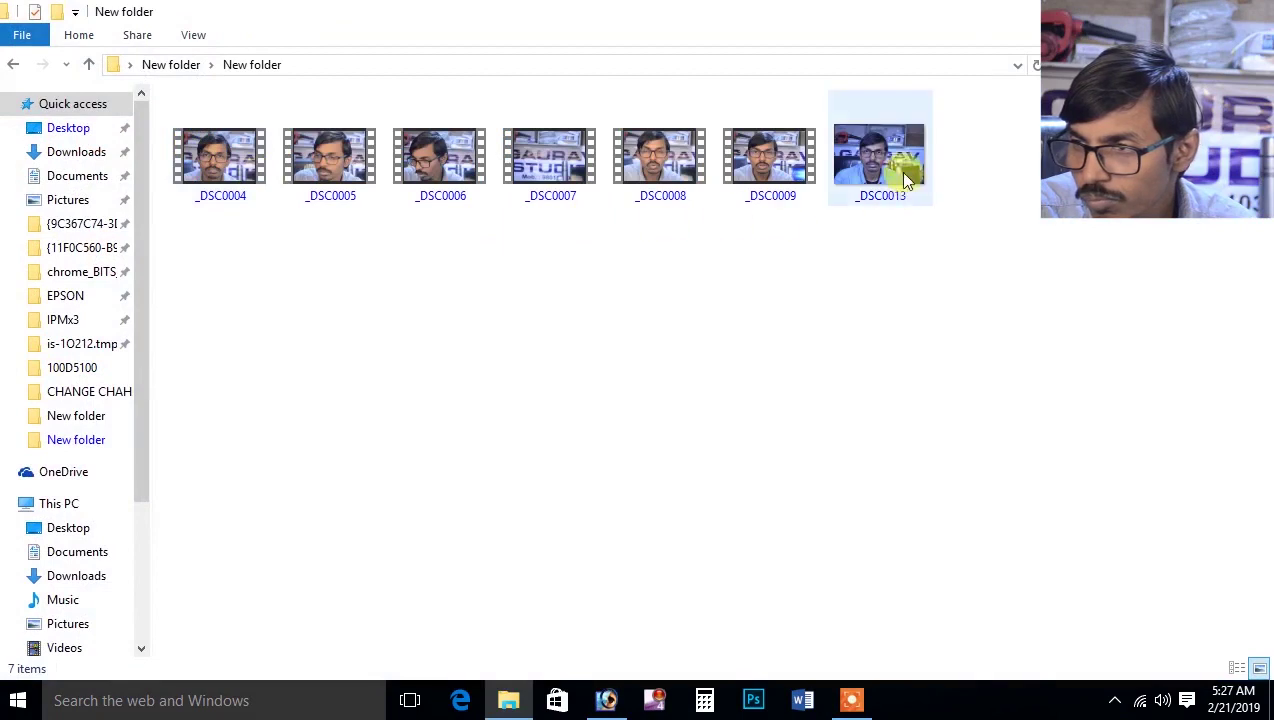
right_click(885, 155)
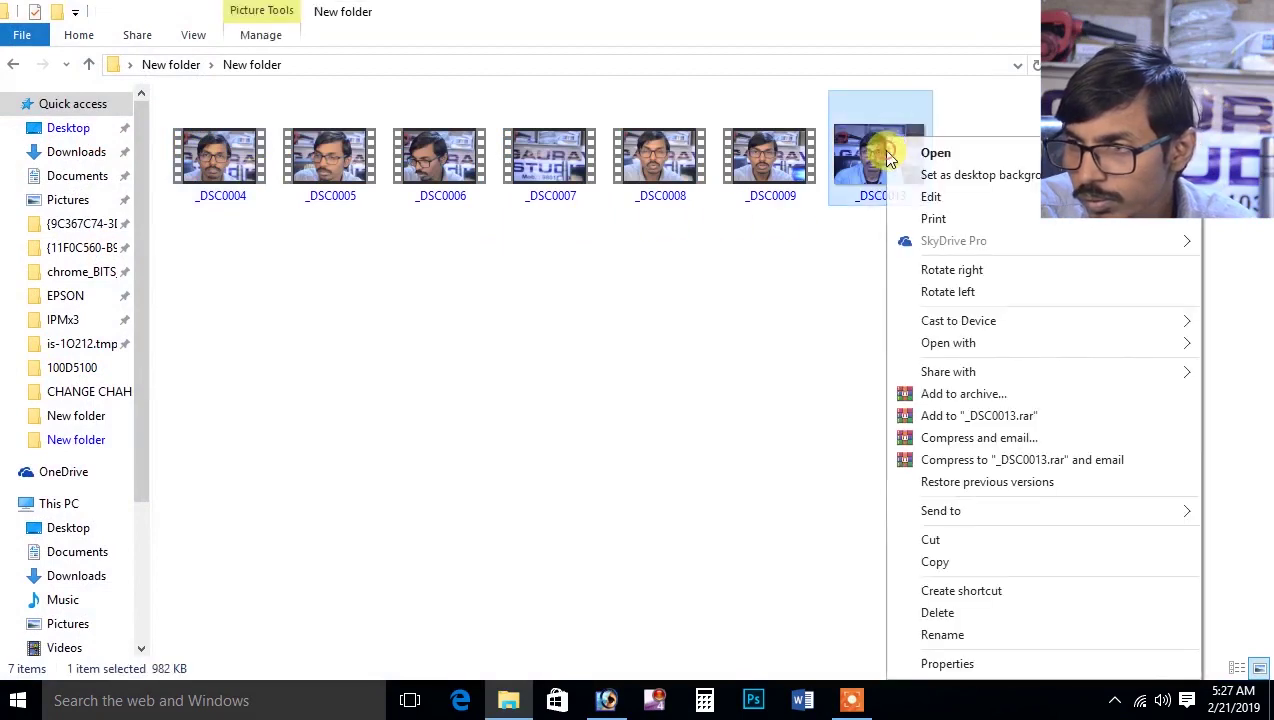
click(940, 194)
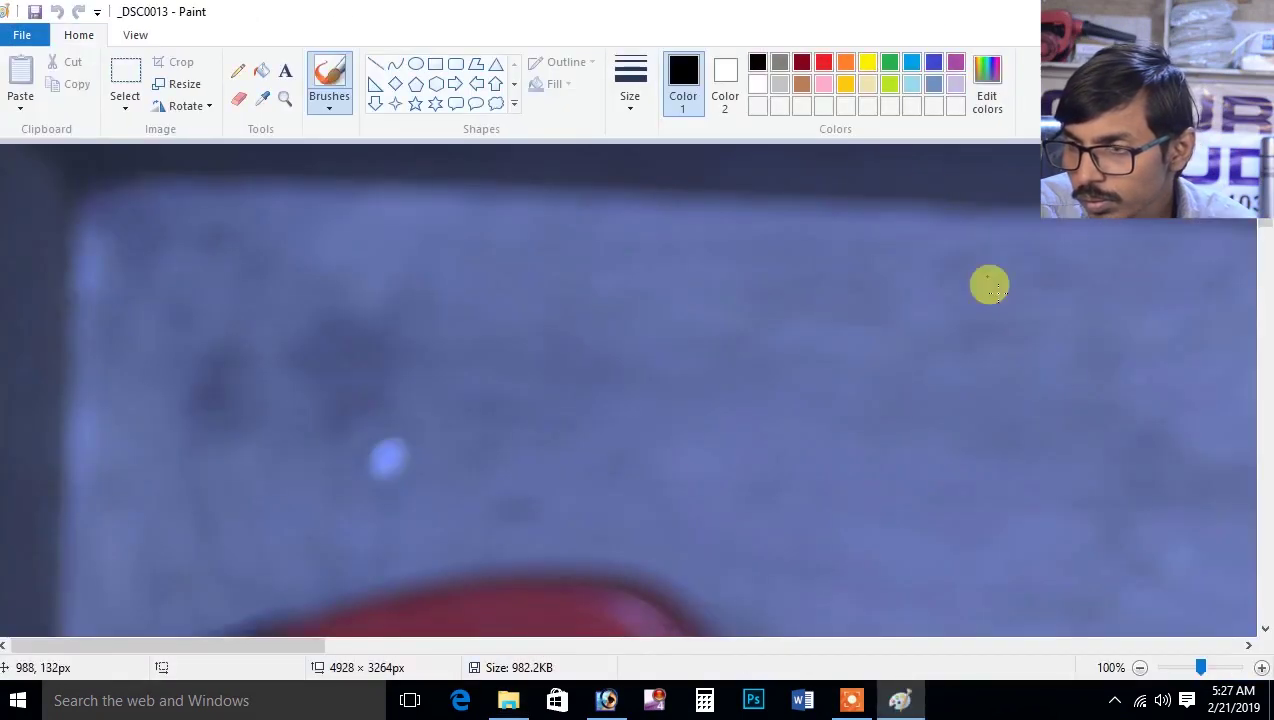
drag(1265, 226, 1265, 560)
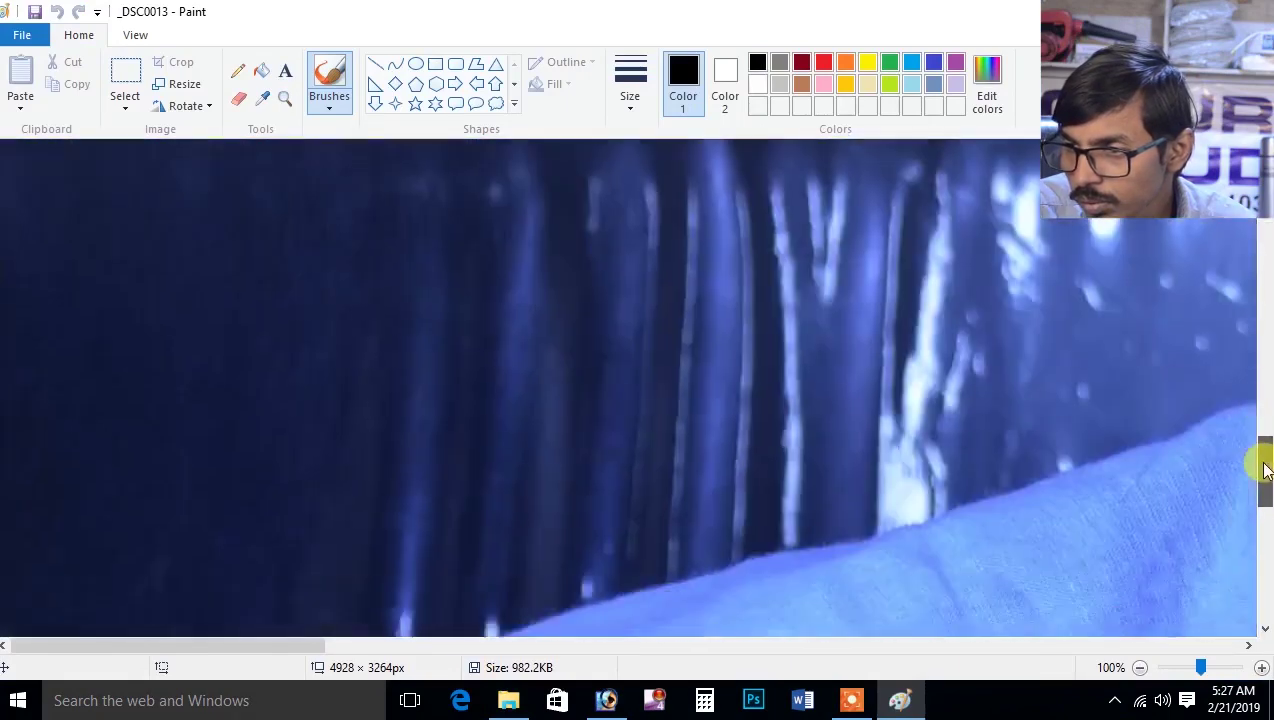
drag(1200, 667, 1167, 667)
key(alt+F4)
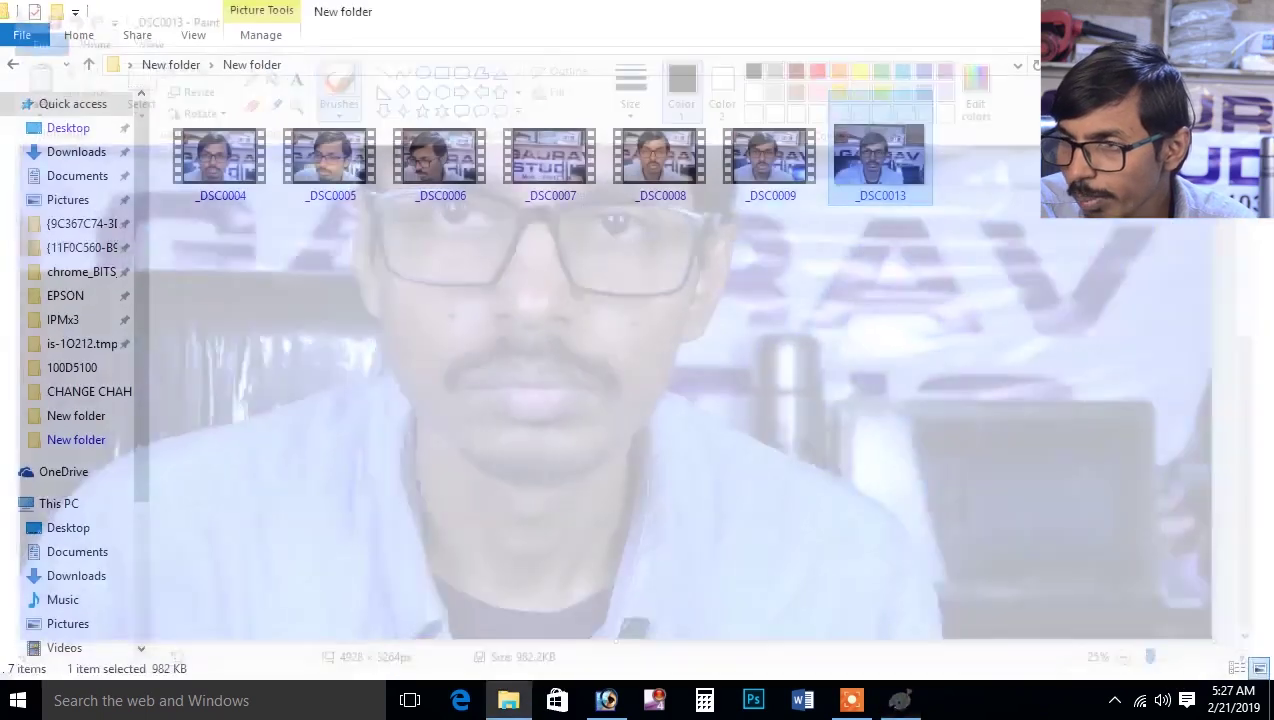
Copy _DSC0013 onto the desktop and switch back to Photoshop.
right_click(876, 142)
click(922, 565)
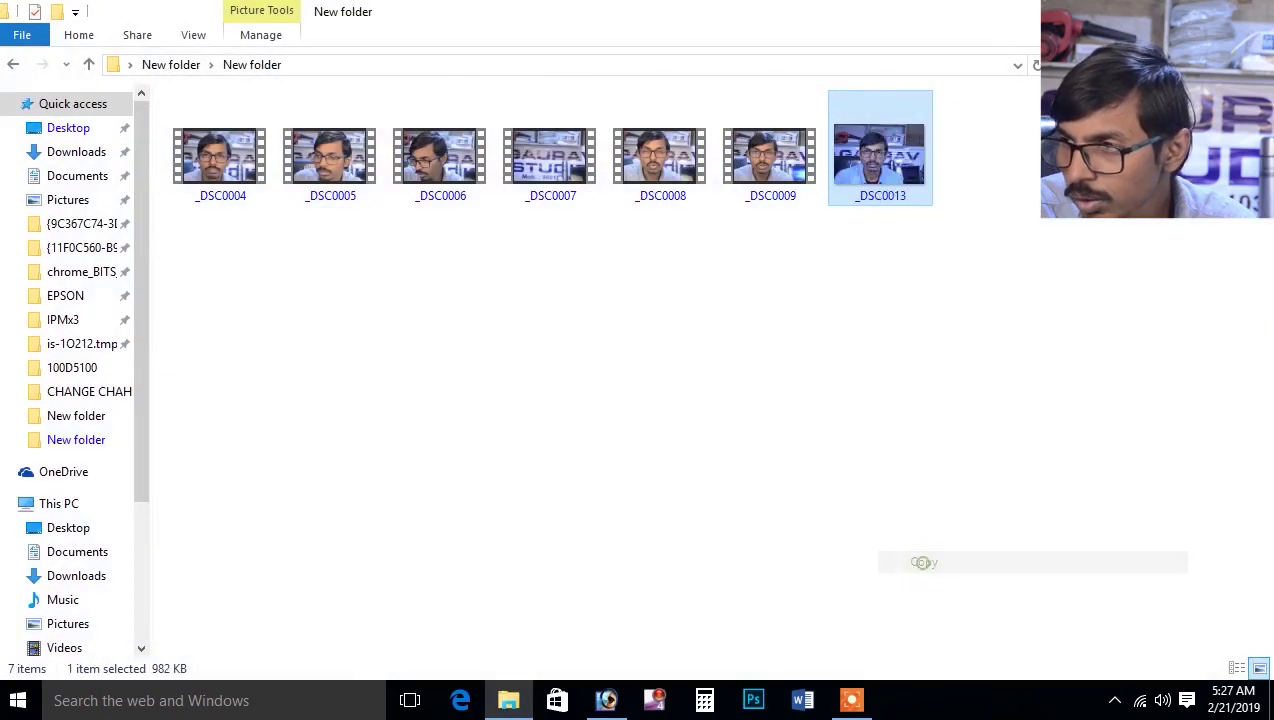
key(super+d)
right_click(596, 196)
click(640, 287)
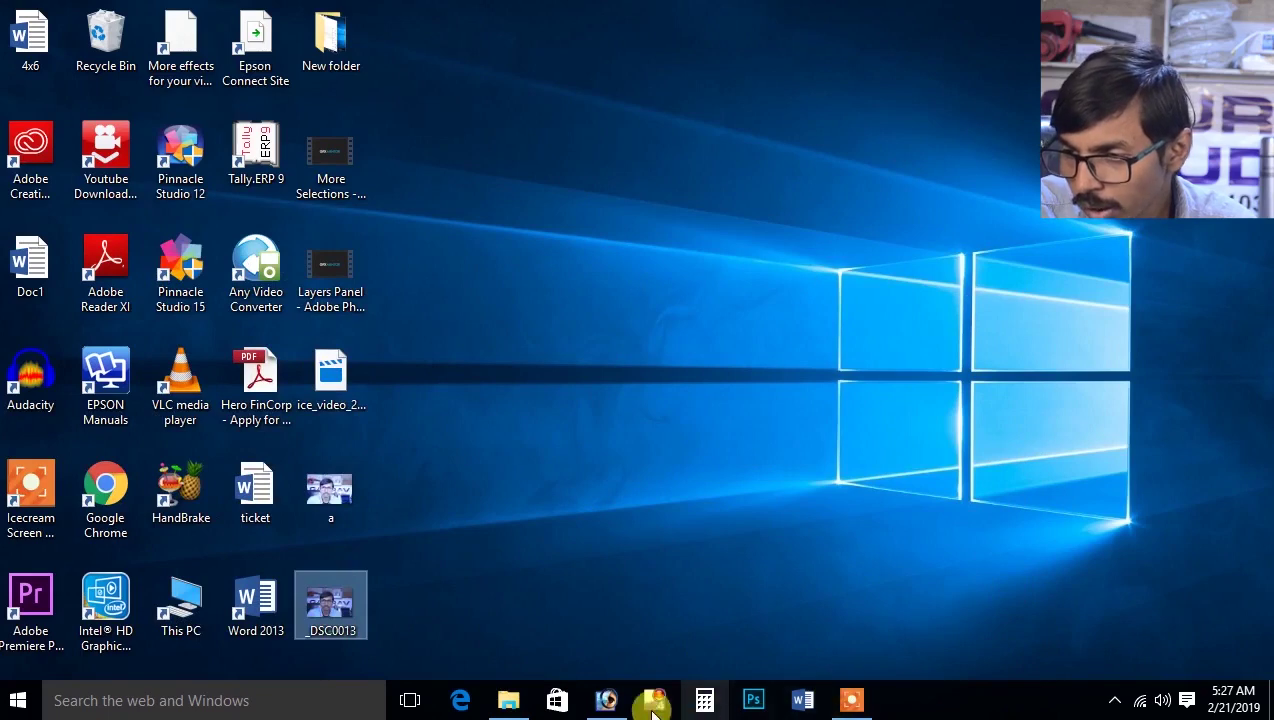
click(606, 700)
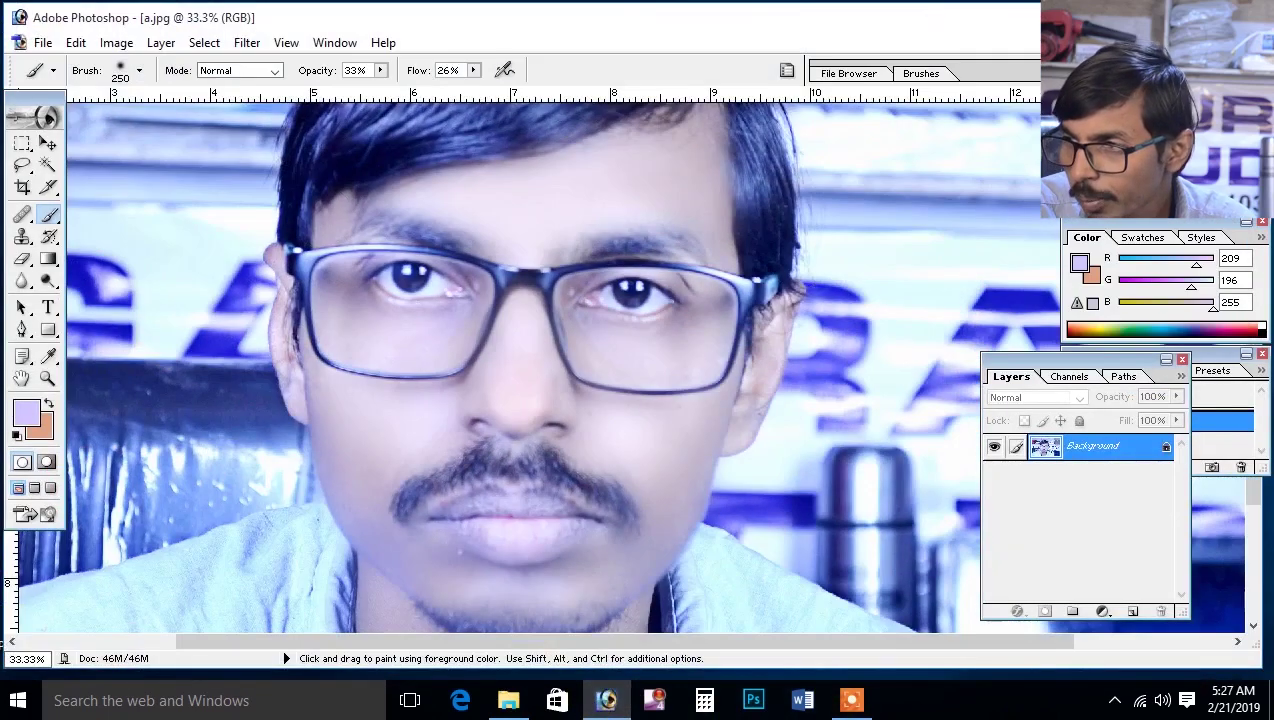
Make a.jpg a floating window and open _DSC0013 from the Desktop.
click(1246, 42)
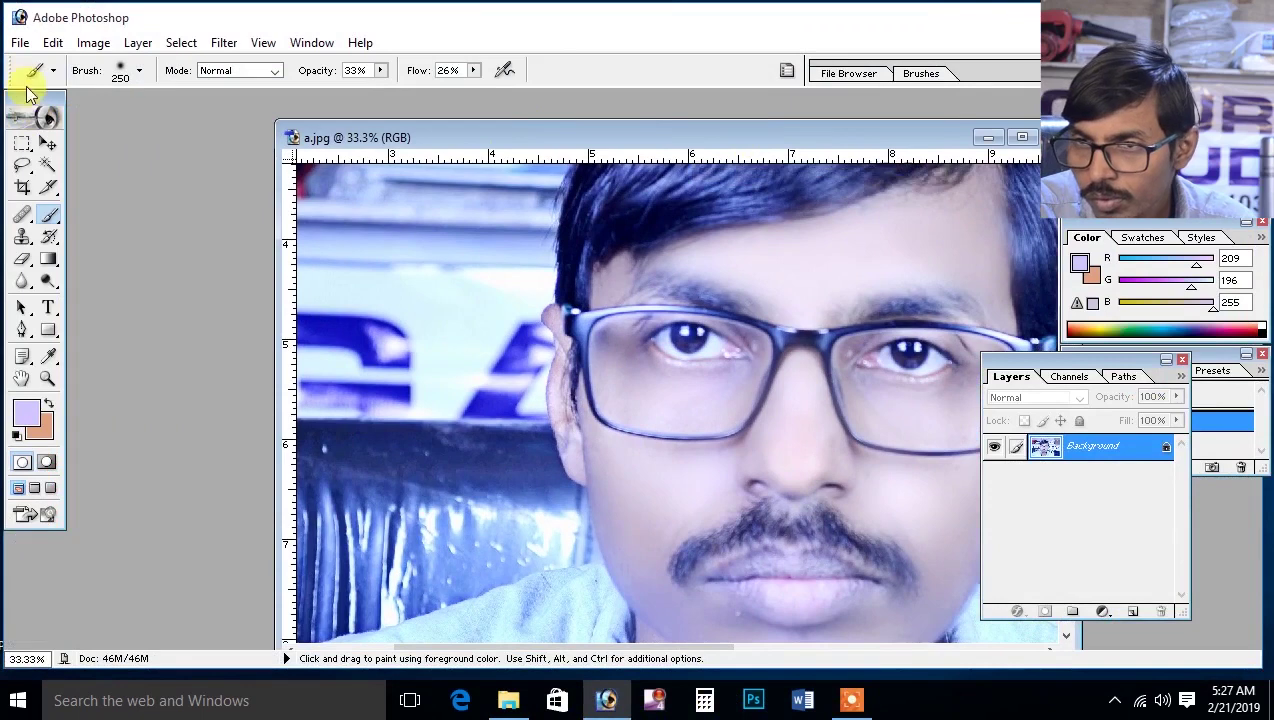
click(20, 42)
click(40, 88)
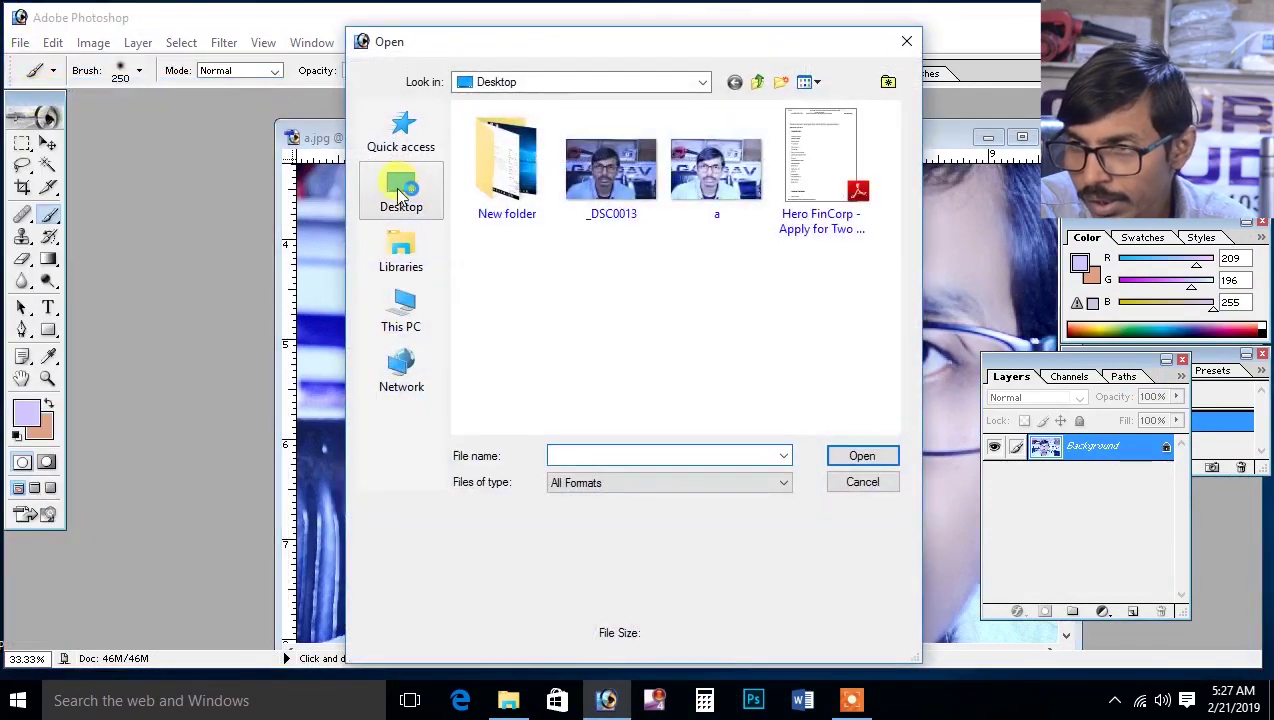
click(401, 196)
click(700, 285)
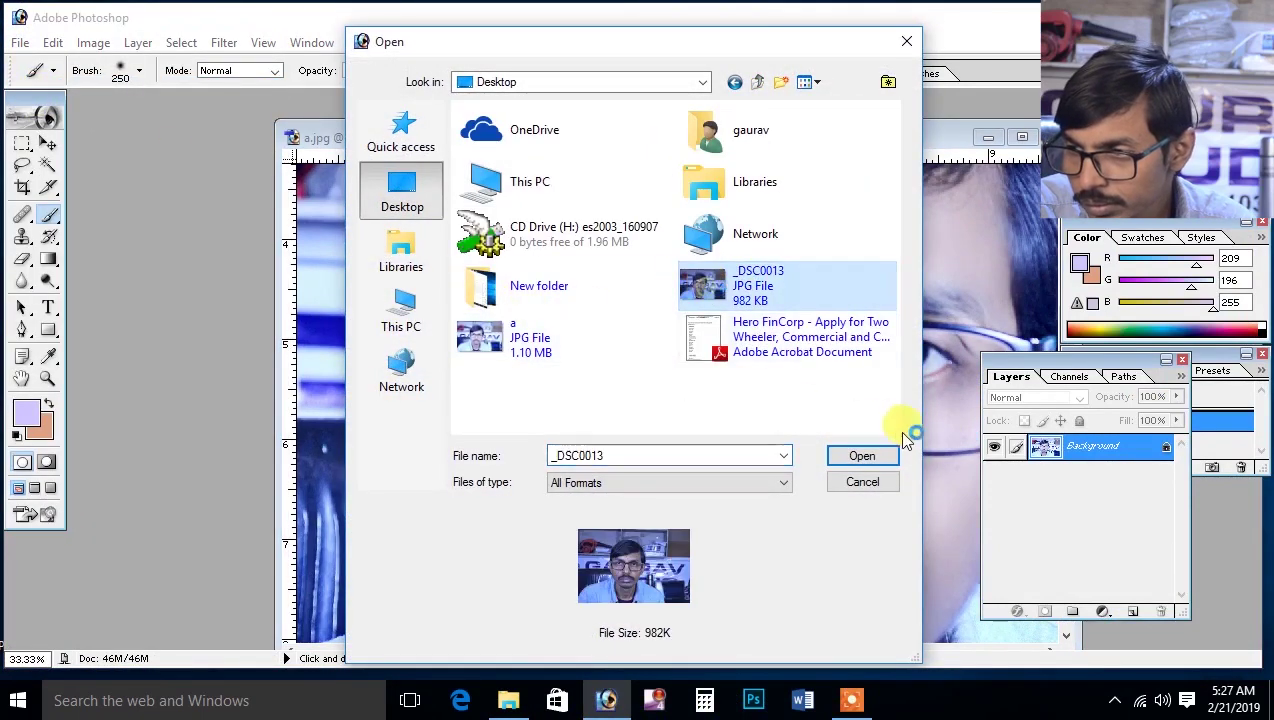
click(860, 455)
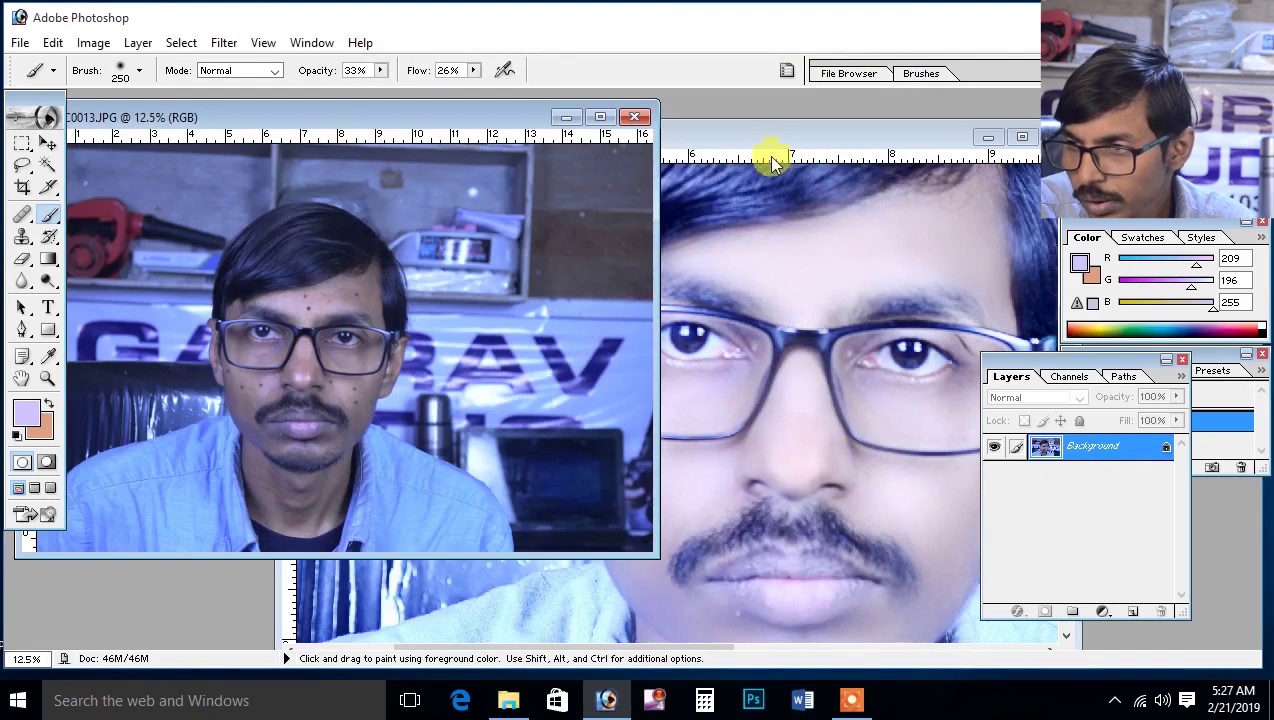
Close the Color, Presets and Layers palettes, spread the two windows apart, and hide the tools.
click(776, 152)
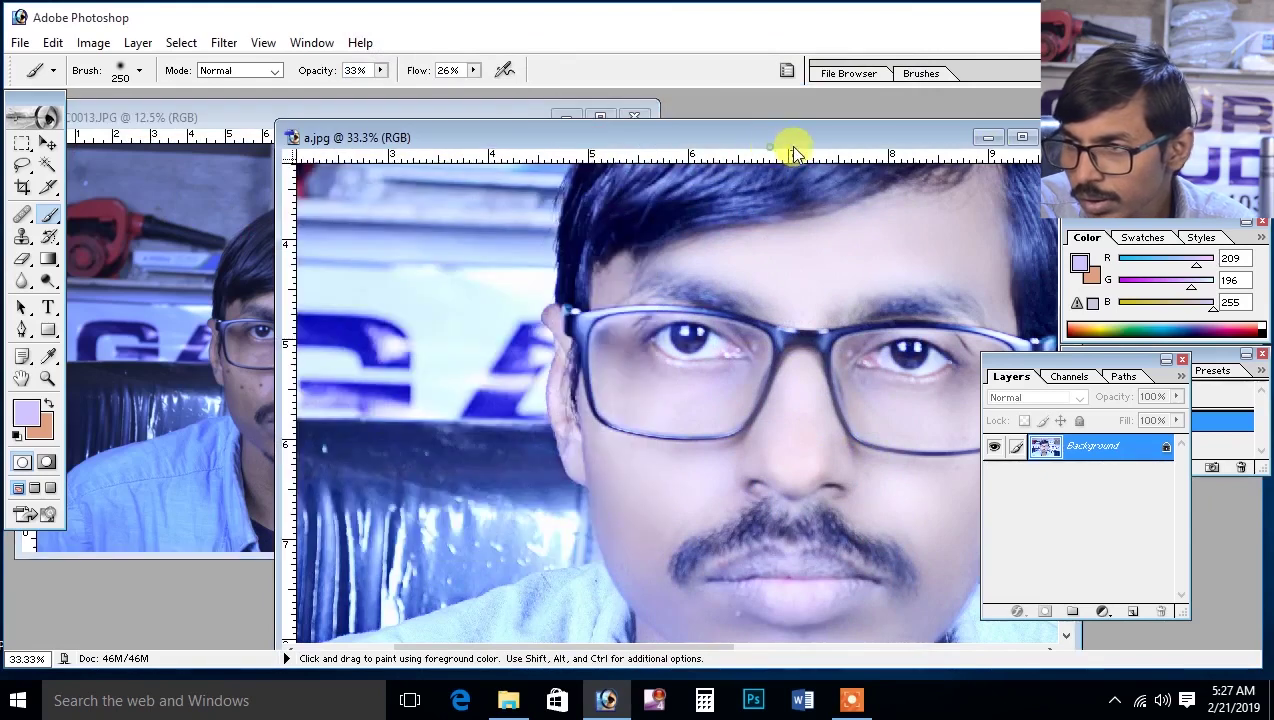
click(1261, 222)
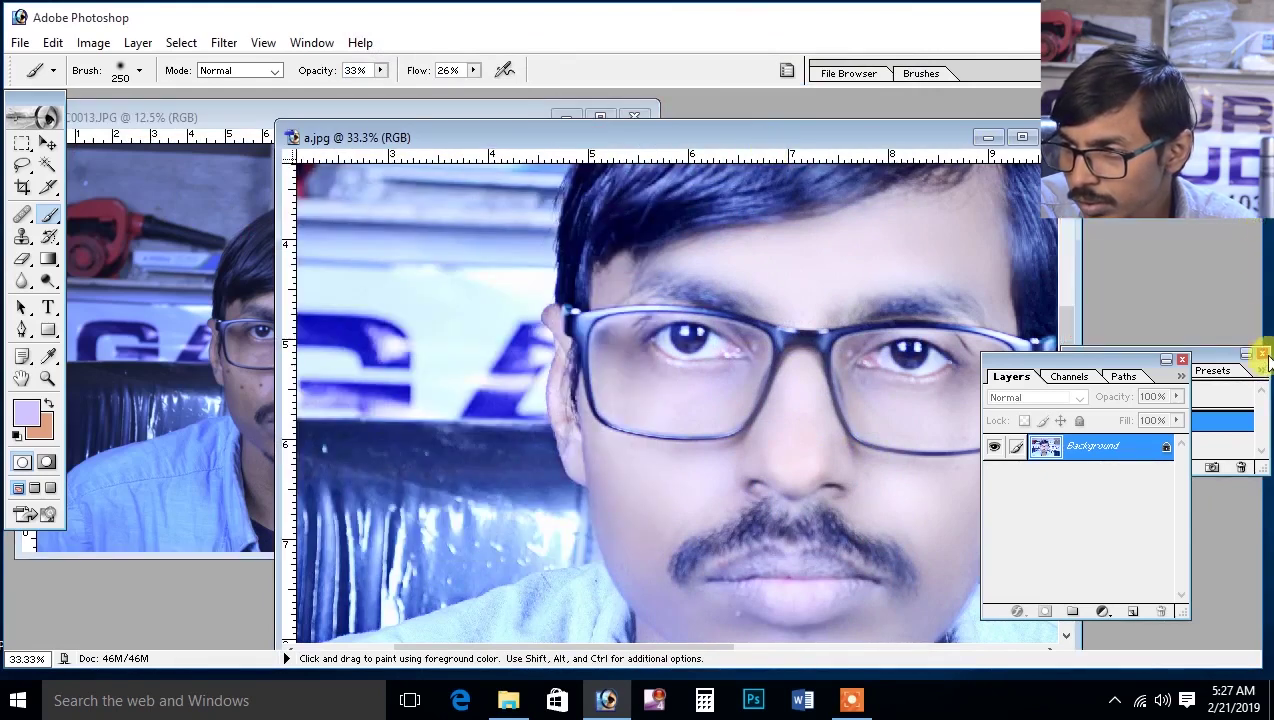
click(1262, 355)
click(1182, 359)
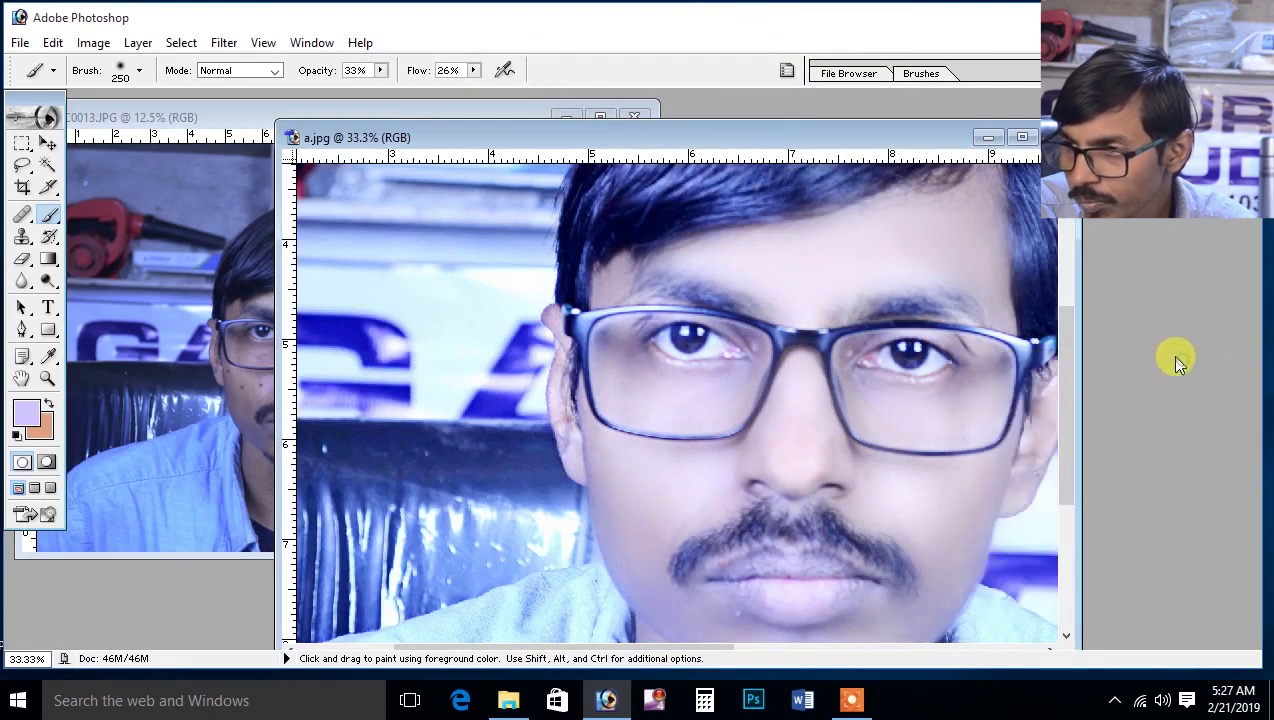
drag(654, 137, 848, 133)
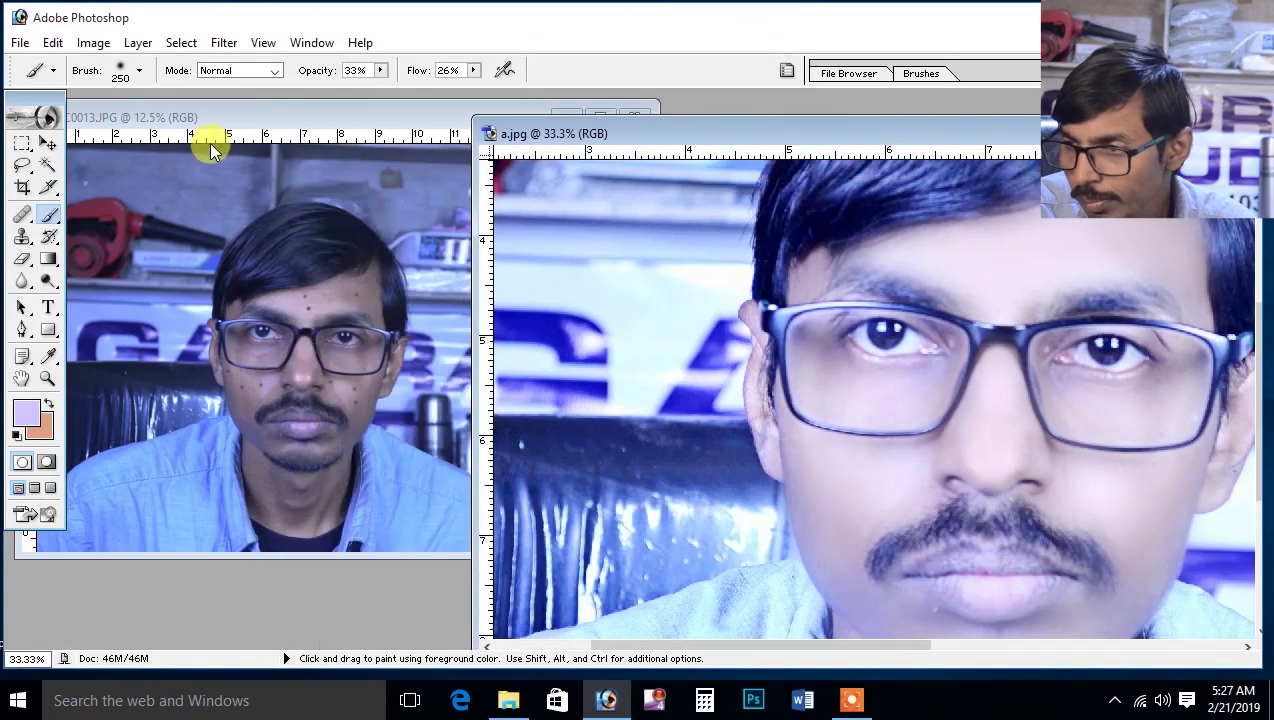
click(279, 119)
drag(264, 119, 370, 177)
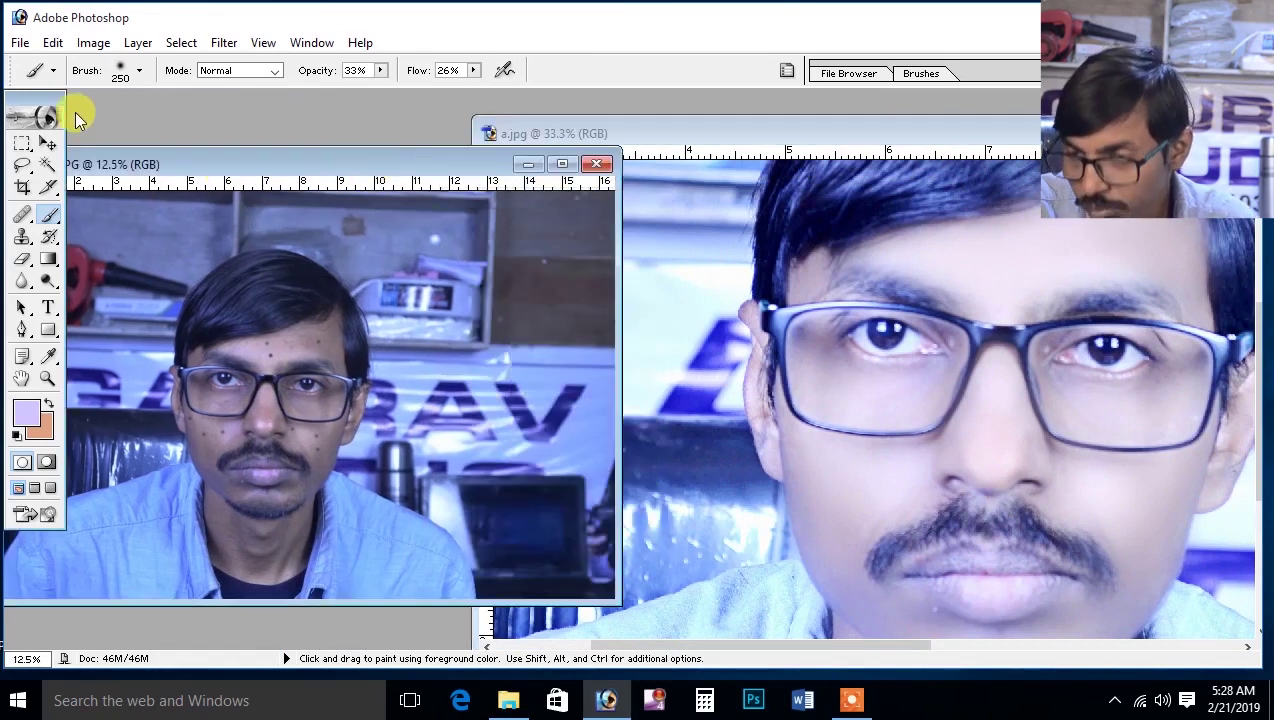
key(Tab)
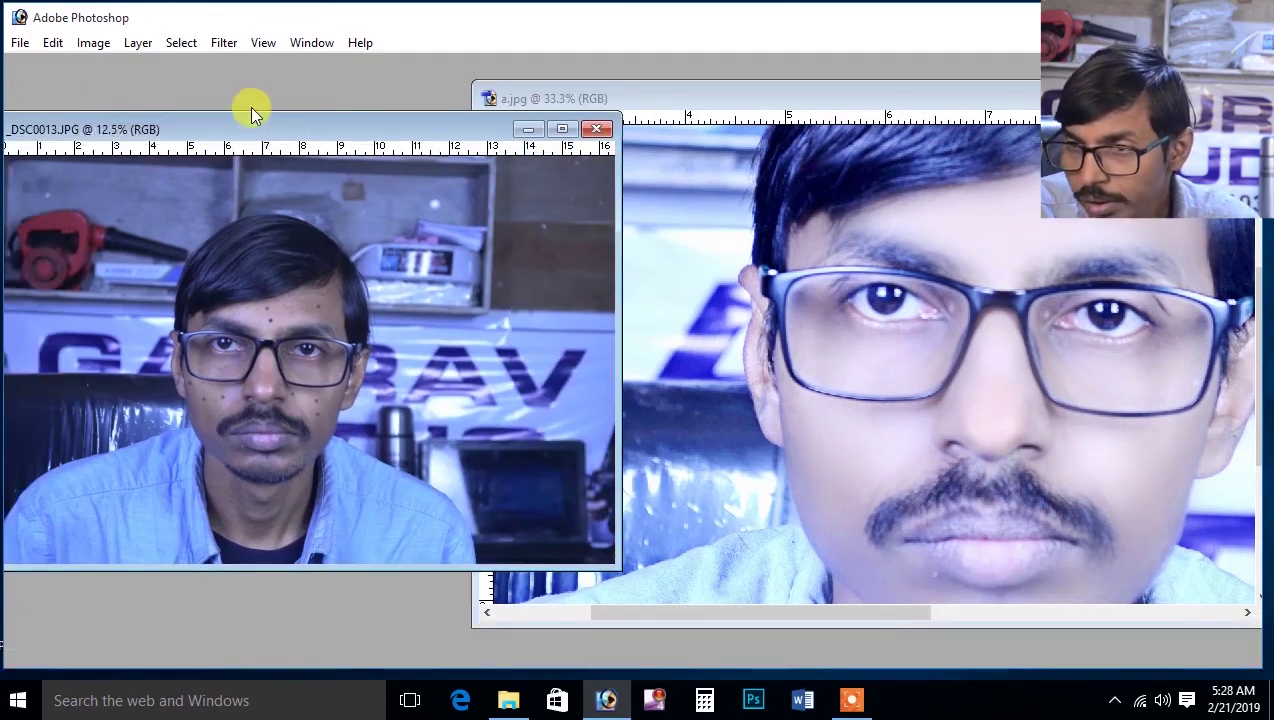
Zoom out both the original and a.jpg, a.jpg below 25%, so each shows nearly whole.
drag(202, 118, 257, 123)
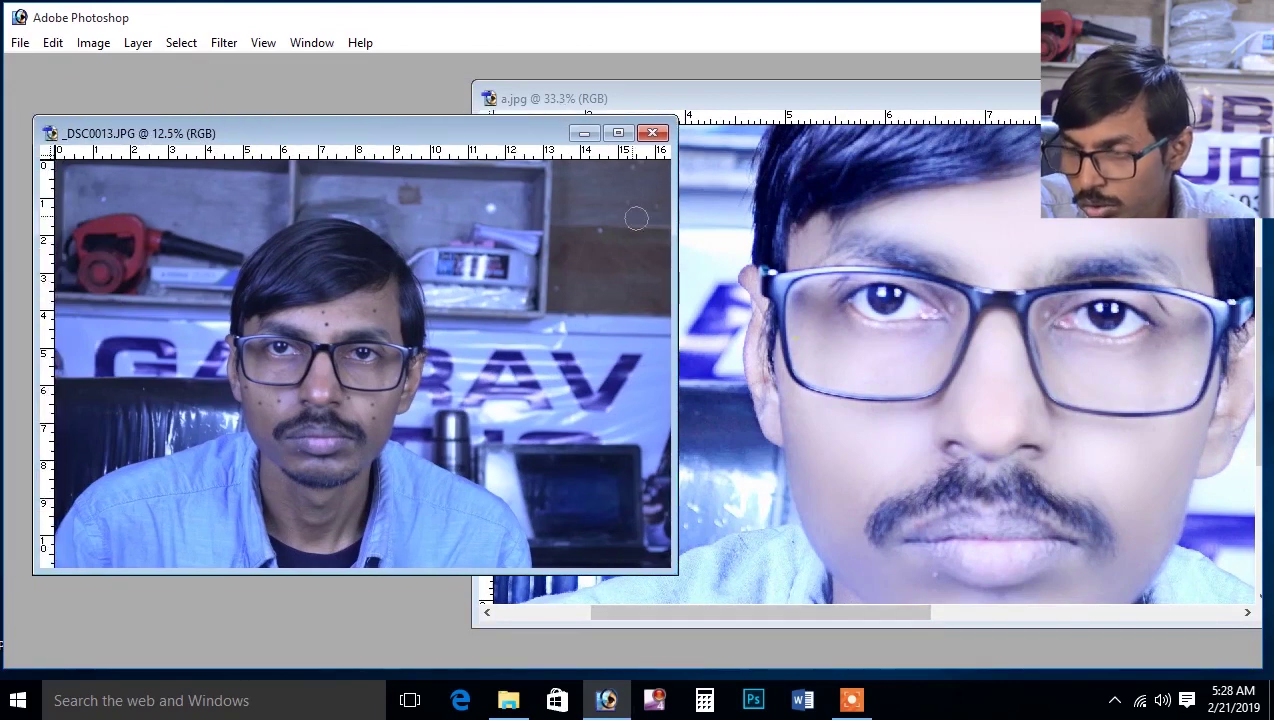
alt+click(610, 207)
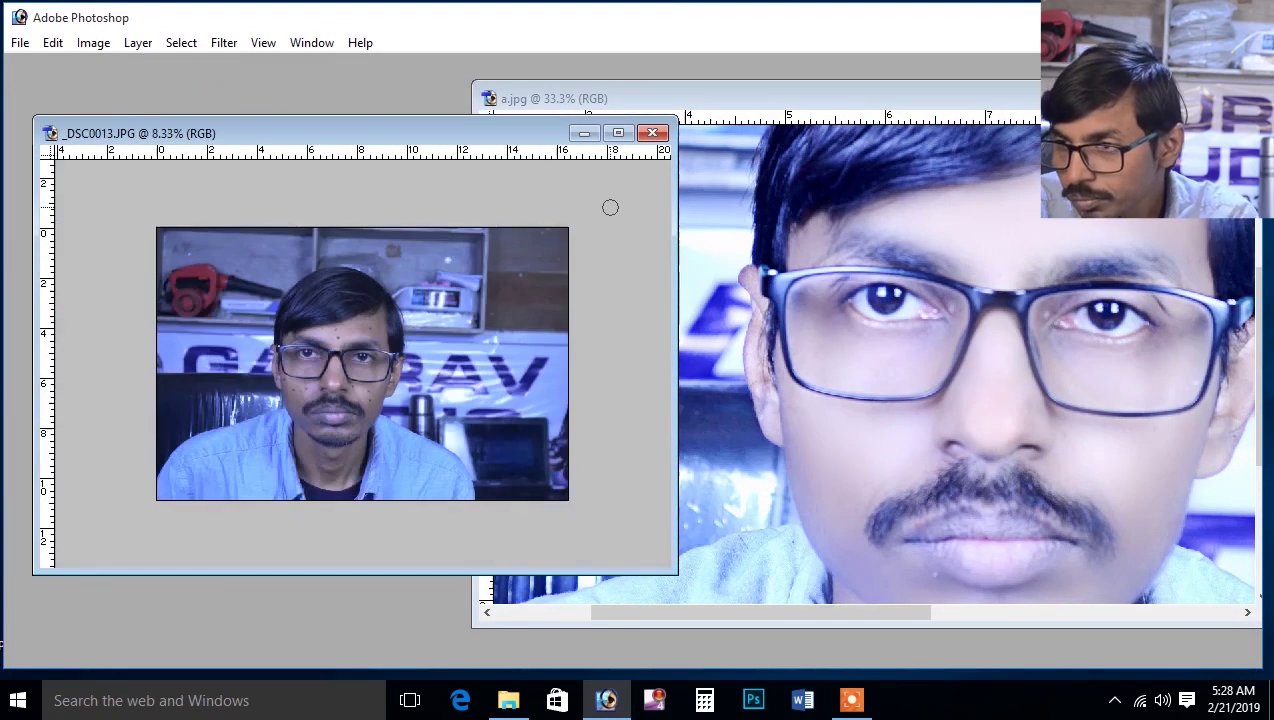
click(929, 106)
key(ctrl+minus)
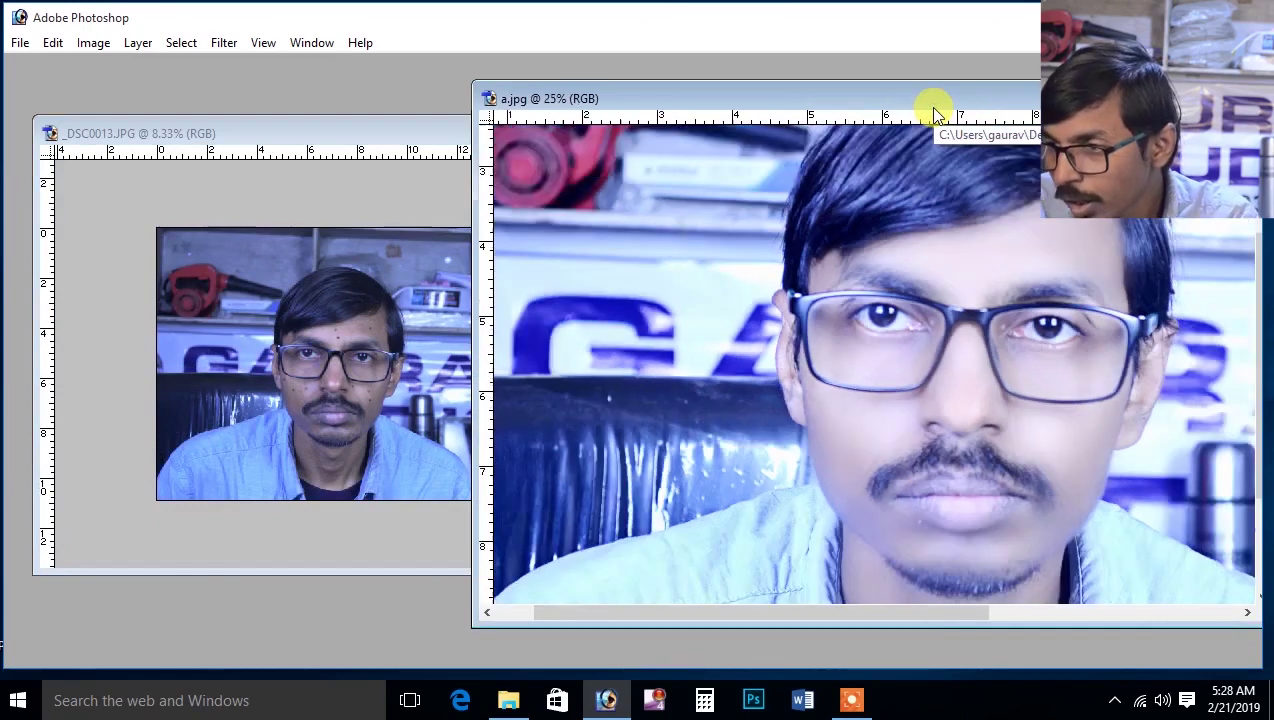
key(ctrl+minus)
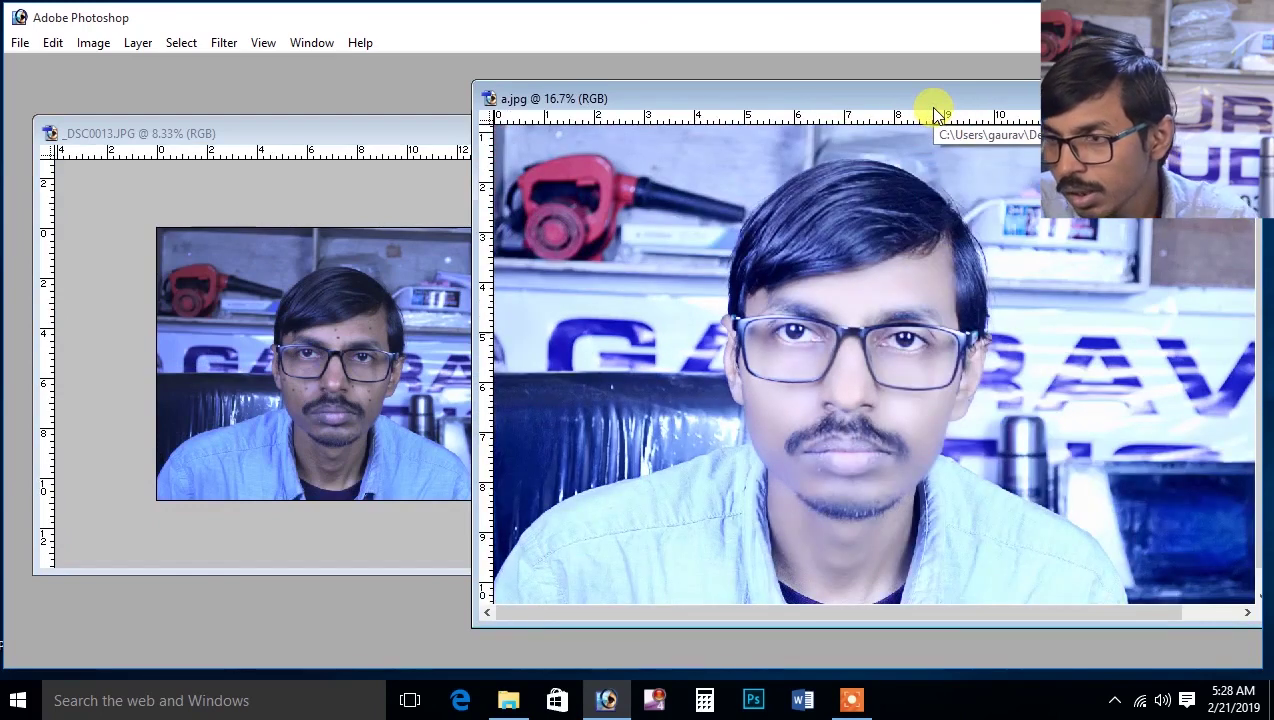
click(358, 133)
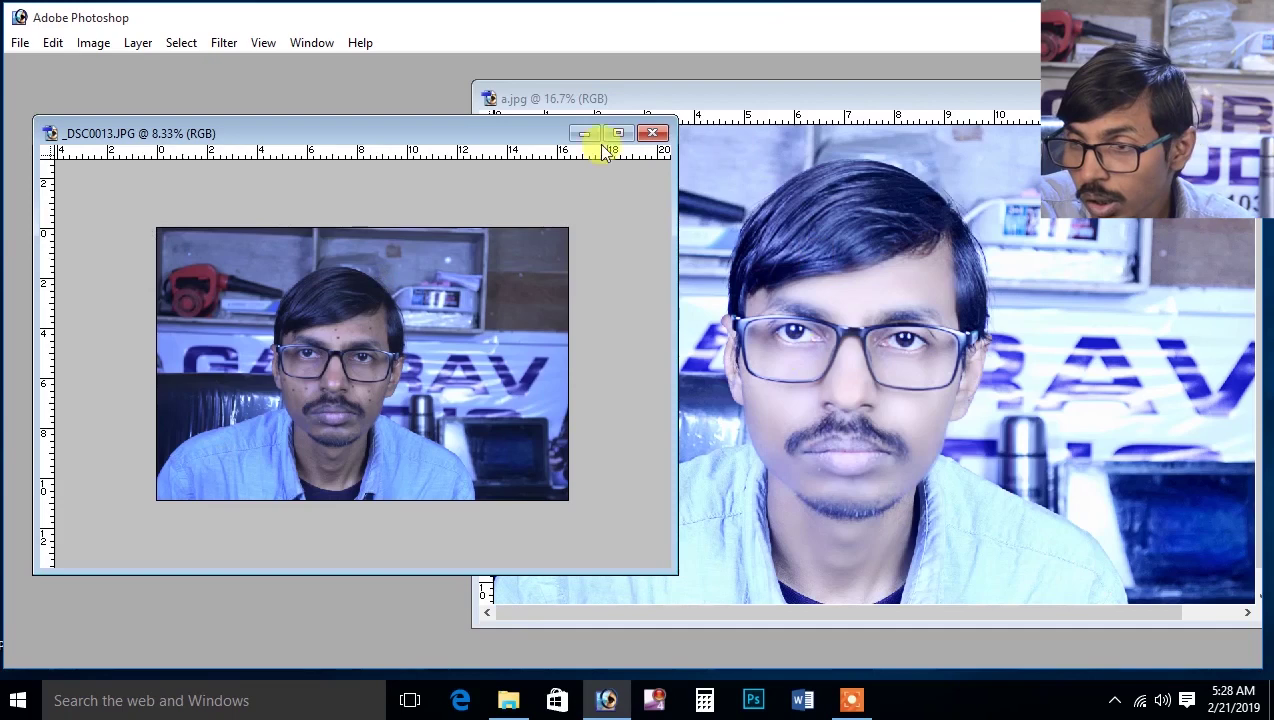
Shift the _DSC0013 window left and place a.jpg up and left in front of it.
drag(486, 140, 390, 145)
drag(860, 103, 460, 60)
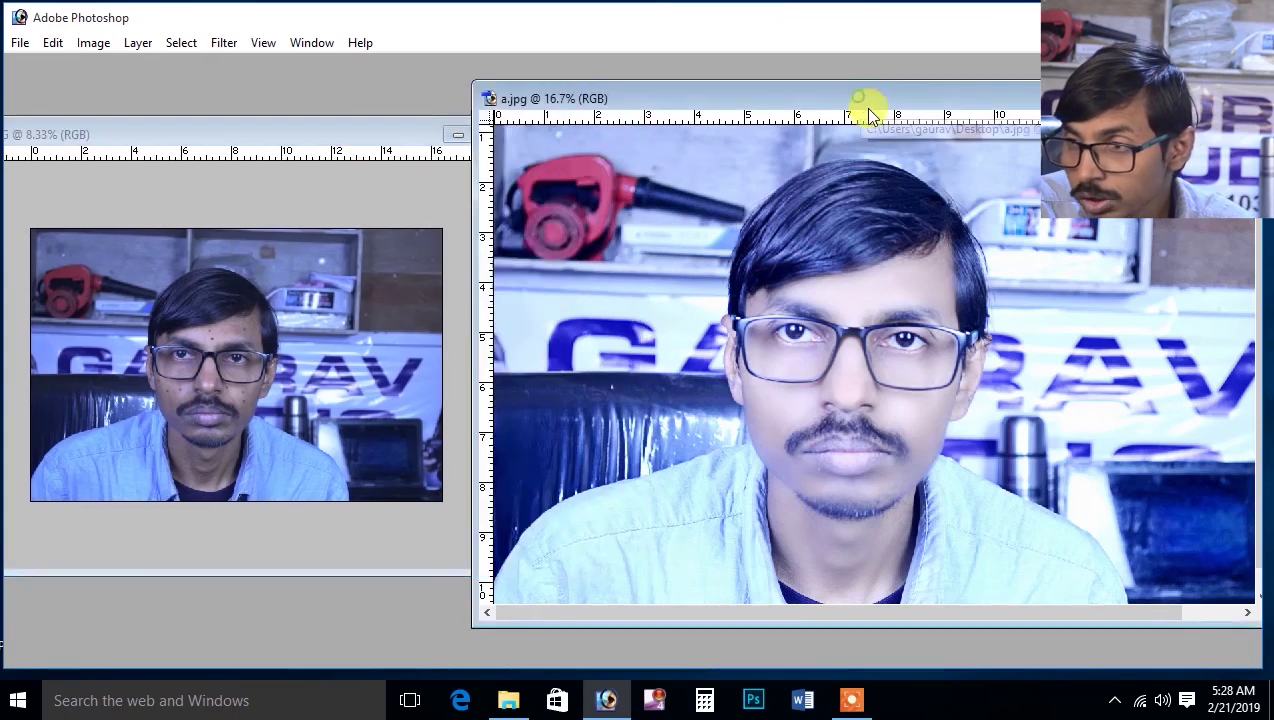